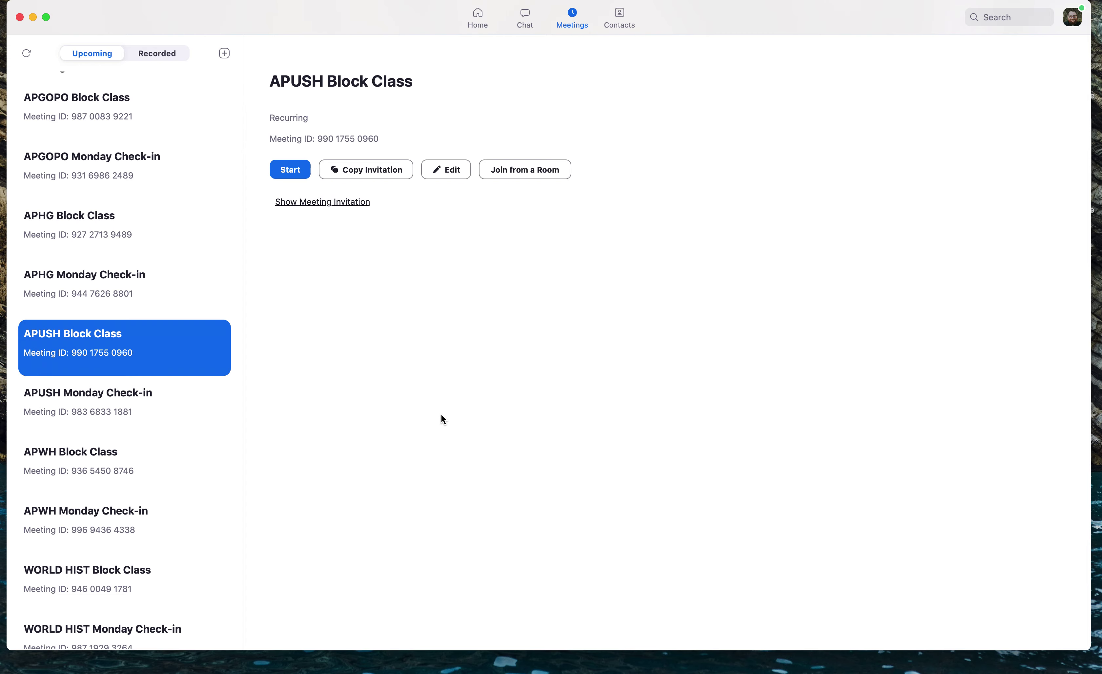
Step: Switch to the desktop and open the Documents folder in Finder
{"action": "key", "text": "ctrl+Right"}
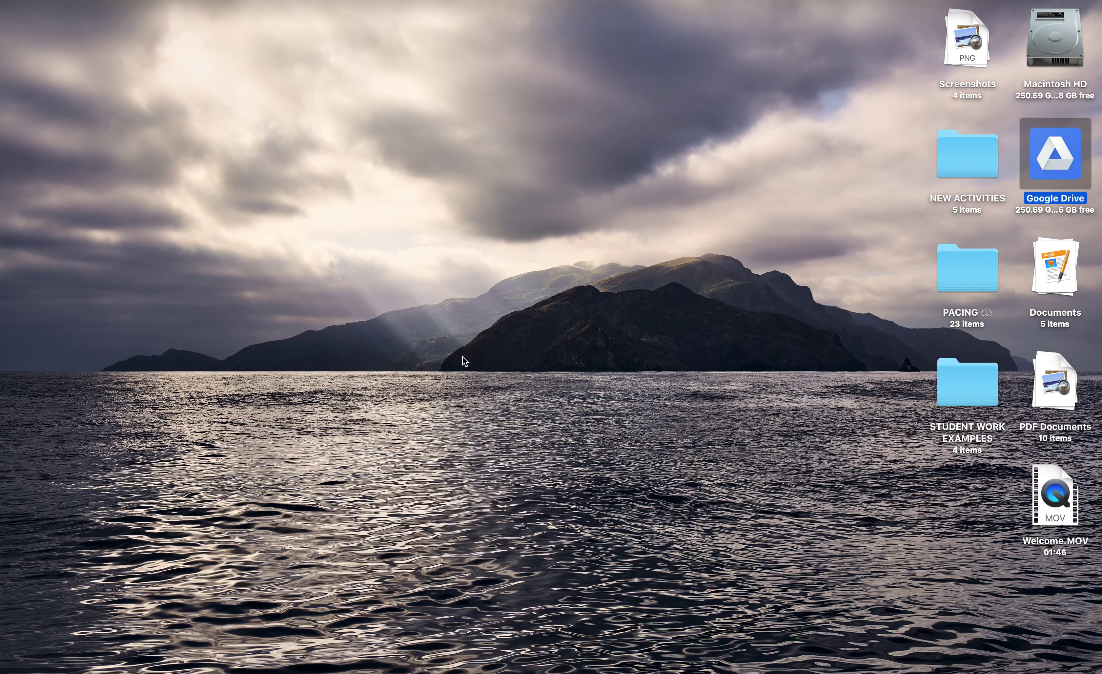
{"action": "mouse_move", "coordinate": [778, 652]}
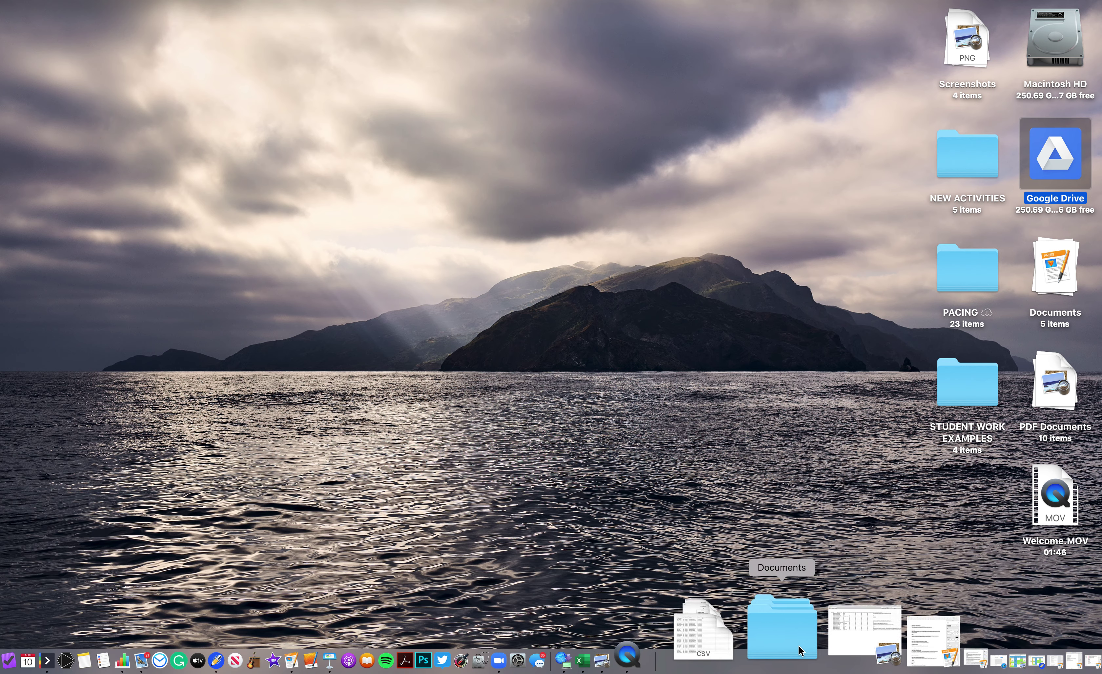
{"action": "left_click", "coordinate": [798, 642]}
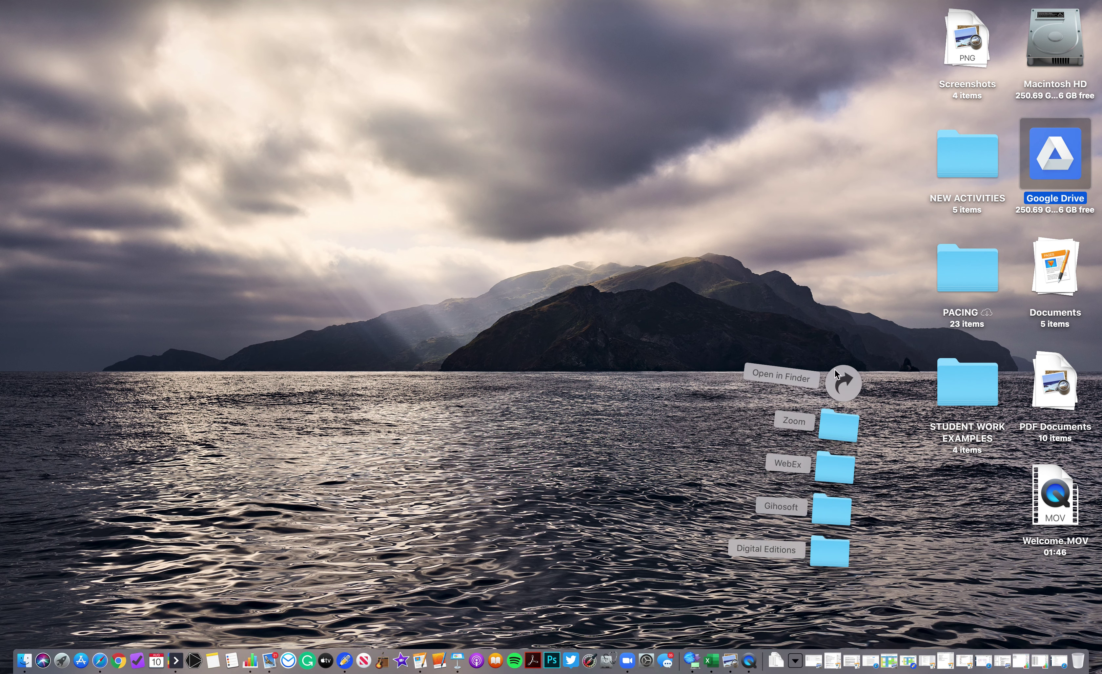
{"action": "left_click", "coordinate": [835, 374]}
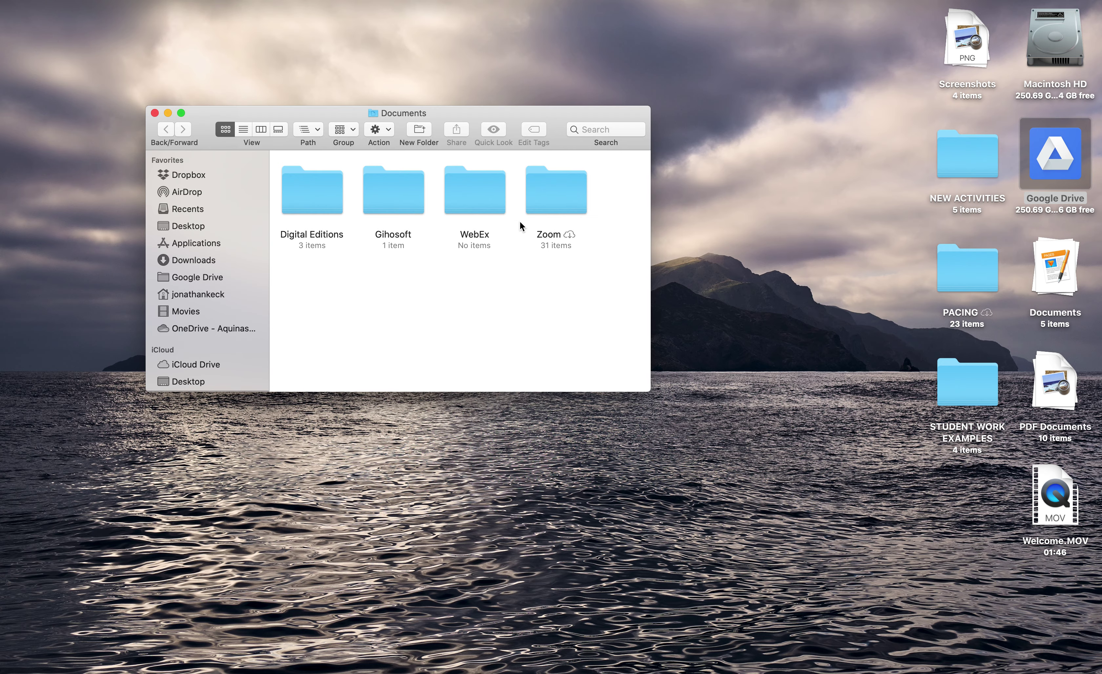
Step: Switch to Safari, open zoom.us in a new tab and sign in with Google
{"action": "key", "text": "ctrl+Left"}
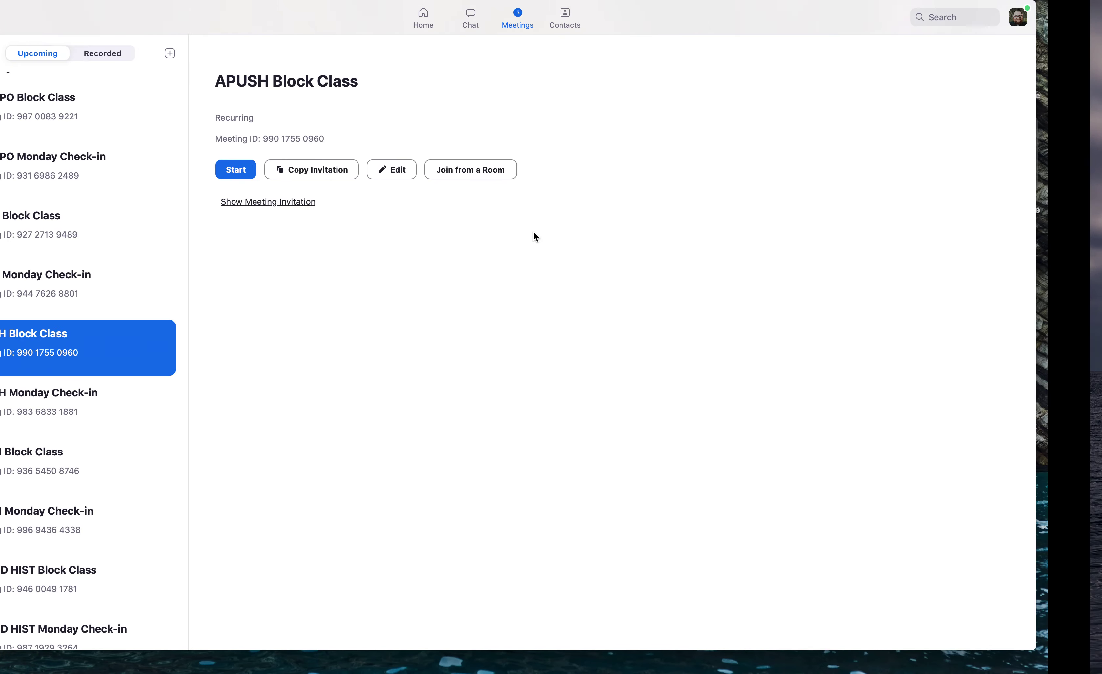
{"action": "key", "text": "ctrl+Left"}
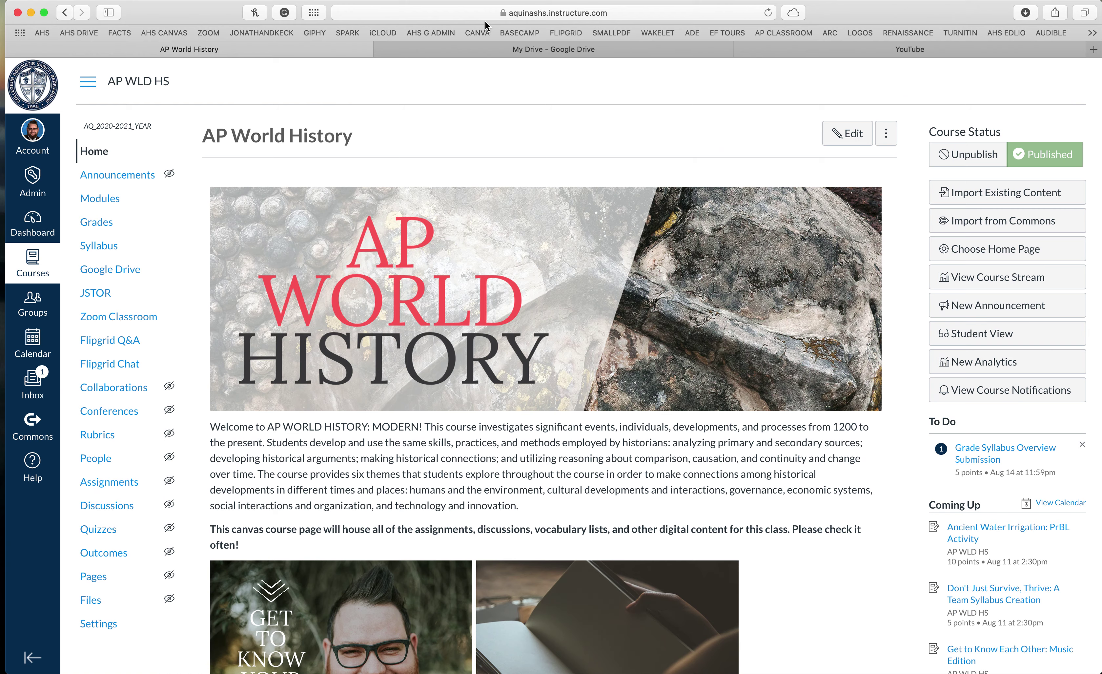
{"action": "left_click", "coordinate": [1094, 51]}
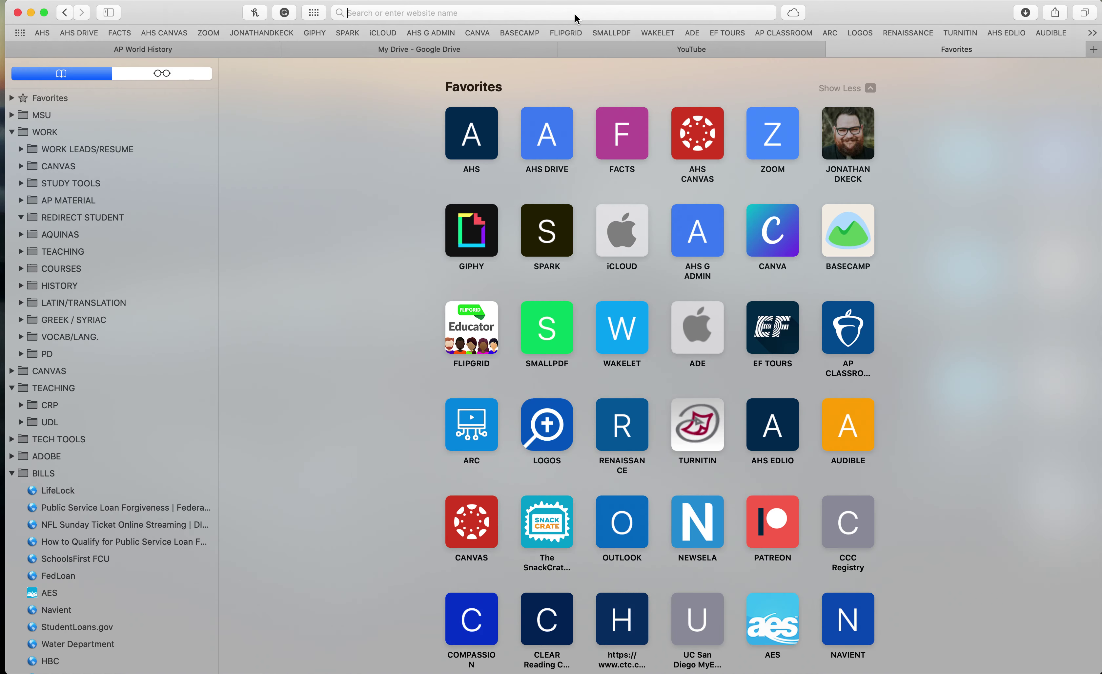
{"action": "type", "text": "zoom."}
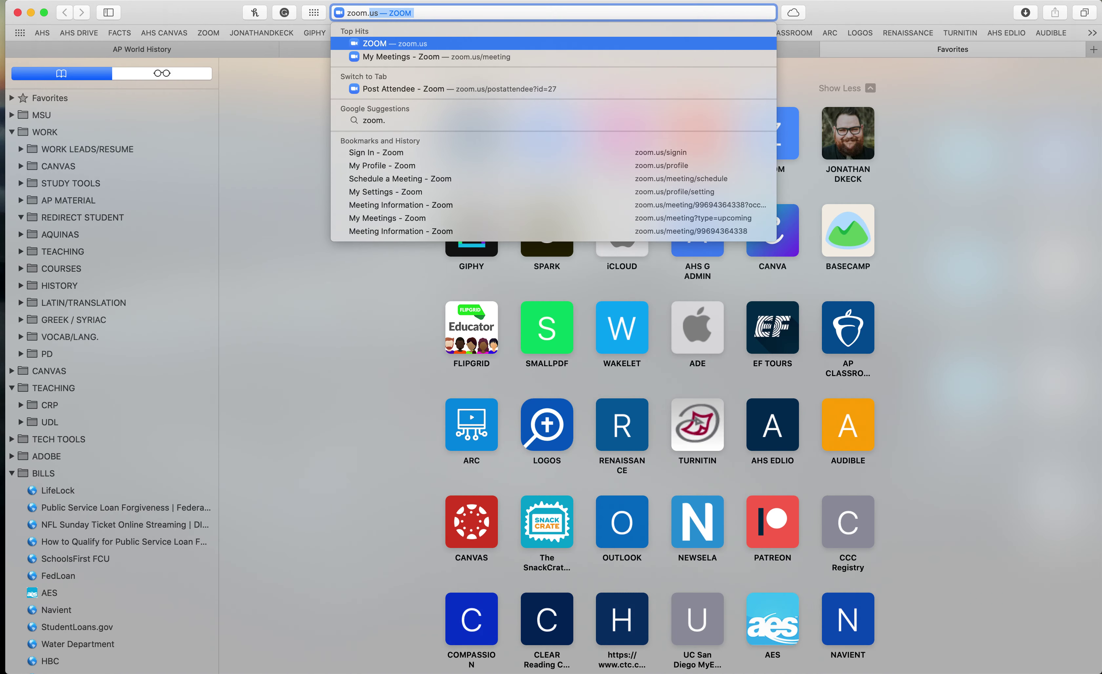
{"action": "key", "text": "Return"}
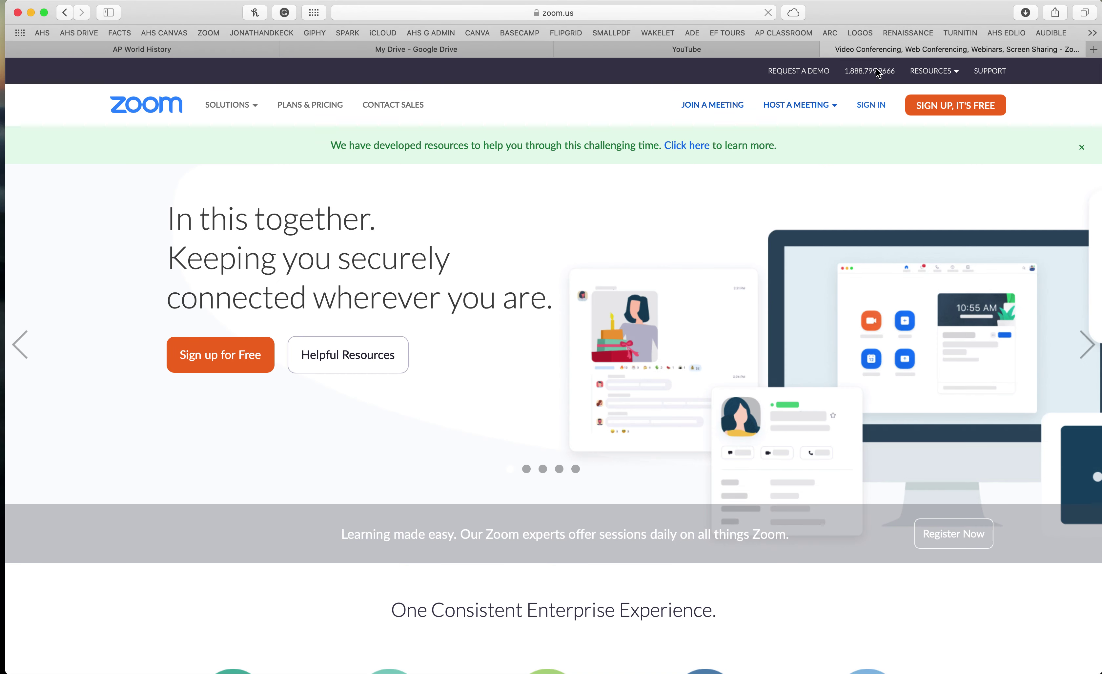
{"action": "left_click", "coordinate": [871, 105]}
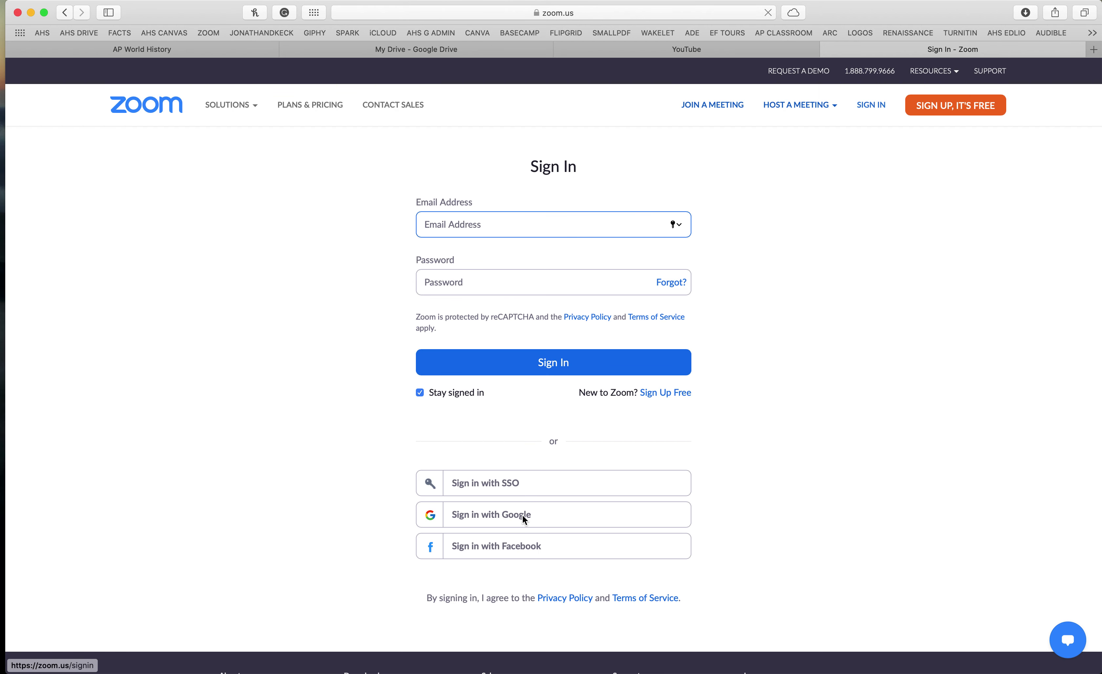
{"action": "left_click", "coordinate": [524, 516]}
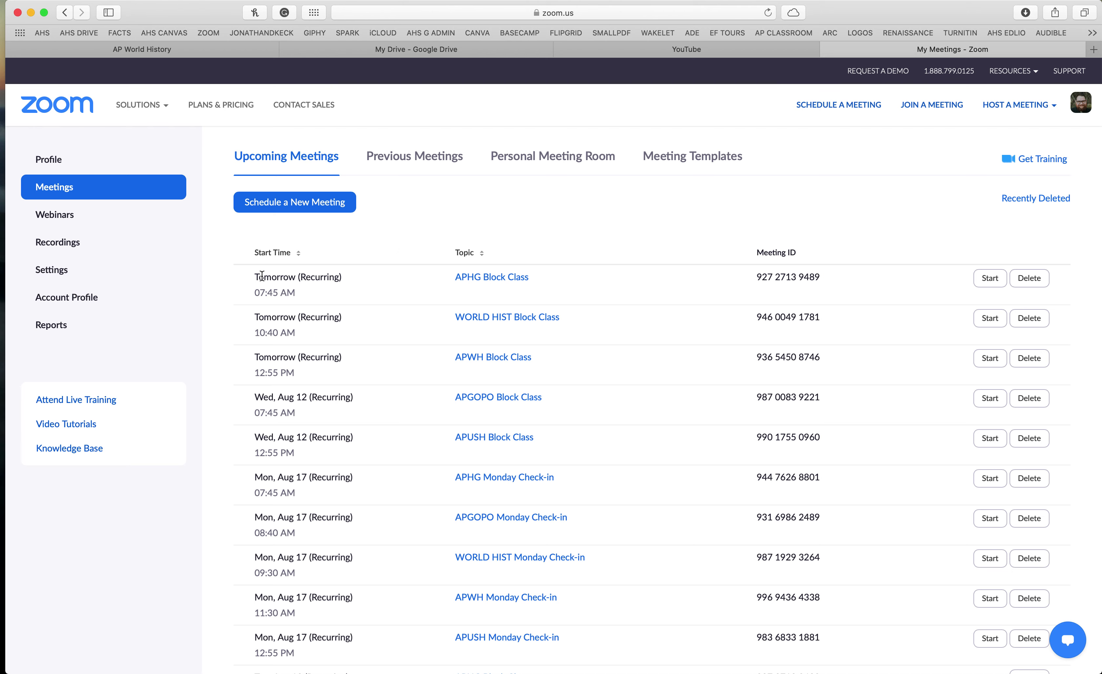
Step: Search the cloud recordings of the Zoom account by the keyword "world"
{"action": "left_click", "coordinate": [49, 244]}
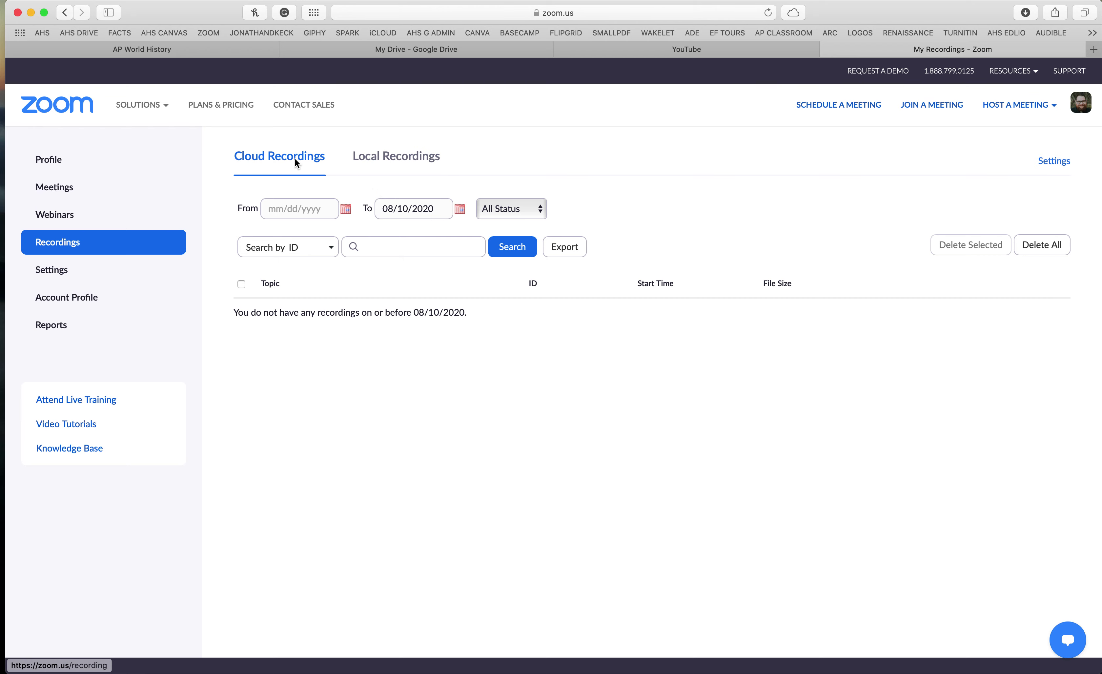
{"action": "left_click", "coordinate": [383, 246]}
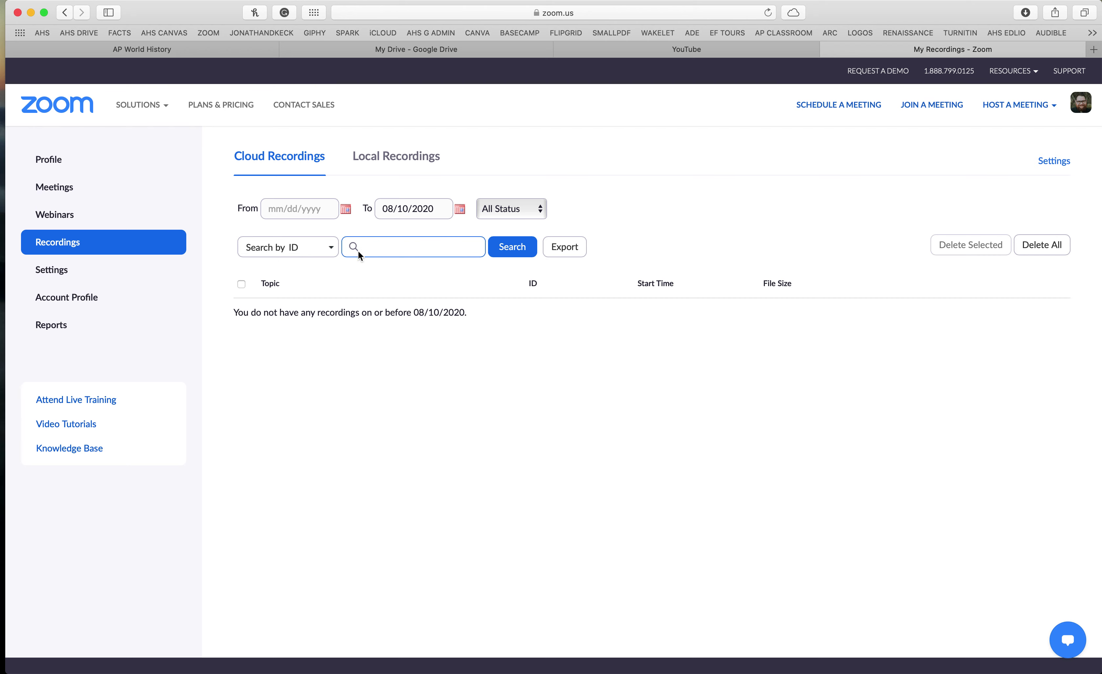
{"action": "left_click", "coordinate": [330, 252]}
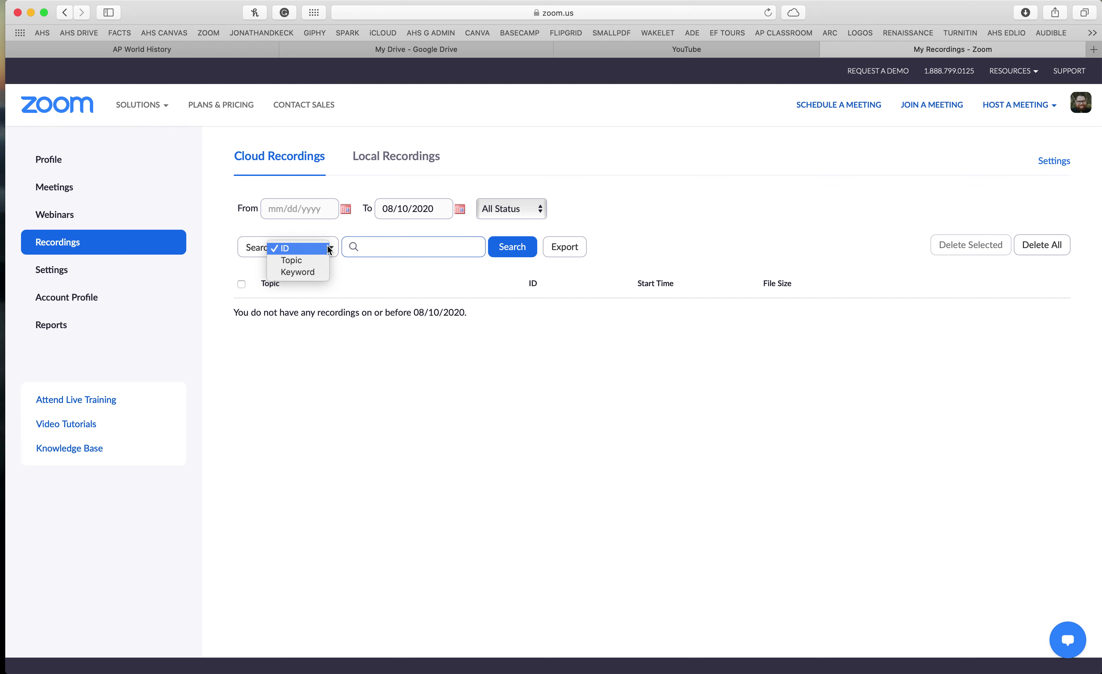
{"action": "left_click", "coordinate": [317, 271]}
{"action": "left_click", "coordinate": [400, 246]}
{"action": "type", "text": "world"}
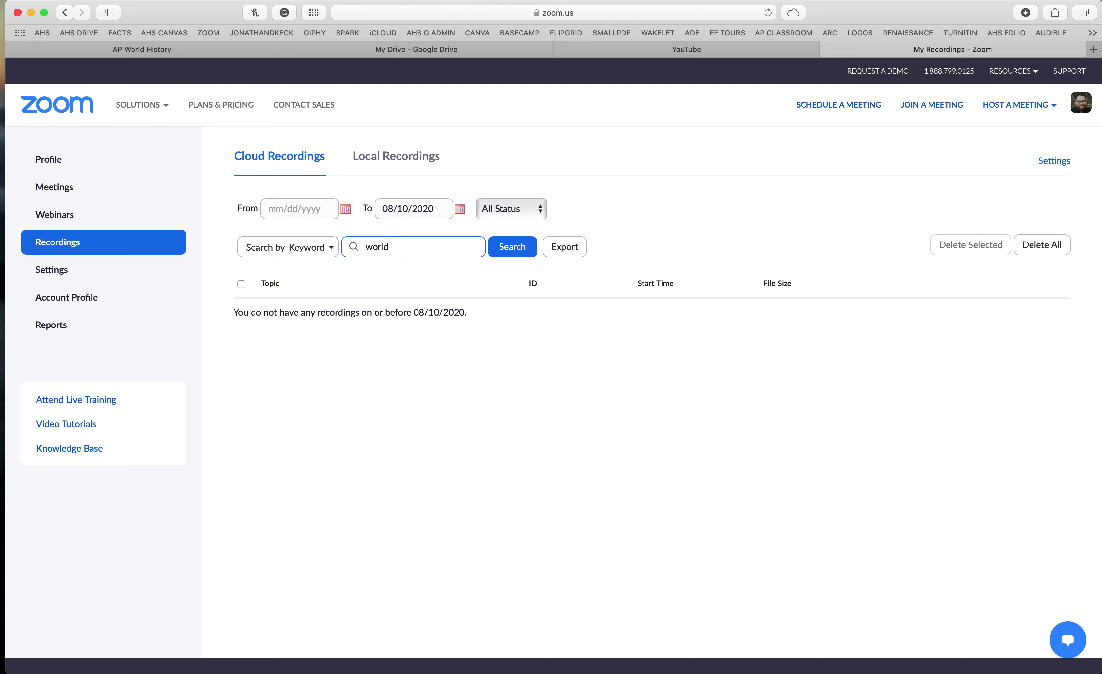
{"action": "left_click", "coordinate": [515, 245]}
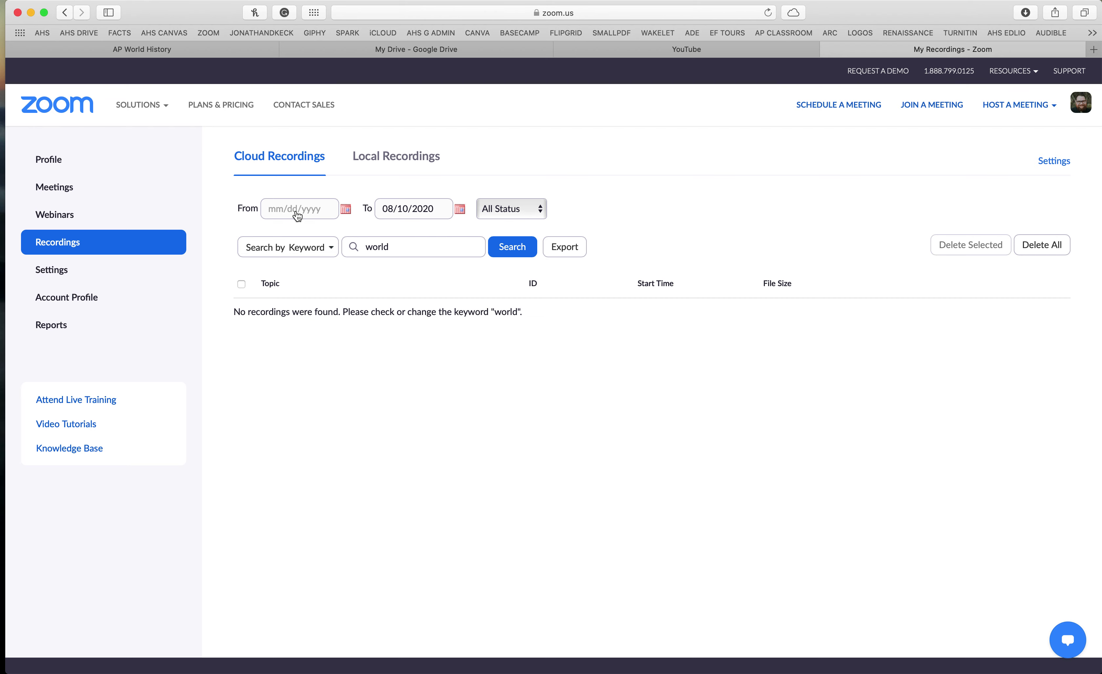
Step: Set the cloud recordings' start date to 08/10/2020 and repeat the search
{"action": "left_click", "coordinate": [346, 211]}
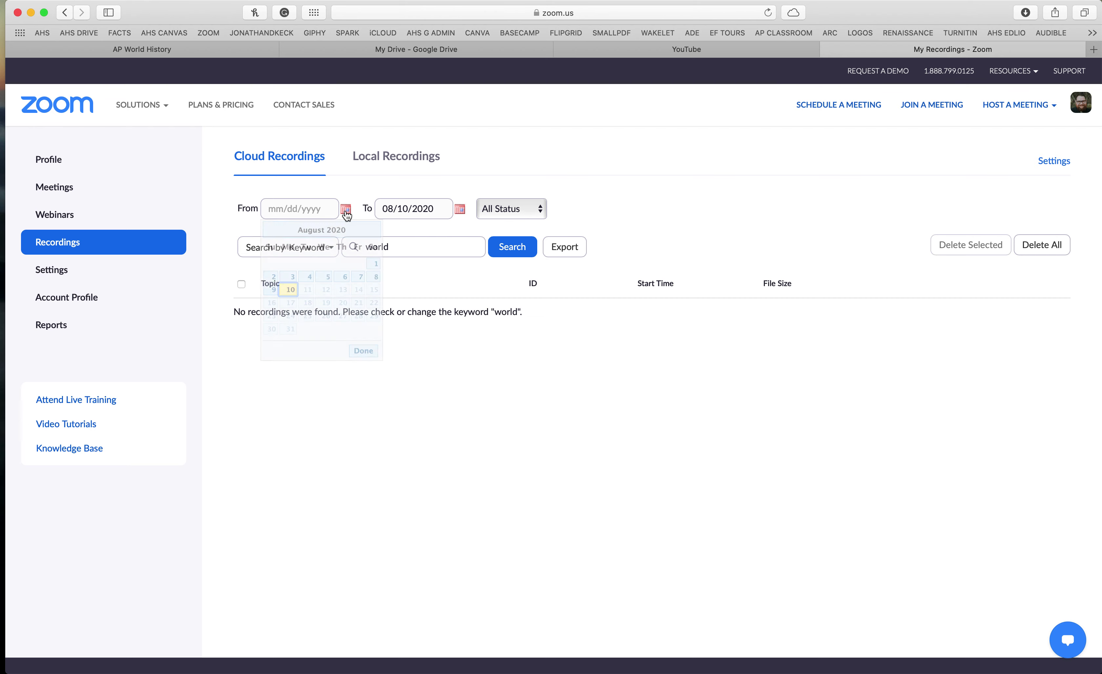
{"action": "left_click", "coordinate": [289, 289]}
{"action": "left_click", "coordinate": [521, 247]}
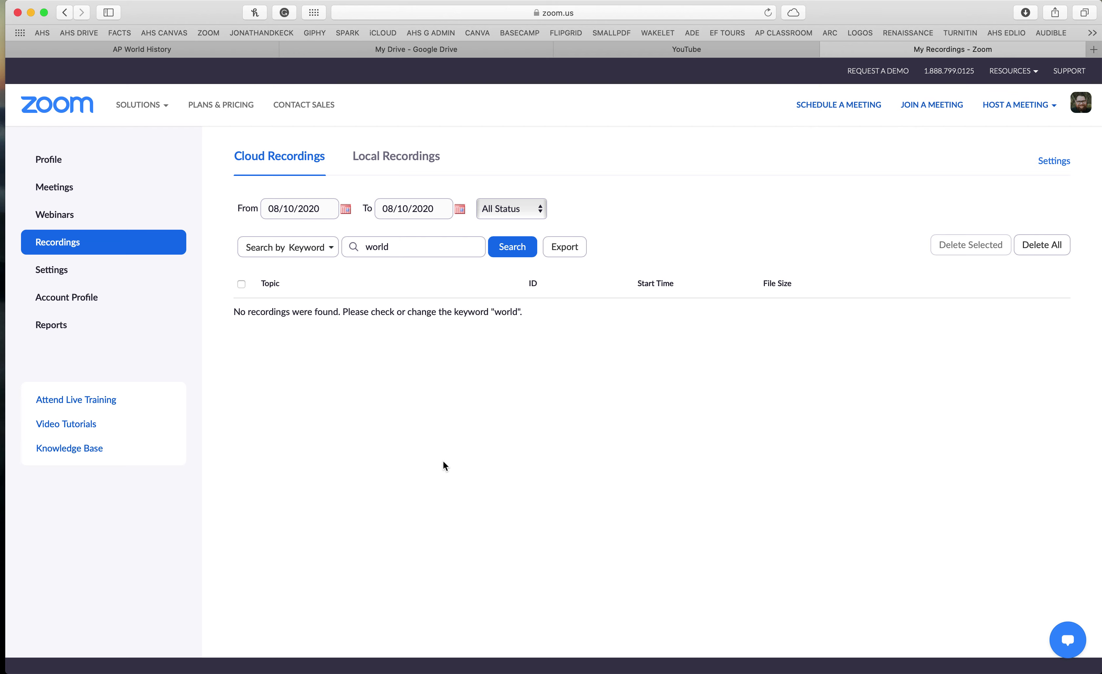
Step: Display the local recordings and examine their topics, dates and file locations, including the path of the APUSH Block Class recording
{"action": "left_click", "coordinate": [386, 162]}
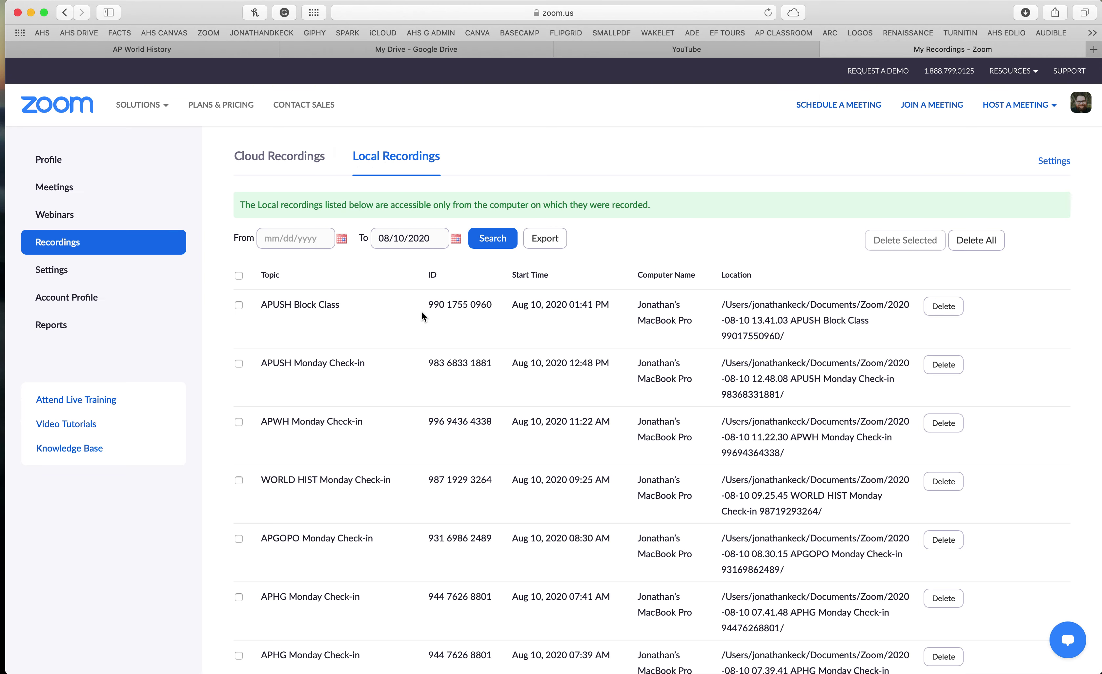
{"action": "scroll", "coordinate": [476, 331], "scroll_direction": "down", "scroll_amount": 3}
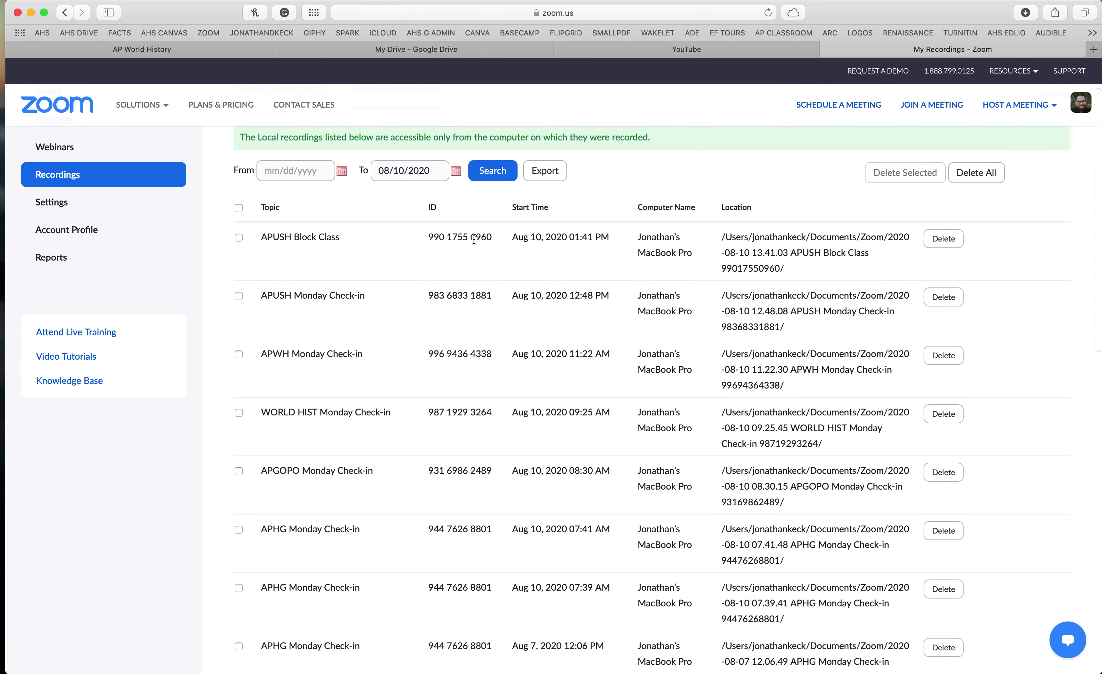
{"action": "left_click_drag", "start_coordinate": [801, 236], "coordinate": [802, 252]}
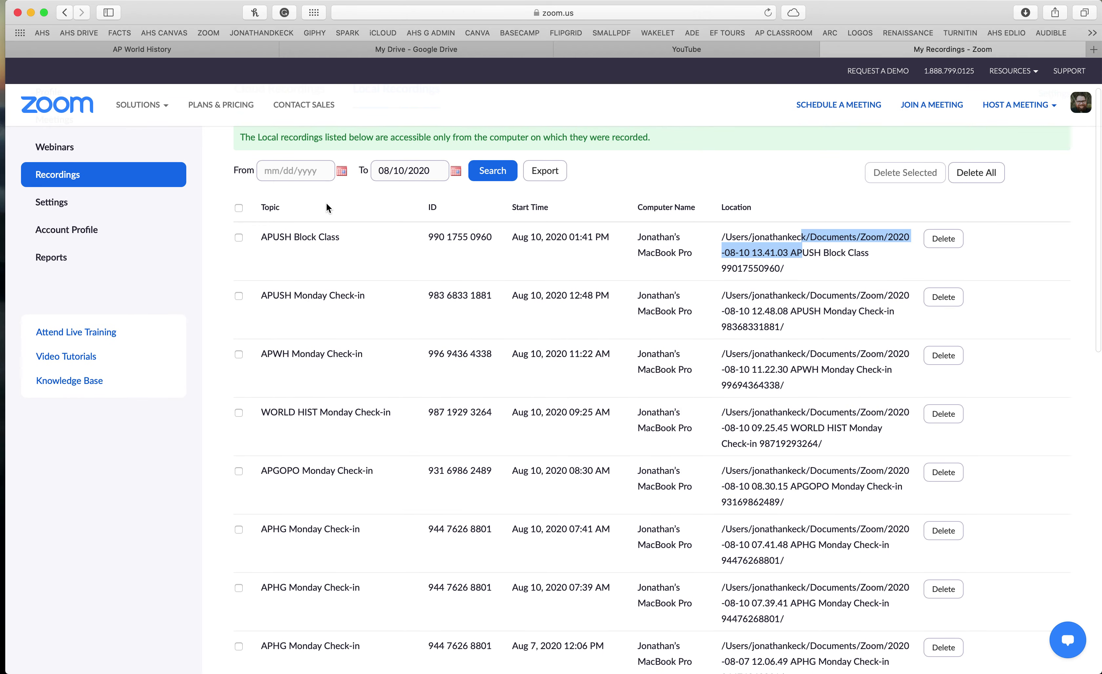
{"action": "left_click", "coordinate": [299, 234]}
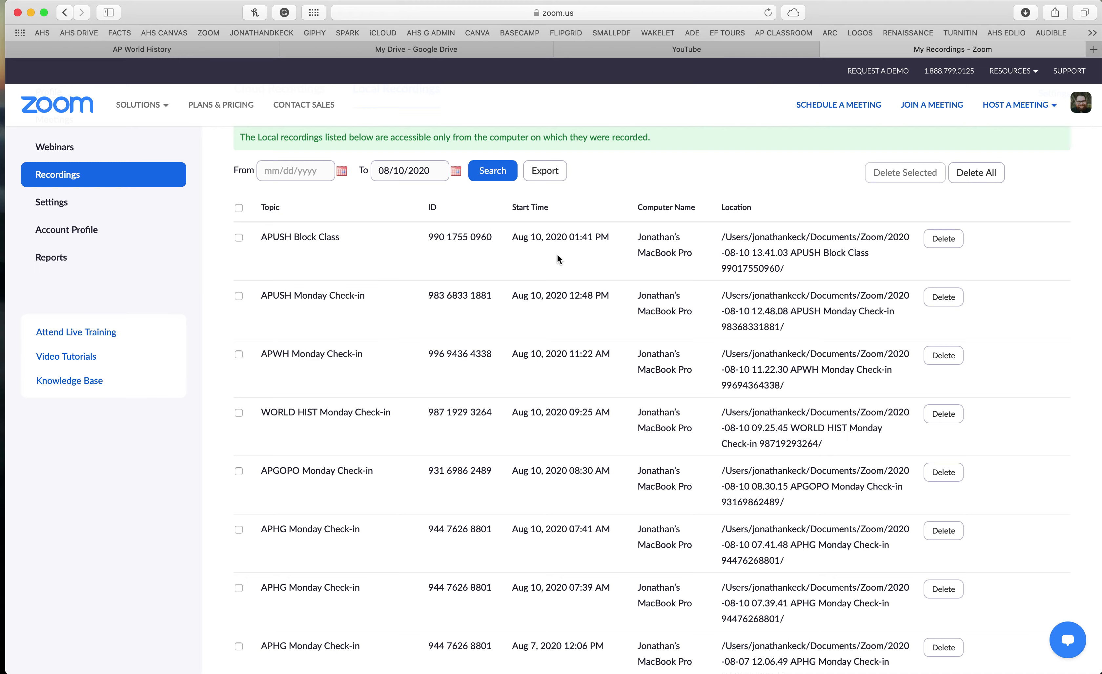
{"action": "scroll", "coordinate": [557, 255], "scroll_direction": "down", "scroll_amount": 12}
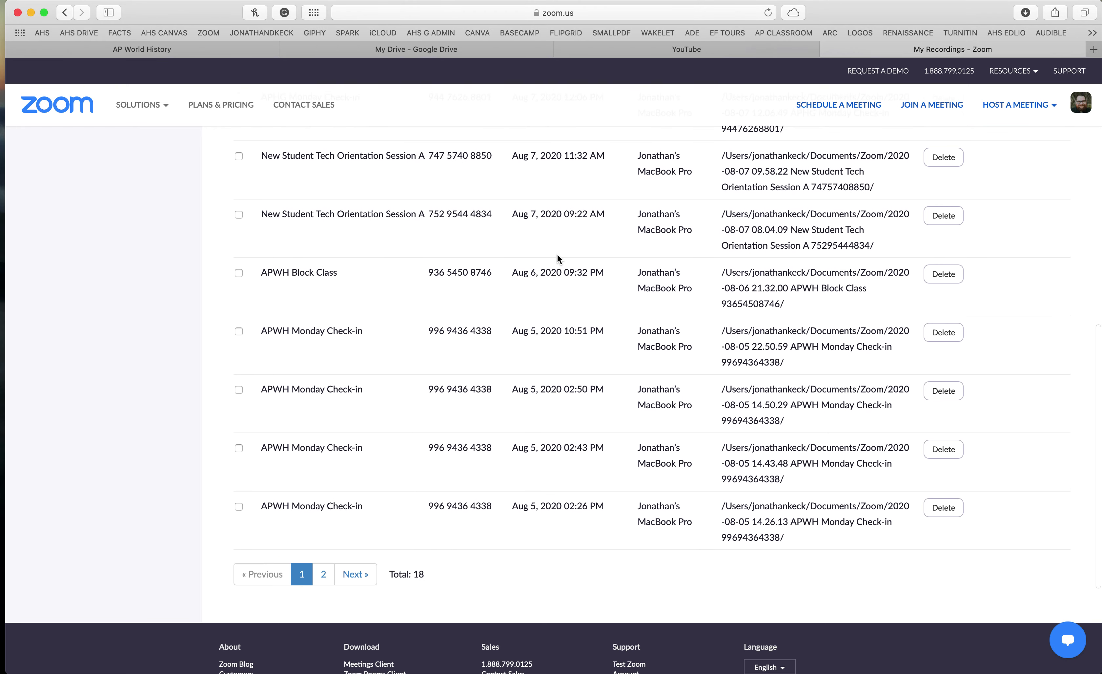
{"action": "scroll", "coordinate": [557, 259], "scroll_direction": "up", "scroll_amount": 12}
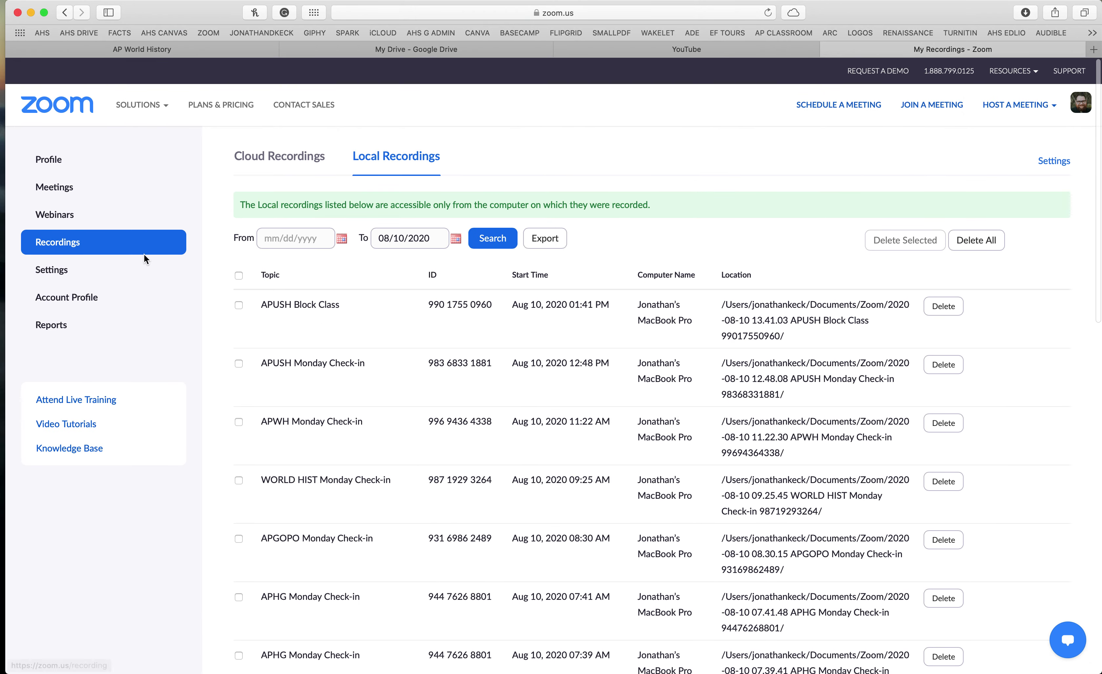
Step: Request a registration report of all registrants for the APUSH Monday Check-in meeting and return to the meeting report list
{"action": "left_click", "coordinate": [55, 326]}
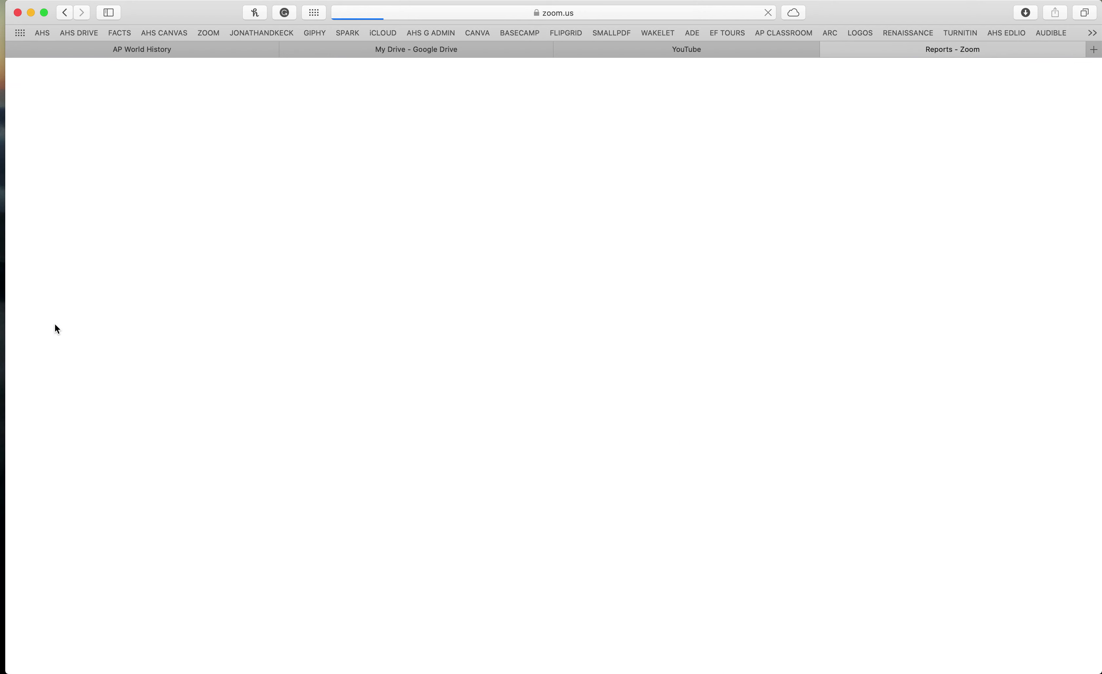
{"action": "left_click", "coordinate": [276, 268]}
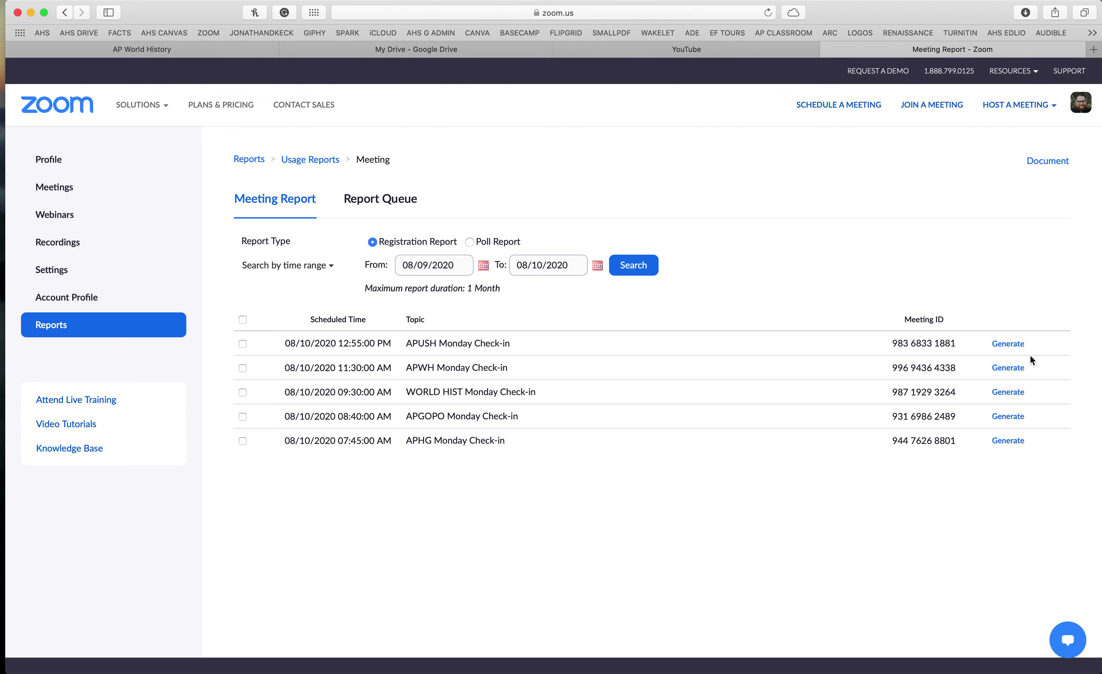
{"action": "left_click", "coordinate": [1012, 345]}
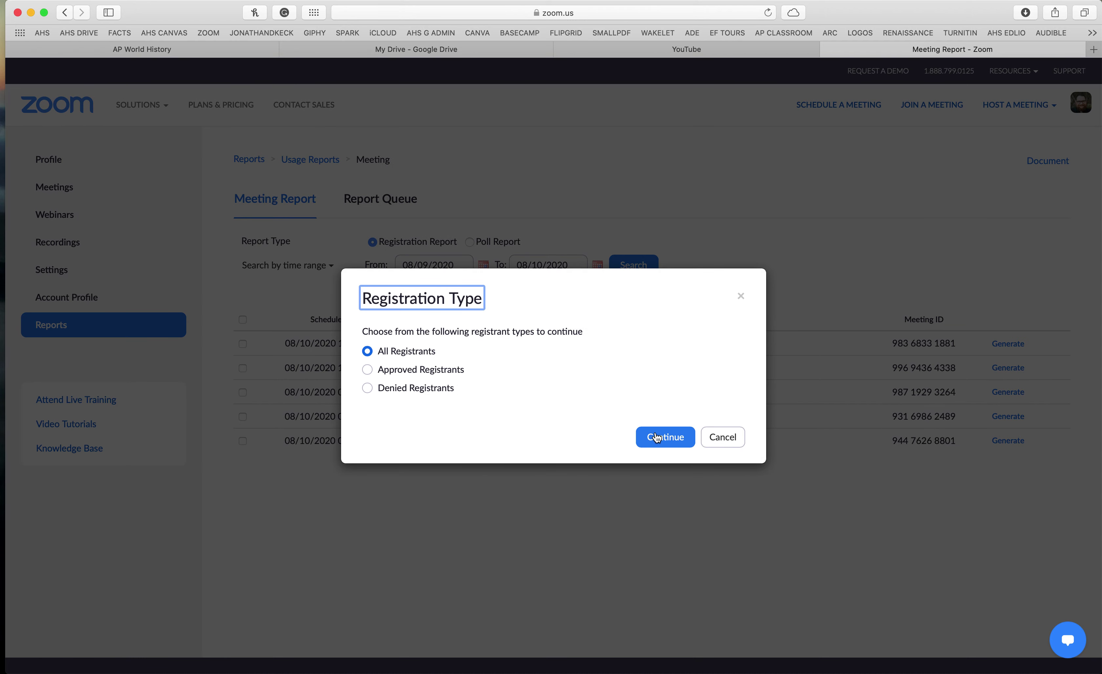
{"action": "left_click", "coordinate": [656, 437]}
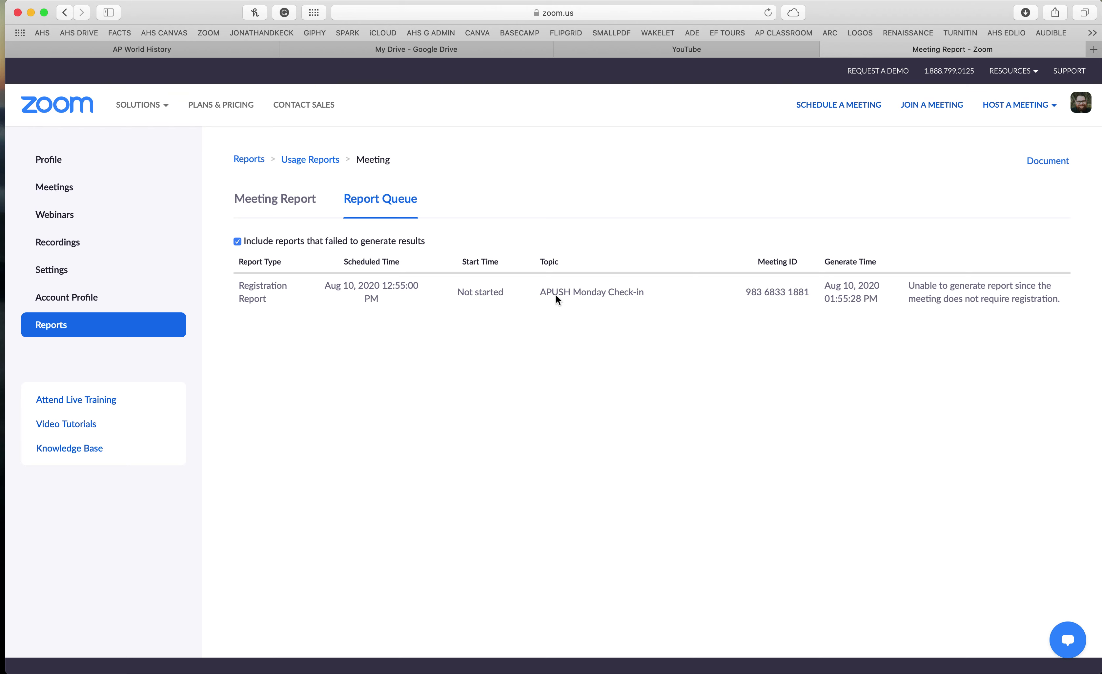
{"action": "left_click", "coordinate": [274, 202]}
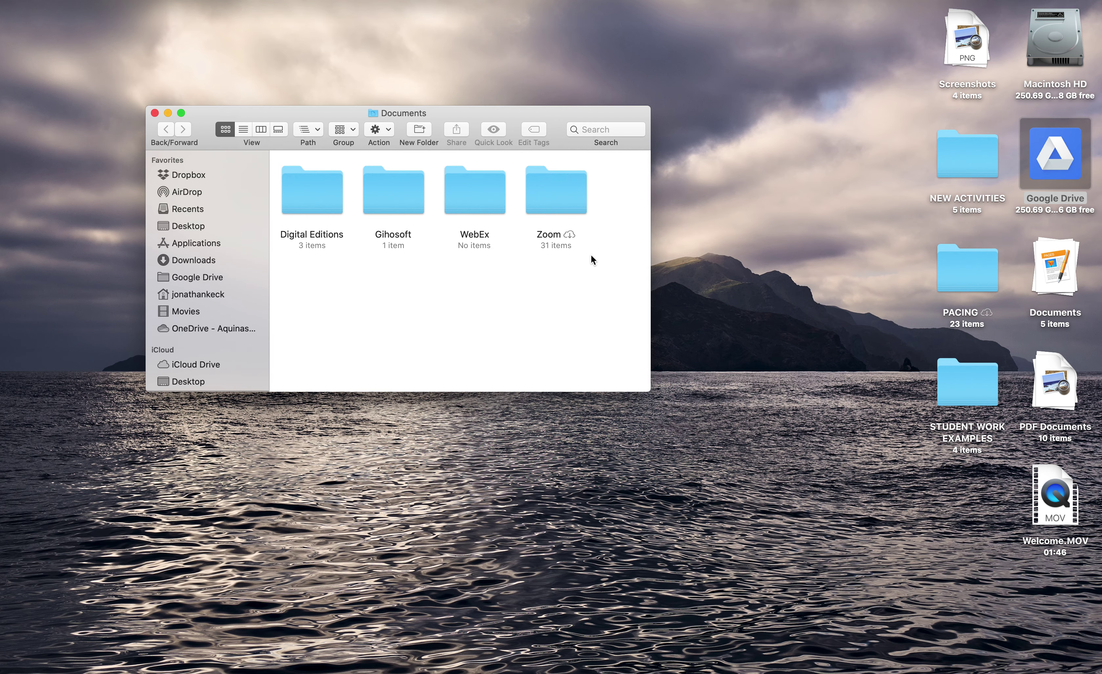
Step: Switch back to the Documents window in Finder, open its Zoom folder, and move and enlarge the window to fit all recording folders
{"action": "left_click_drag", "start_coordinate": [649, 394], "coordinate": [881, 526]}
{"action": "left_click", "coordinate": [543, 192]}
{"action": "double_click", "coordinate": [543, 192]}
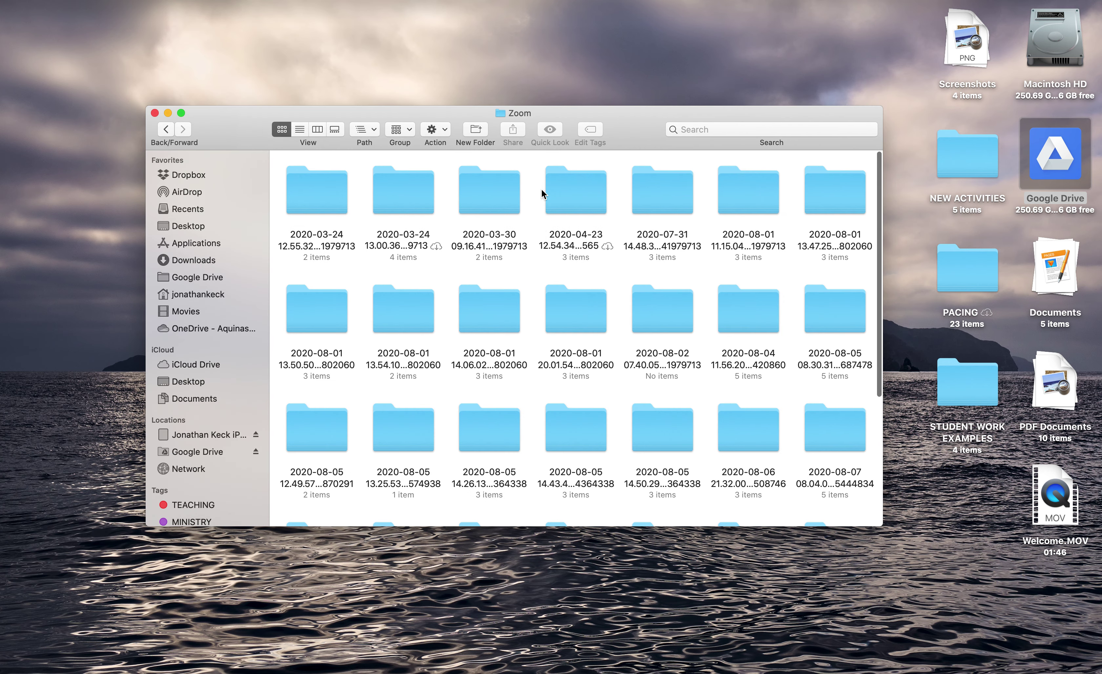
{"action": "left_click_drag", "start_coordinate": [335, 113], "coordinate": [243, 63]}
{"action": "left_click_drag", "start_coordinate": [790, 476], "coordinate": [906, 663]}
Step: Check the full name of the 2020-08-10 11.22.30 APWH Monday Check-in folder without renaming it, and open the folder
{"action": "left_click", "coordinate": [614, 554]}
{"action": "left_click", "coordinate": [614, 553]}
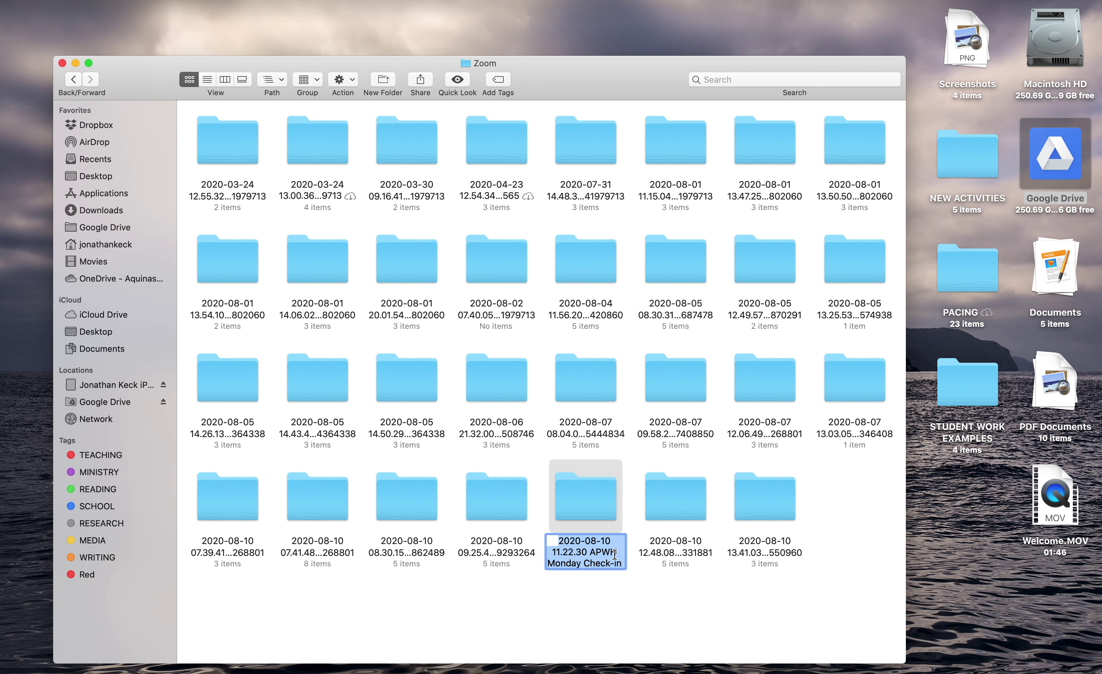
{"action": "scroll", "coordinate": [588, 554], "scroll_direction": "down", "scroll_amount": 2}
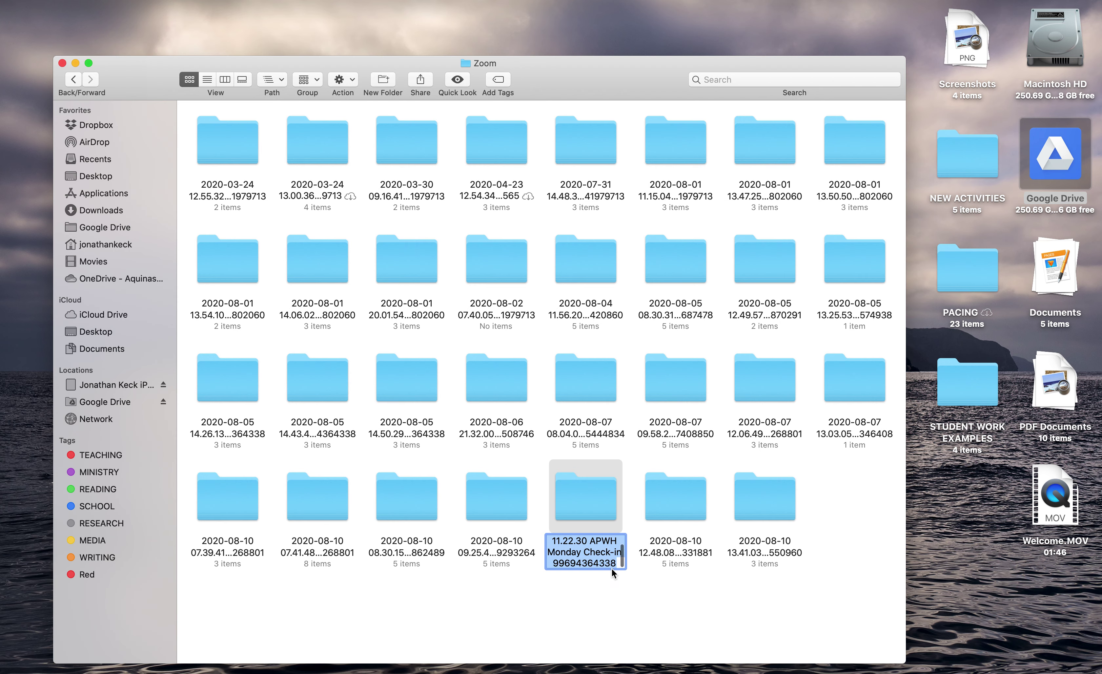
{"action": "scroll", "coordinate": [582, 545], "scroll_direction": "up", "scroll_amount": 1}
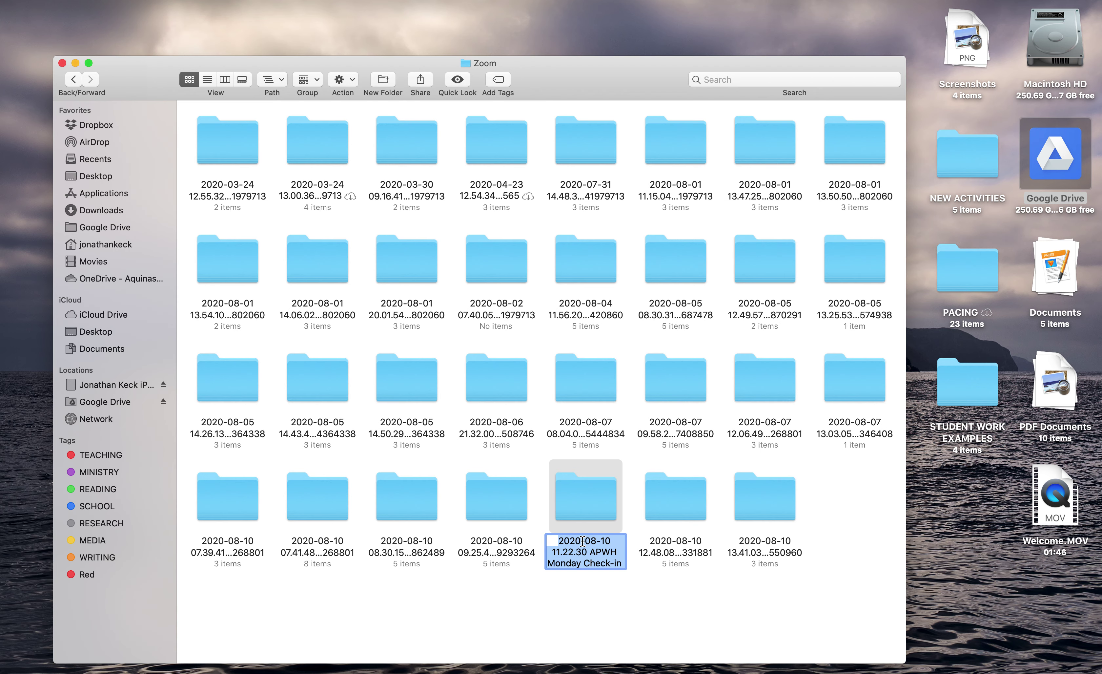
{"action": "left_click", "coordinate": [587, 585]}
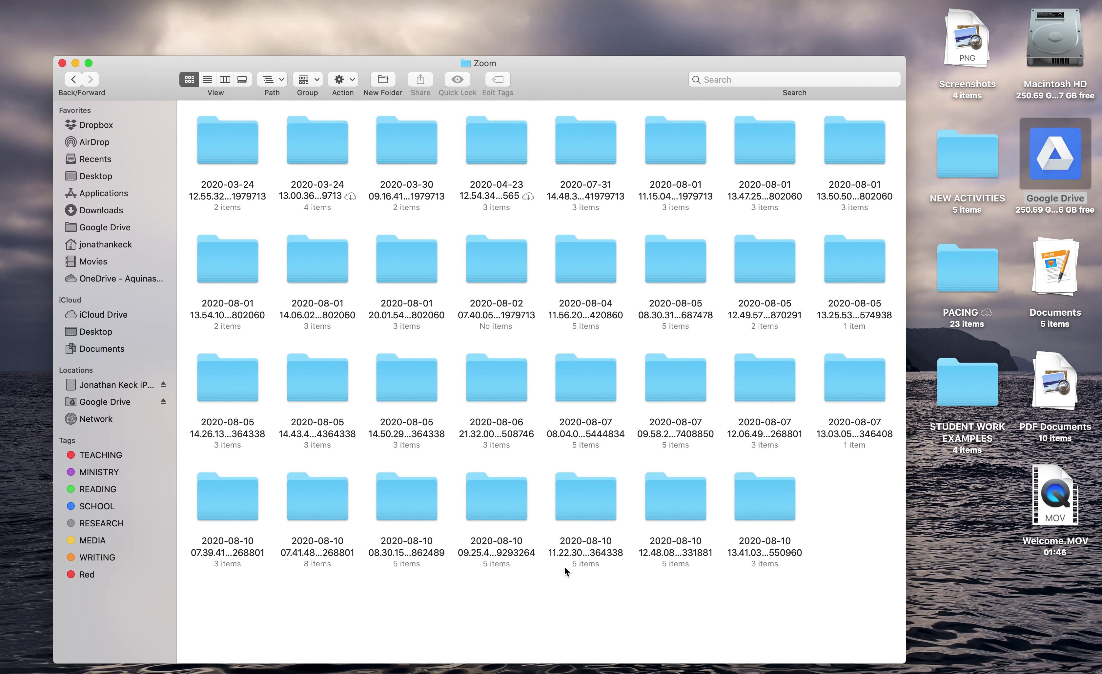
{"action": "double_click", "coordinate": [585, 519]}
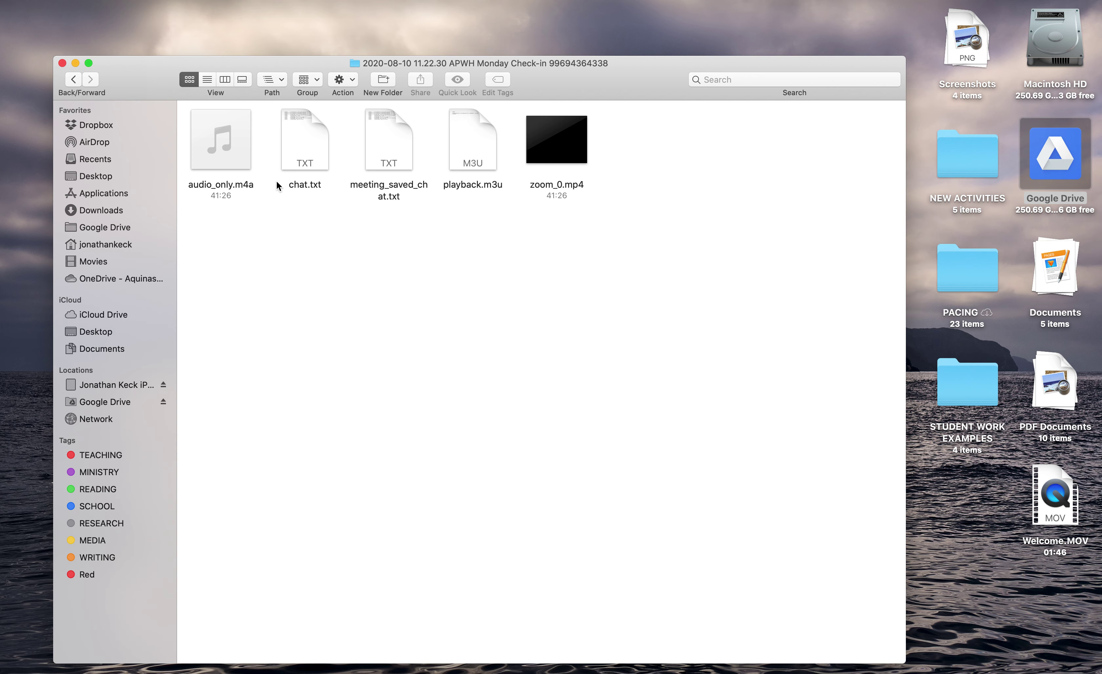
Step: Preview the zoom_0.mp4 recording at several points along its timeline and close the video
{"action": "double_click", "coordinate": [556, 139]}
{"action": "left_click", "coordinate": [330, 555]}
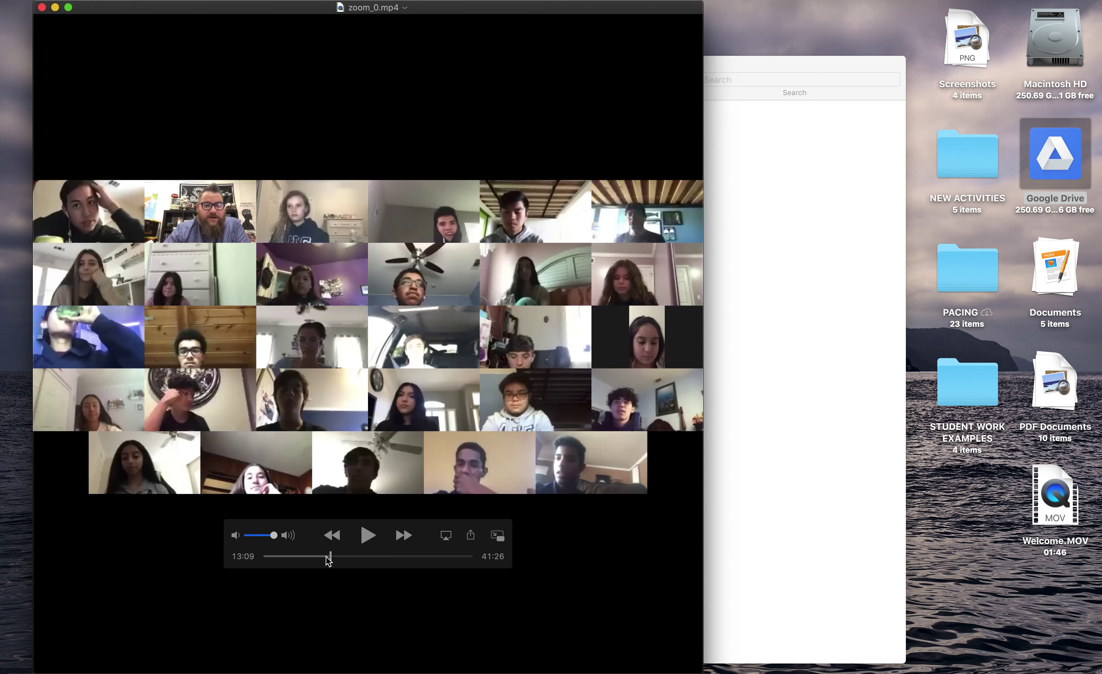
{"action": "left_click", "coordinate": [360, 557]}
{"action": "left_click", "coordinate": [379, 556]}
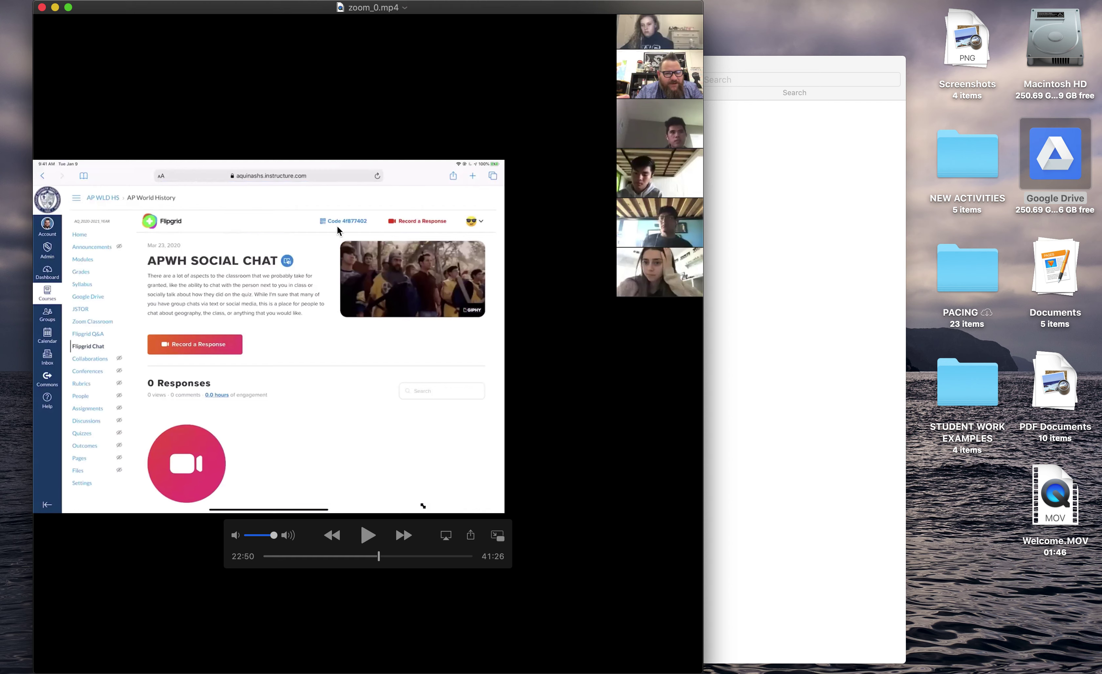
{"action": "left_click", "coordinate": [42, 7]}
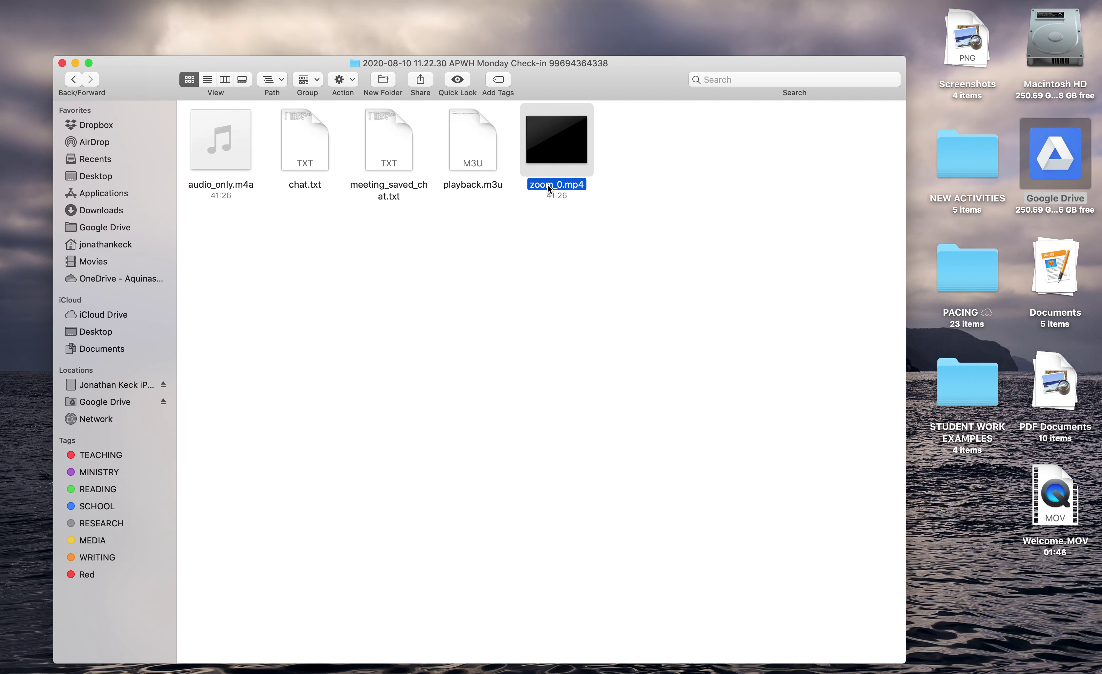
Step: Rename the zoom_0.mp4 recording, starting the new name with APWH
{"action": "left_click", "coordinate": [547, 185]}
{"action": "type", "text": "APWH"}
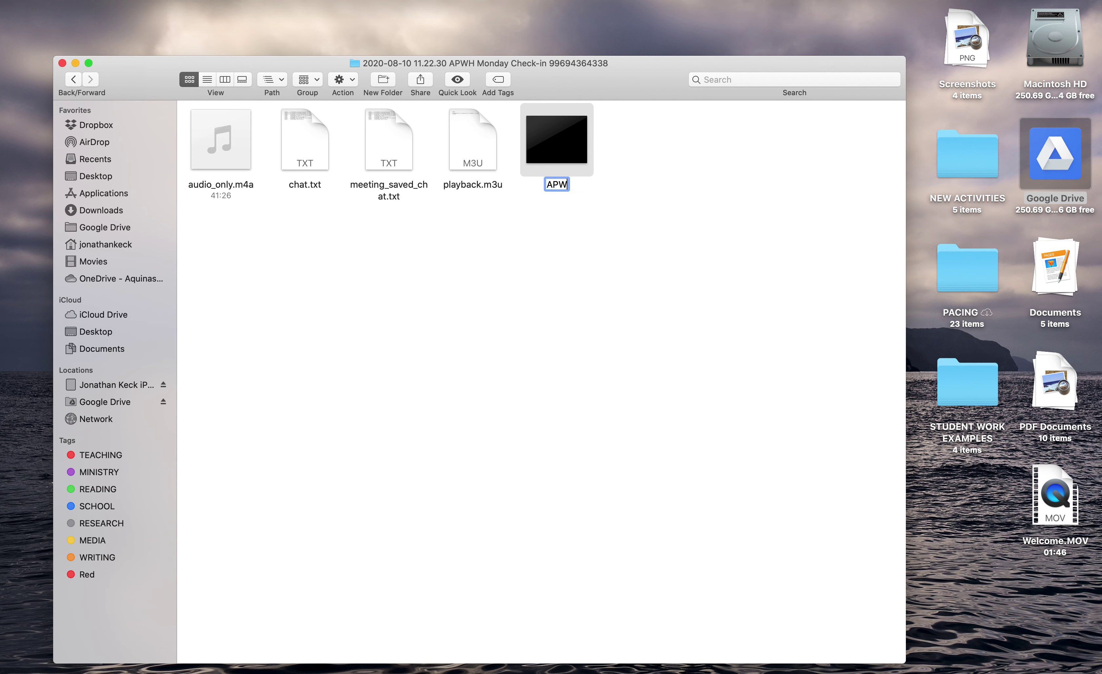
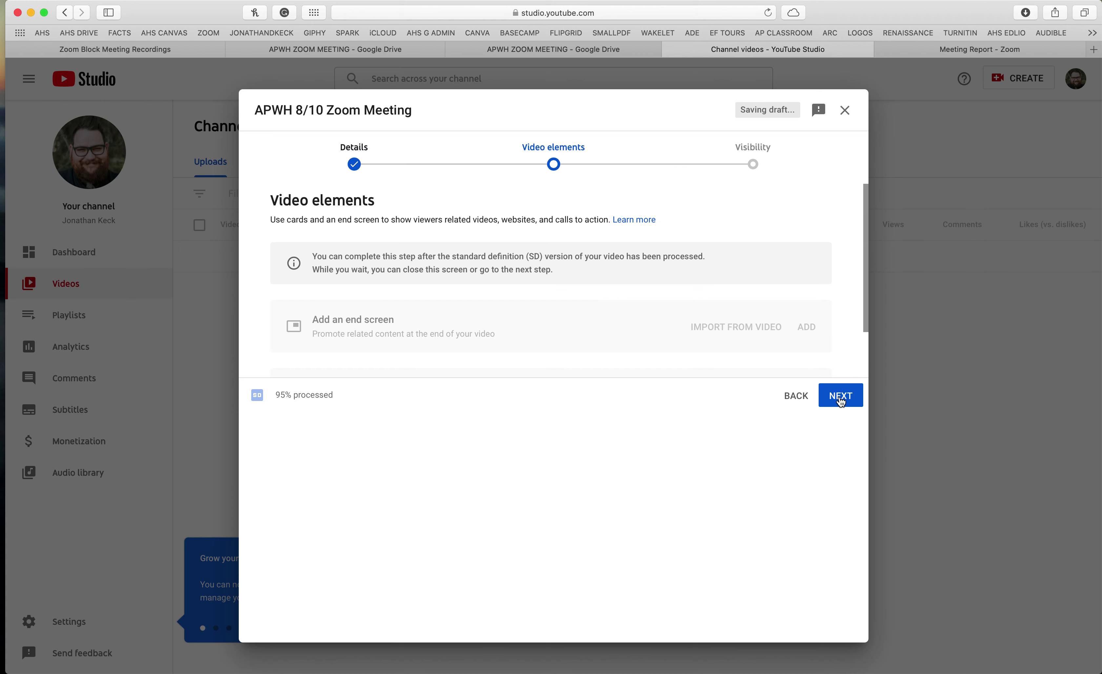
Step: Review the video elements options for the APWH 8/10 Zoom Meeting upload and continue to its visibility settings
{"action": "scroll", "coordinate": [664, 290], "scroll_direction": "down", "scroll_amount": 3}
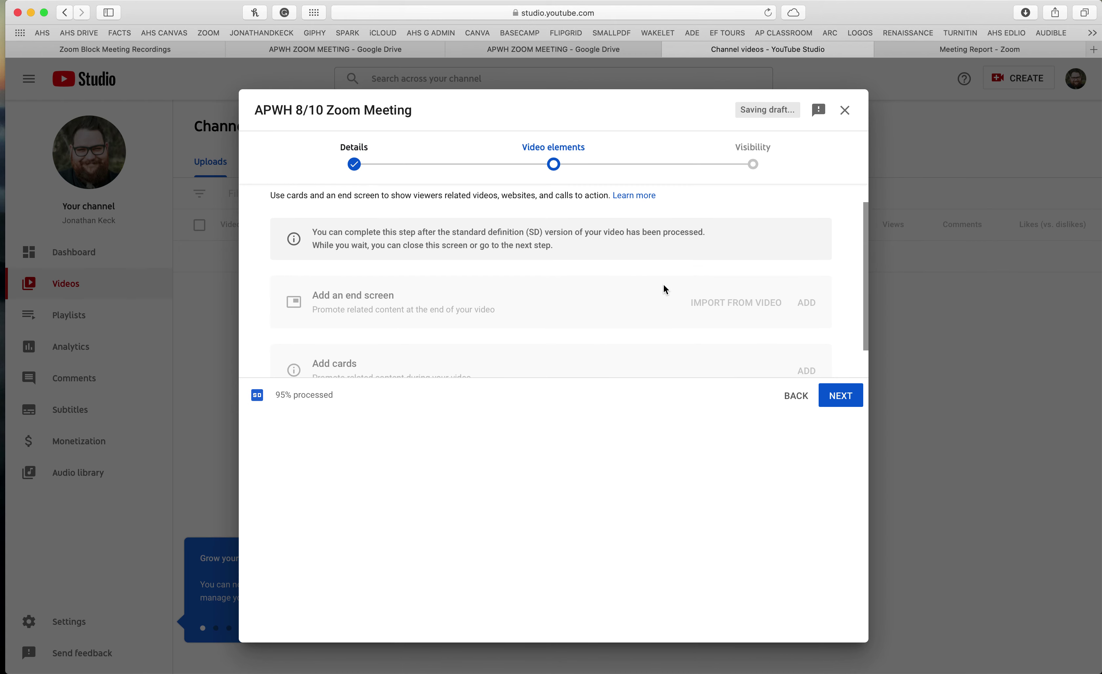
{"action": "scroll", "coordinate": [663, 289], "scroll_direction": "up", "scroll_amount": 3}
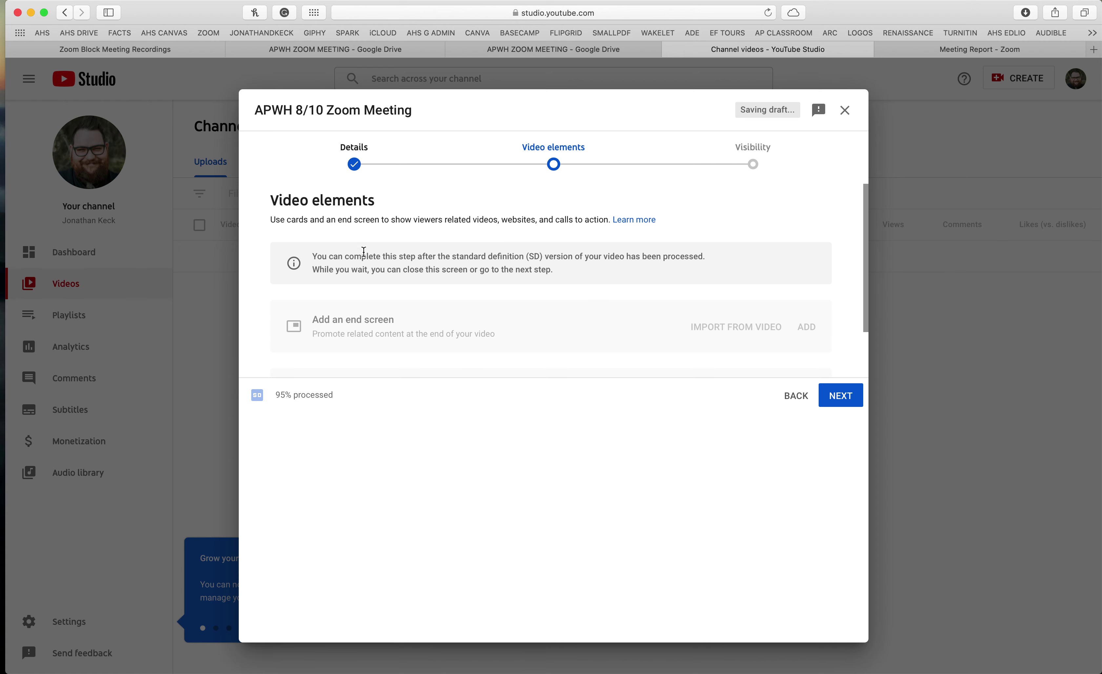
{"action": "left_click", "coordinate": [836, 400]}
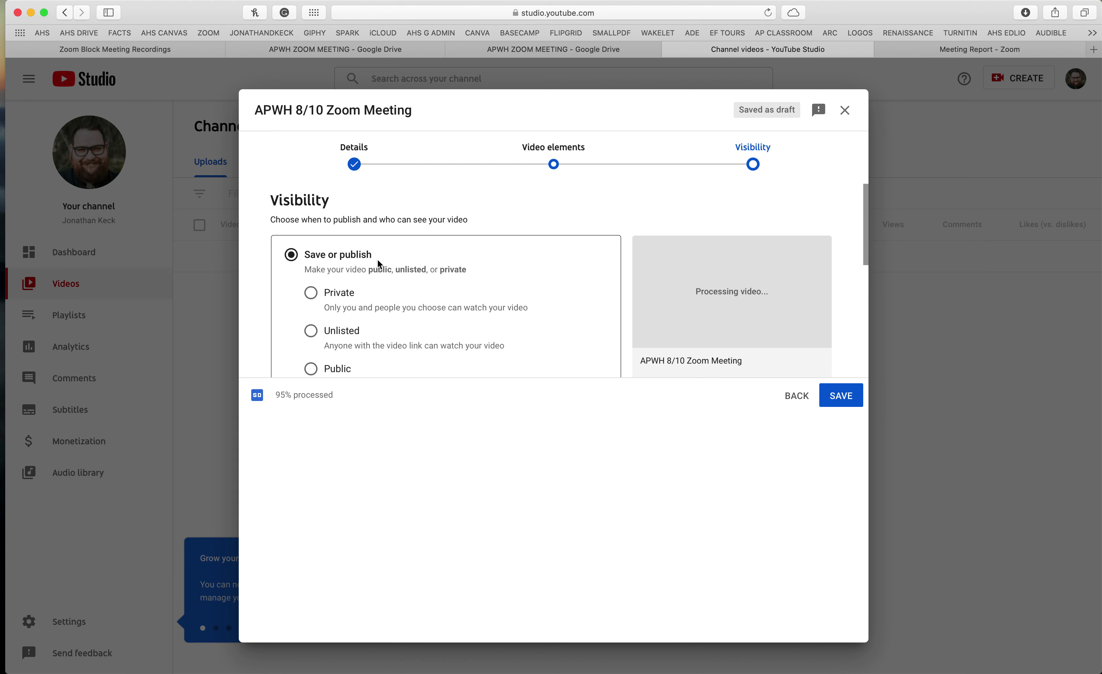
Step: Set the APWH 8/10 Zoom Meeting video's visibility to Unlisted, save it and dismiss the processing notice
{"action": "scroll", "coordinate": [379, 264], "scroll_direction": "down", "scroll_amount": 2}
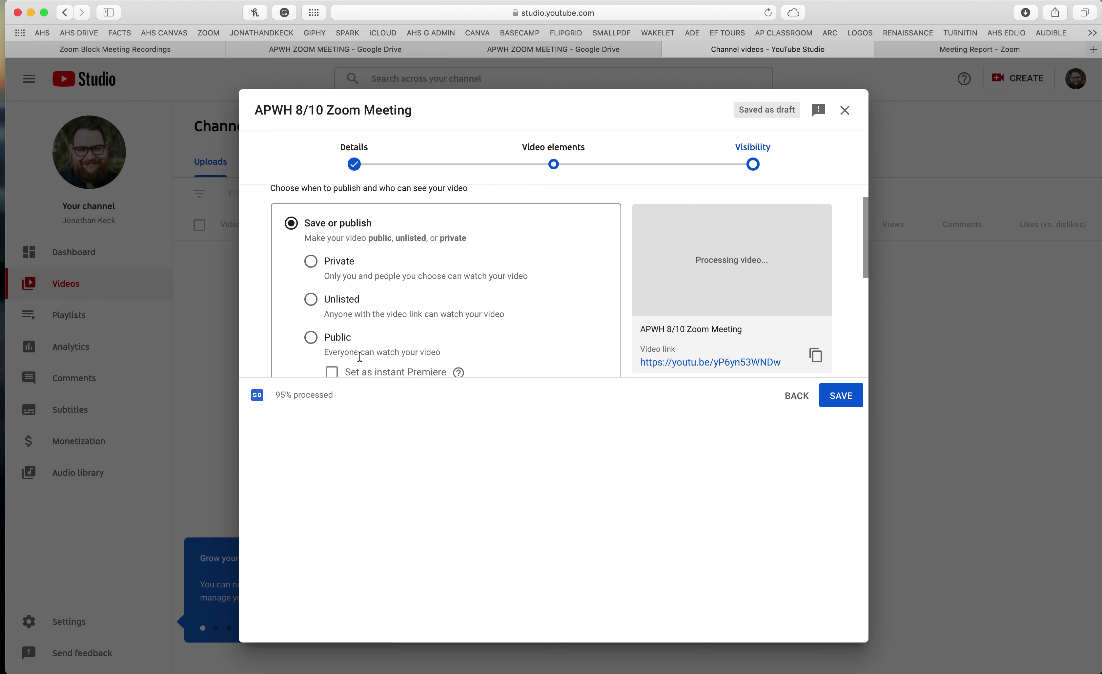
{"action": "scroll", "coordinate": [360, 357], "scroll_direction": "down", "scroll_amount": 3}
{"action": "scroll", "coordinate": [360, 357], "scroll_direction": "up", "scroll_amount": 3}
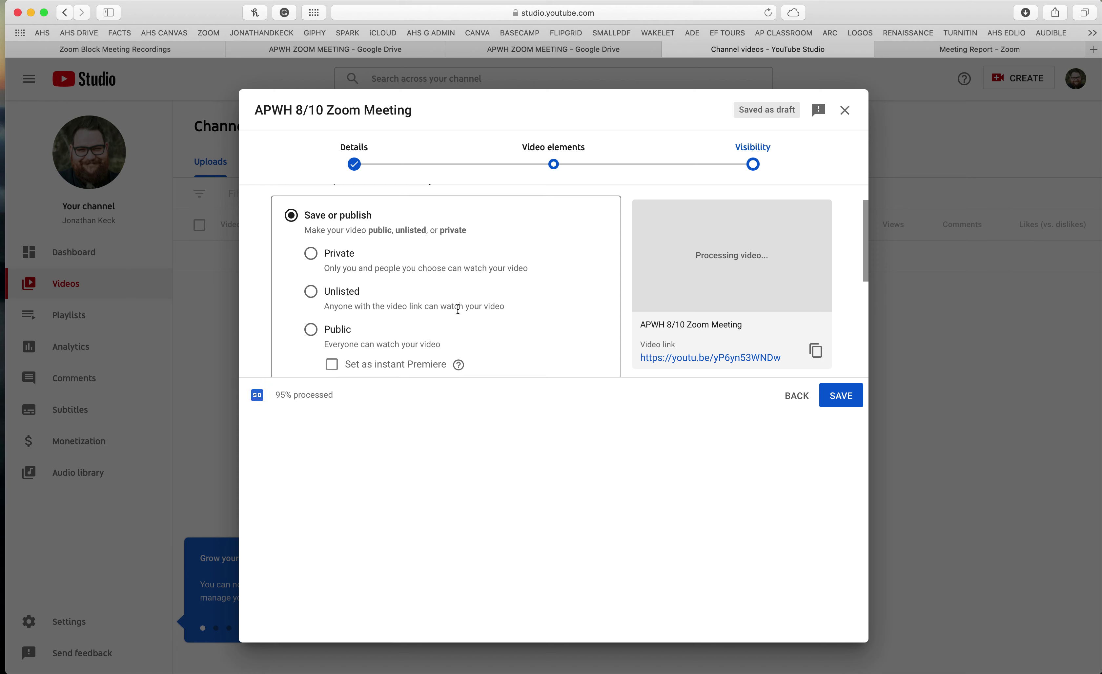
{"action": "left_click", "coordinate": [343, 295]}
{"action": "scroll", "coordinate": [565, 322], "scroll_direction": "down", "scroll_amount": 2}
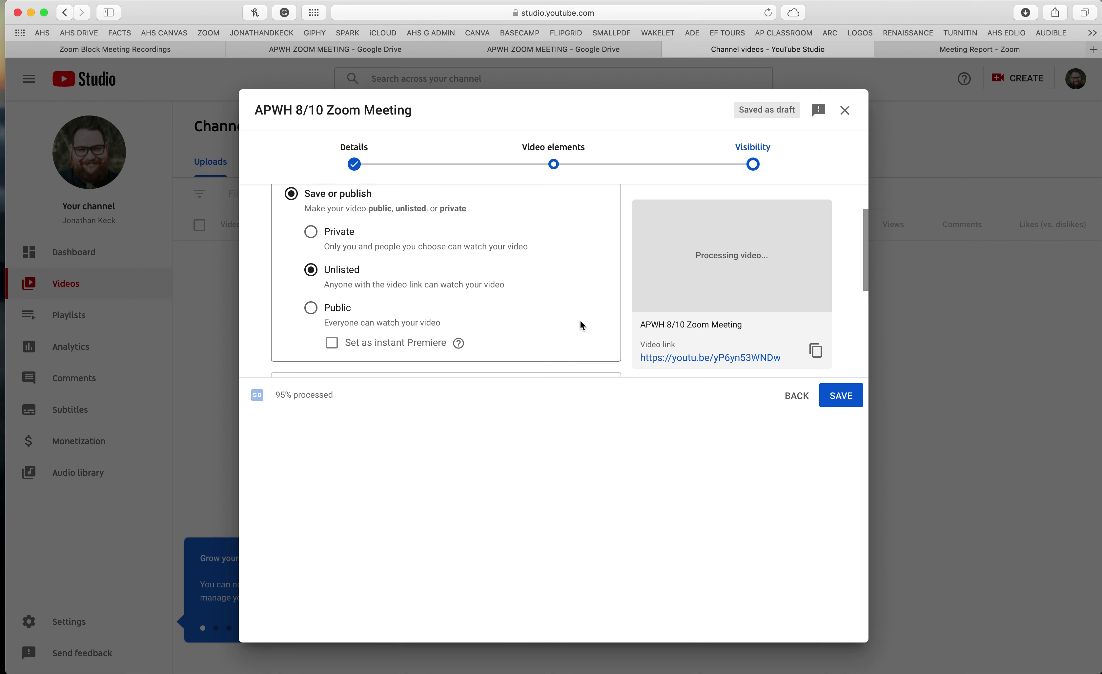
{"action": "scroll", "coordinate": [620, 322], "scroll_direction": "down", "scroll_amount": 5}
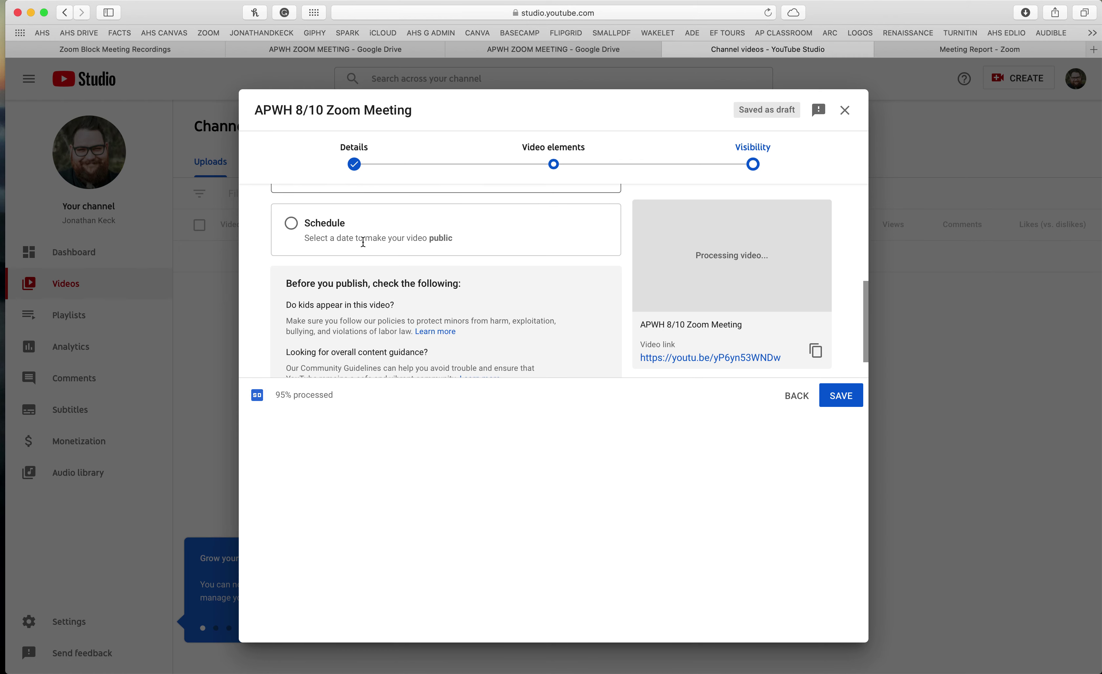
{"action": "scroll", "coordinate": [482, 302], "scroll_direction": "up", "scroll_amount": 6}
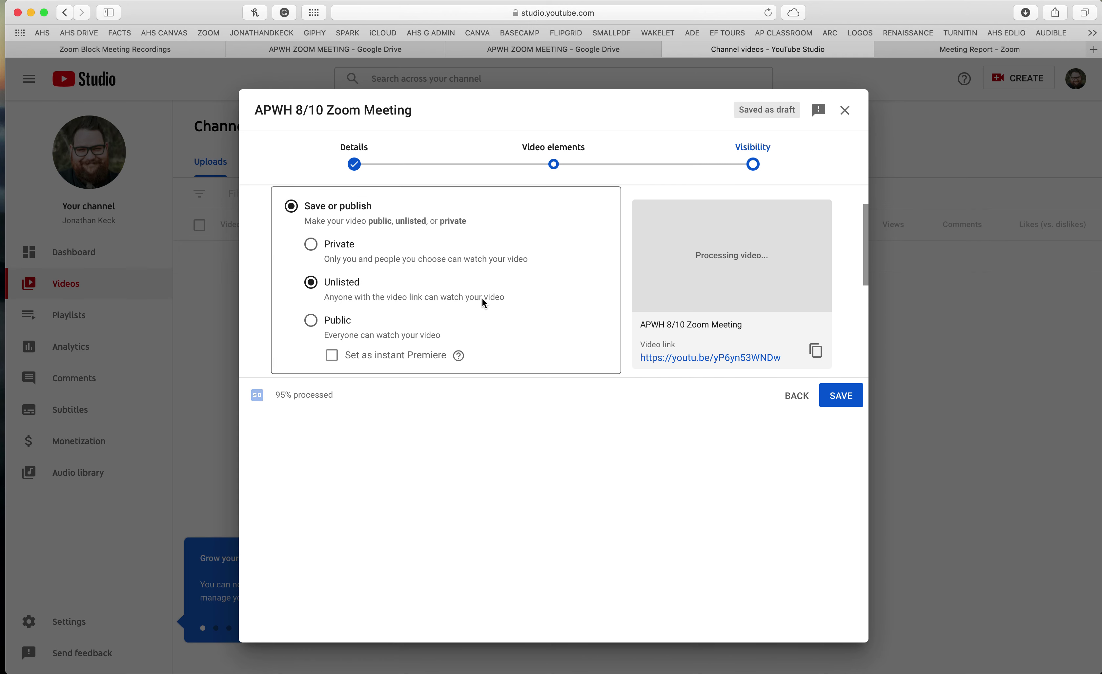
{"action": "left_click", "coordinate": [847, 396]}
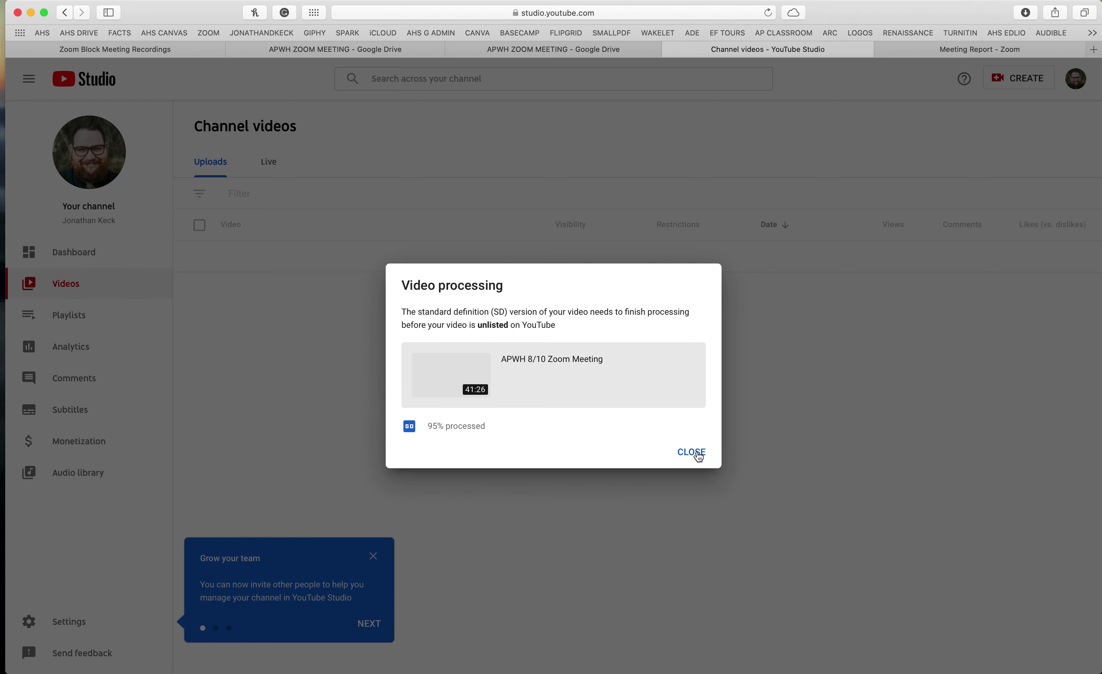
{"action": "left_click", "coordinate": [691, 452]}
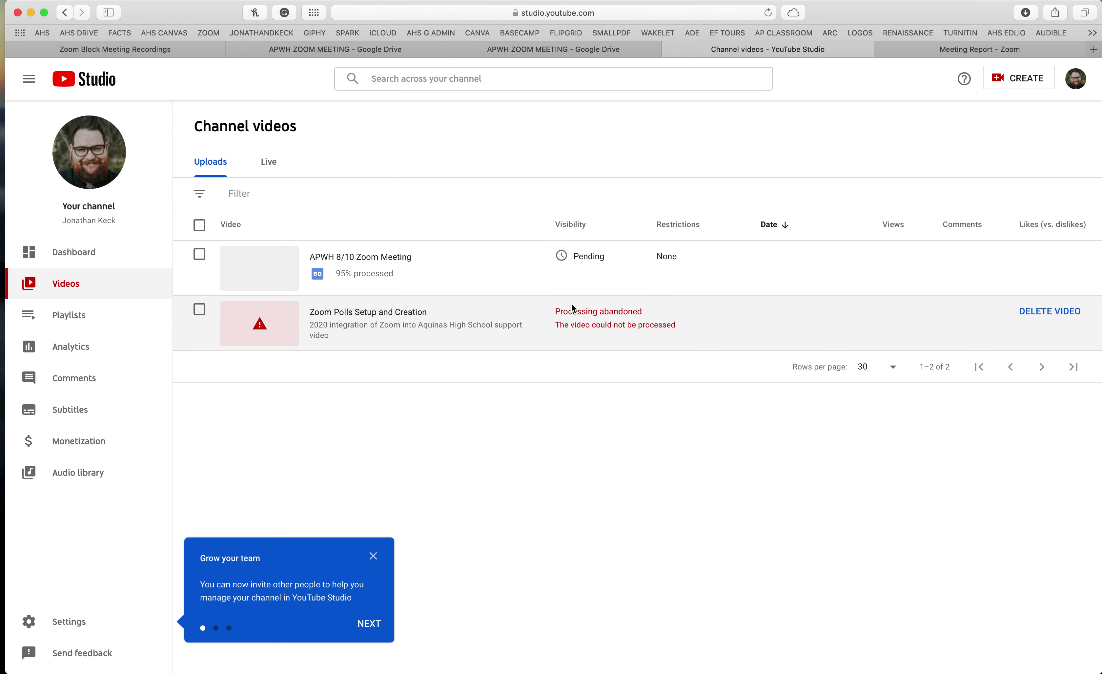
Step: Permanently delete the Zoom Polls Setup and Creation video from the channel, acknowledging that deletion can't be undone
{"action": "left_click", "coordinate": [1050, 311]}
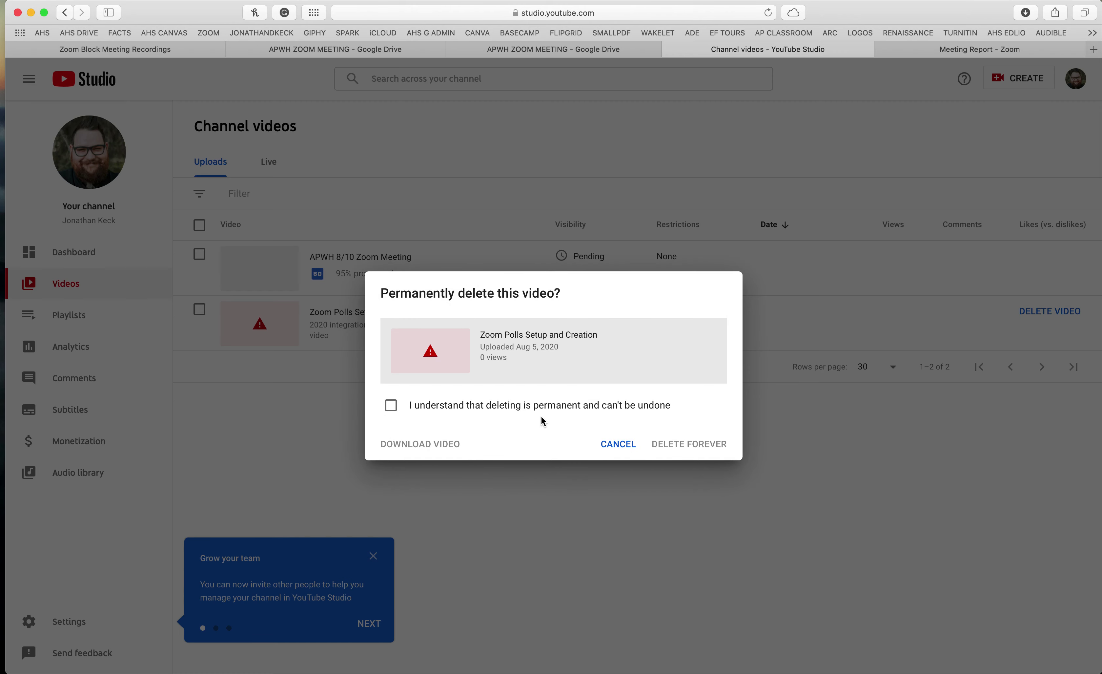
{"action": "left_click", "coordinate": [390, 406]}
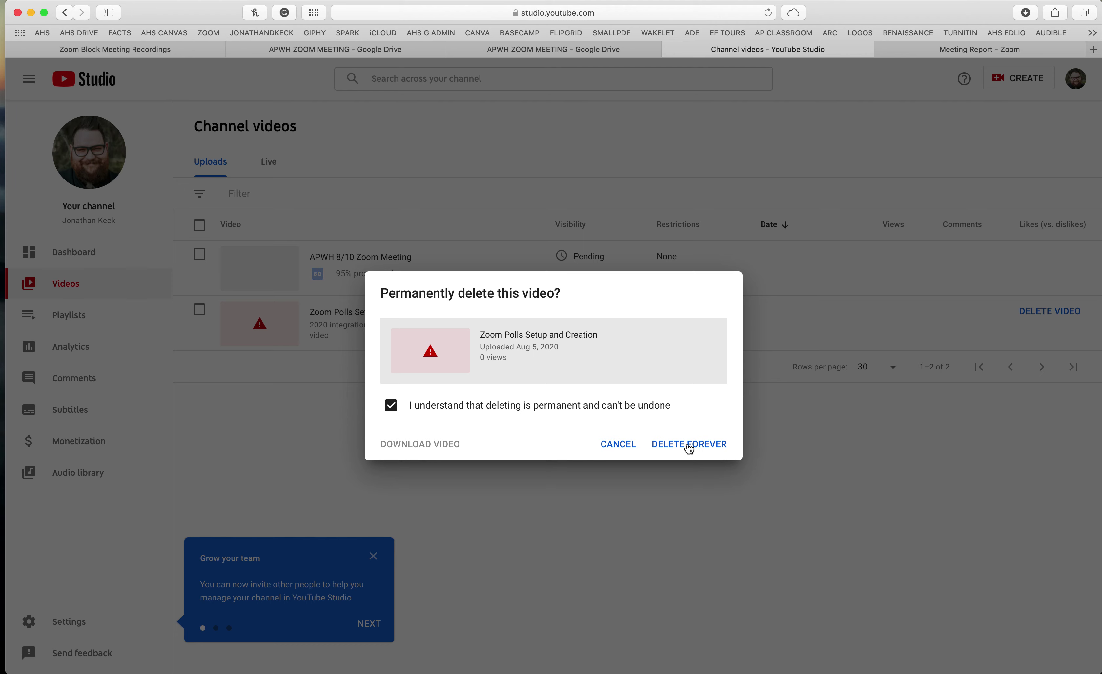
{"action": "left_click", "coordinate": [689, 444]}
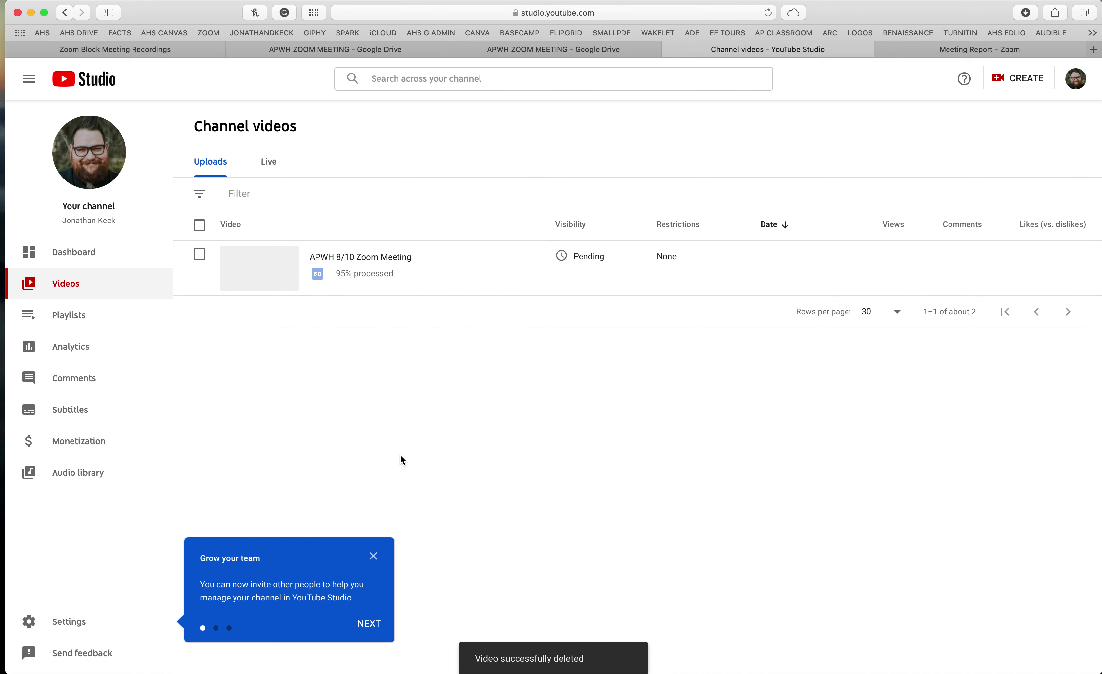
Step: Copy the shareable link of the APWH 8/10 Zoom Meeting video from its options
{"action": "mouse_move", "coordinate": [371, 281]}
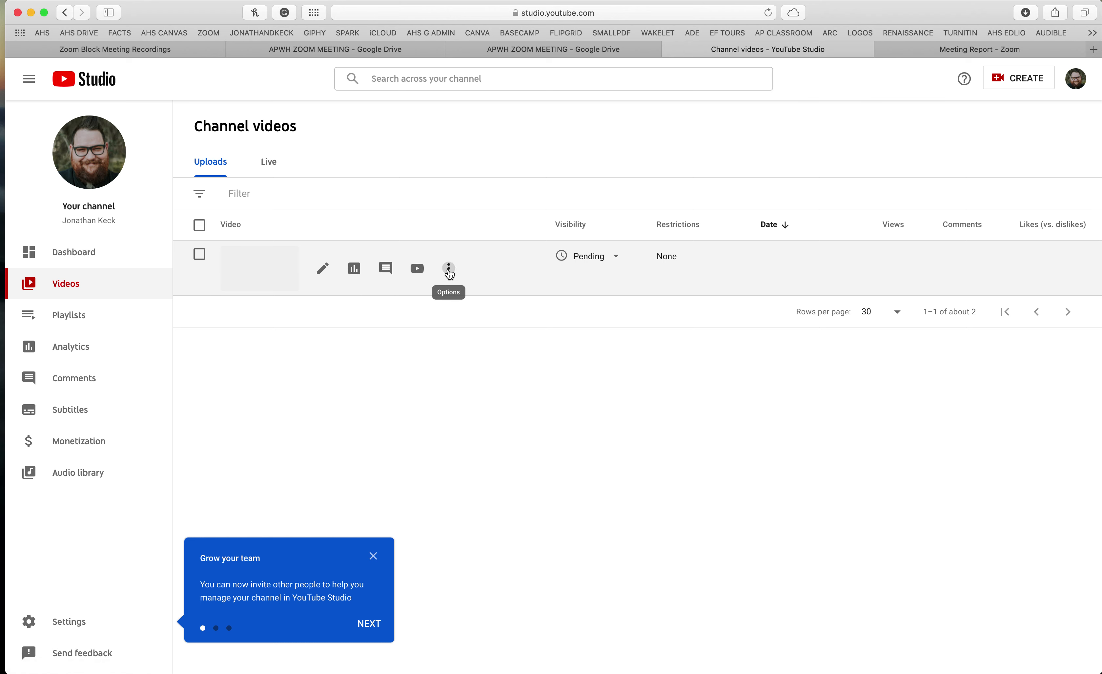
{"action": "left_click", "coordinate": [449, 270]}
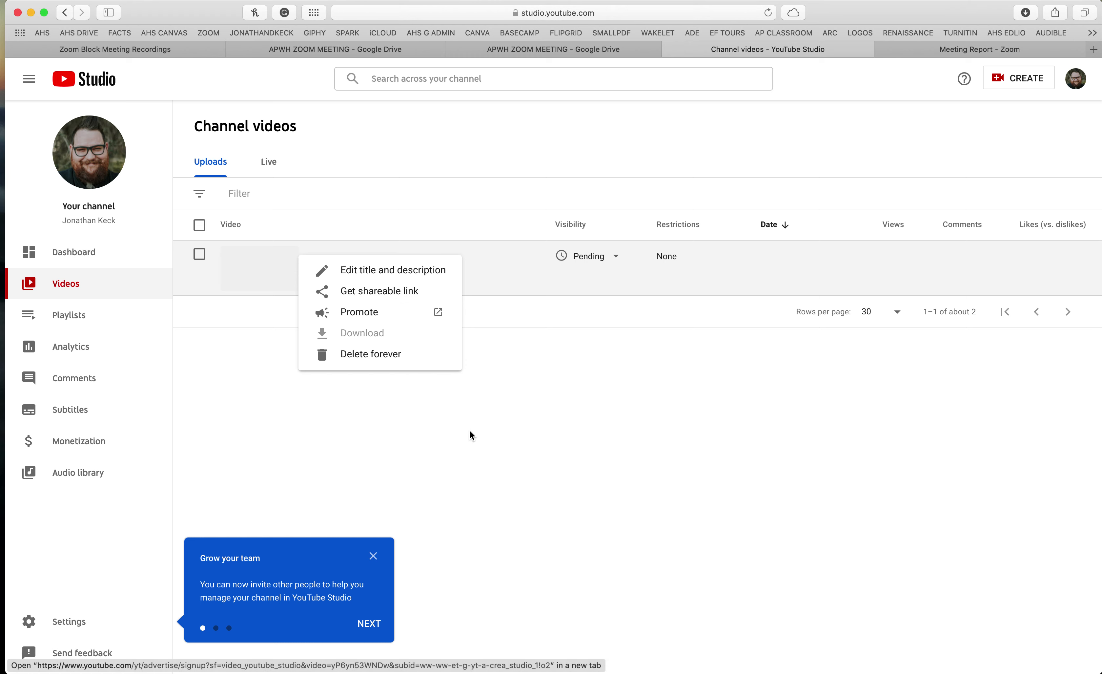
{"action": "left_click", "coordinate": [378, 441]}
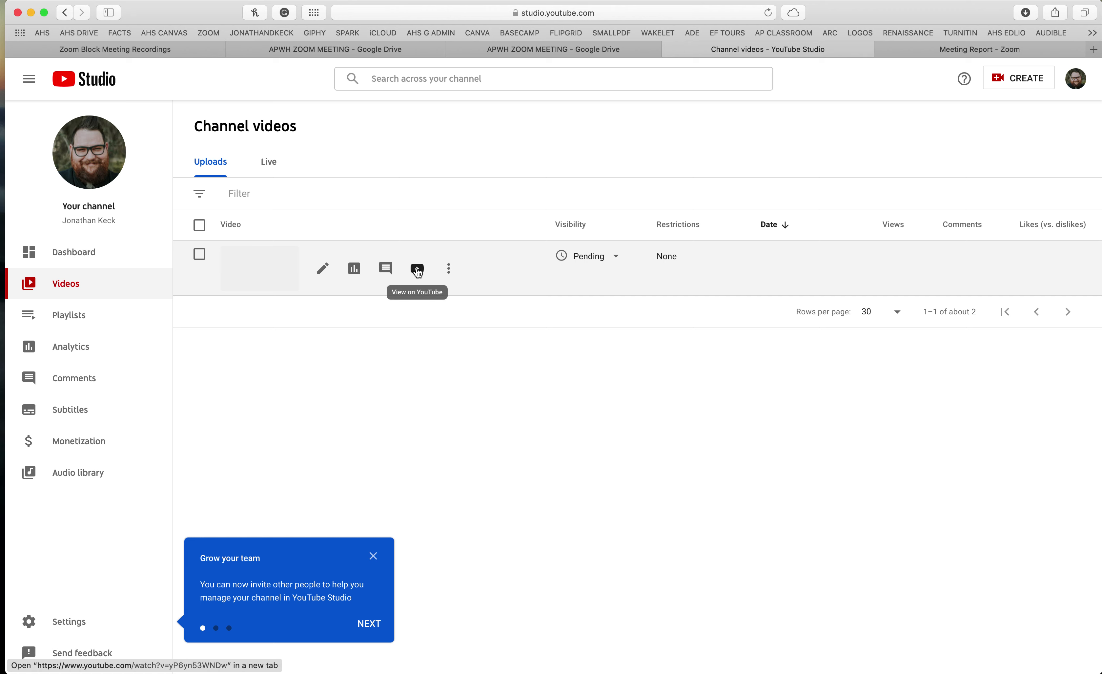
{"action": "left_click", "coordinate": [449, 269]}
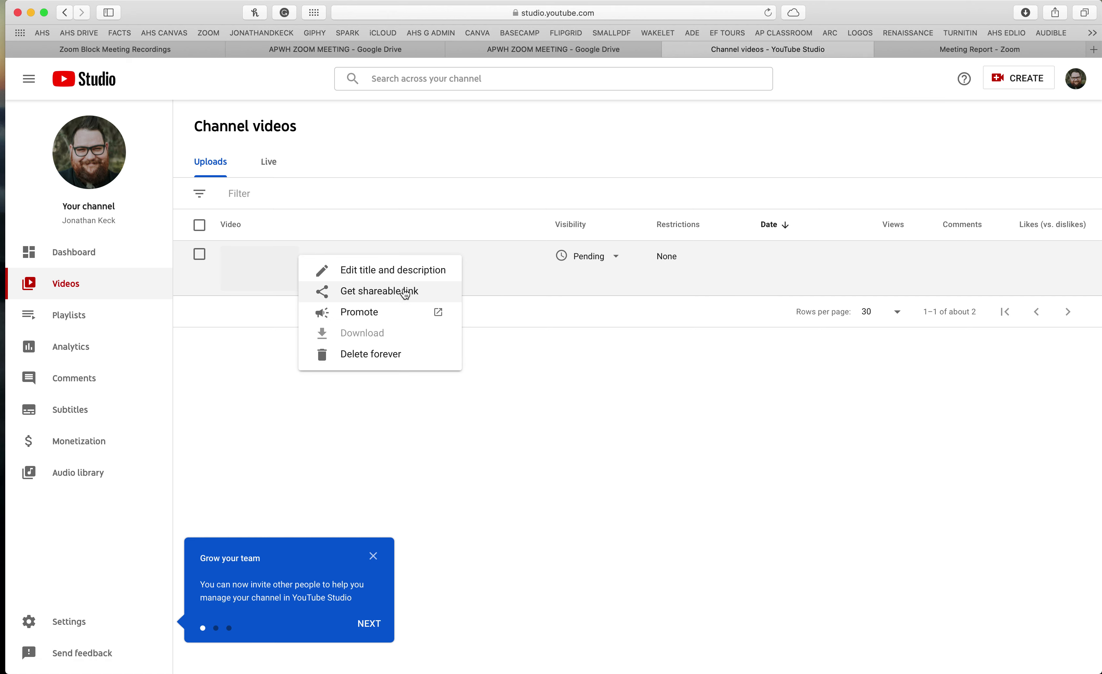
{"action": "left_click", "coordinate": [387, 292]}
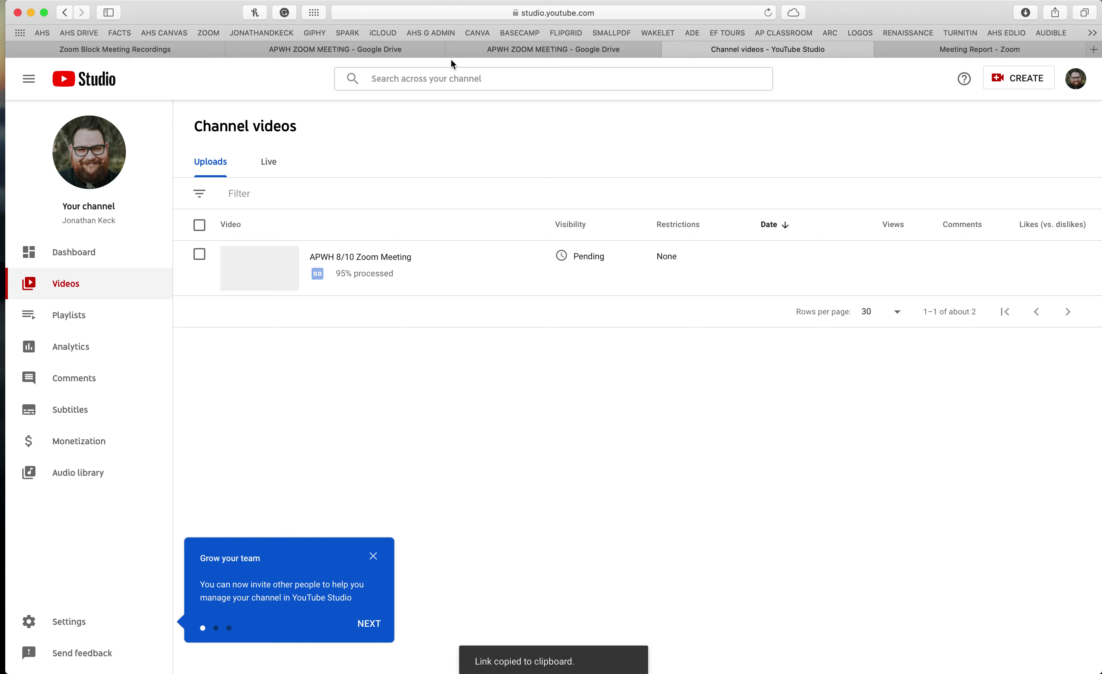
Step: Check the options of the APWH 8/10 Zoom Meeting video again and open its watch page on YouTube
{"action": "mouse_move", "coordinate": [614, 261]}
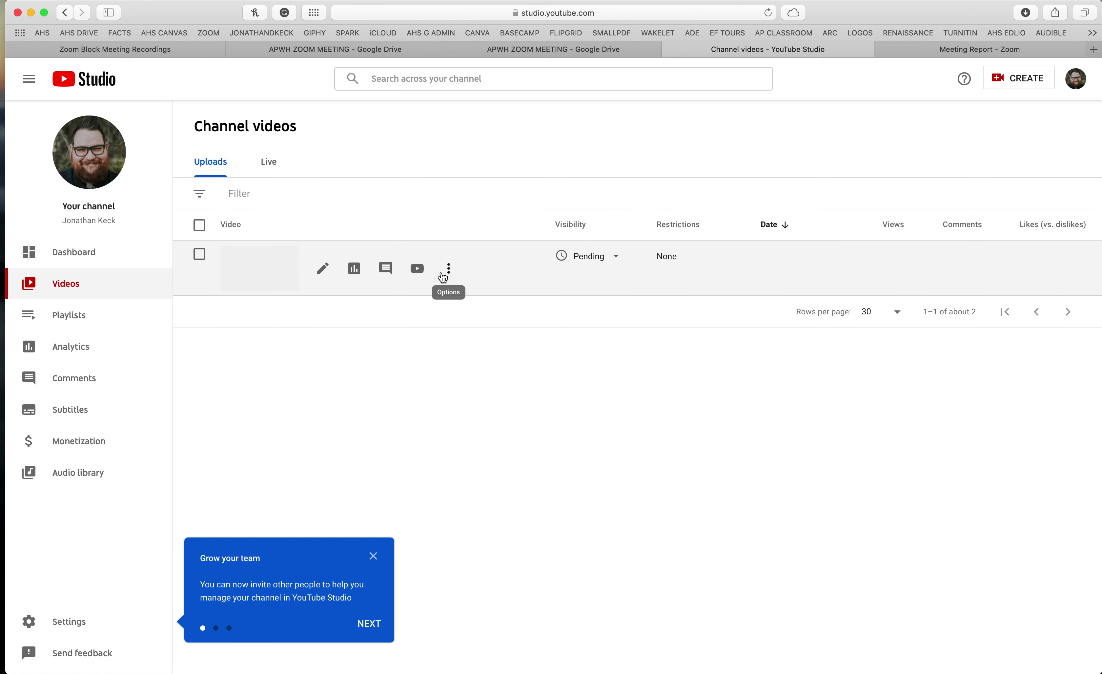
{"action": "left_click", "coordinate": [447, 270]}
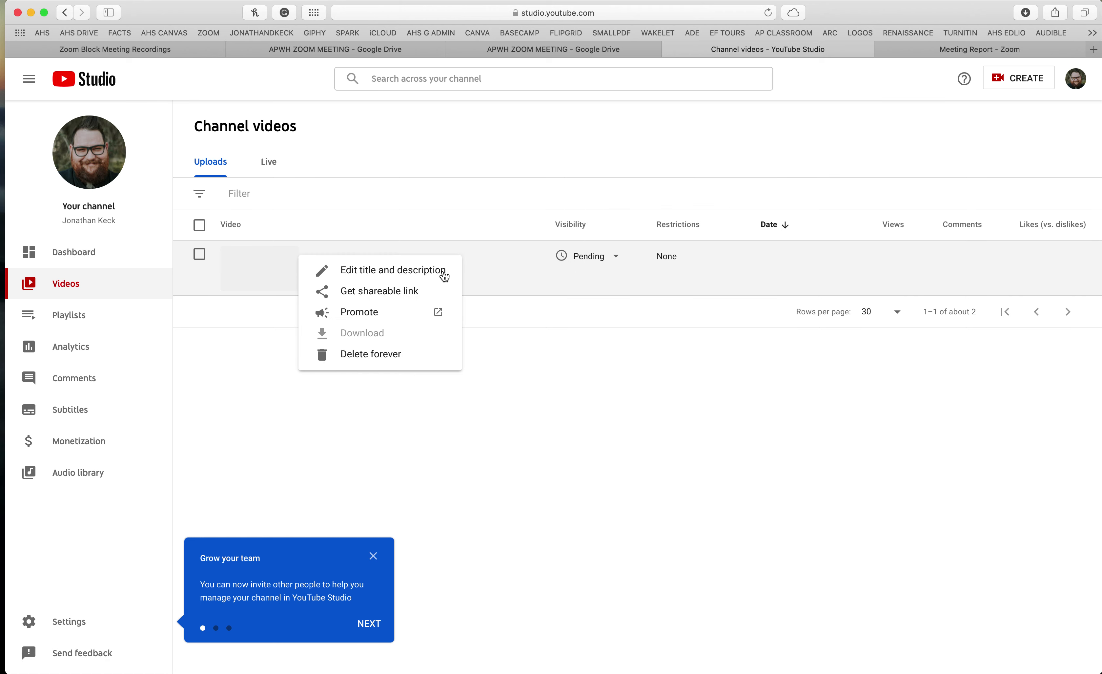
{"action": "left_click", "coordinate": [447, 401]}
{"action": "mouse_move", "coordinate": [416, 271]}
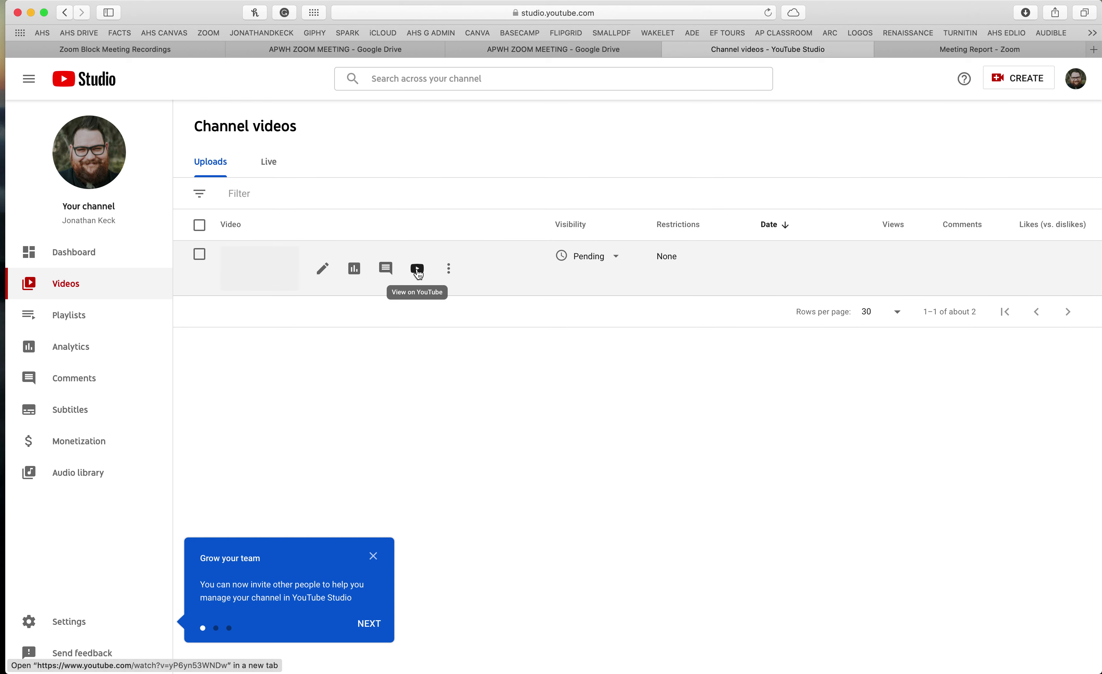
{"action": "left_click", "coordinate": [417, 270]}
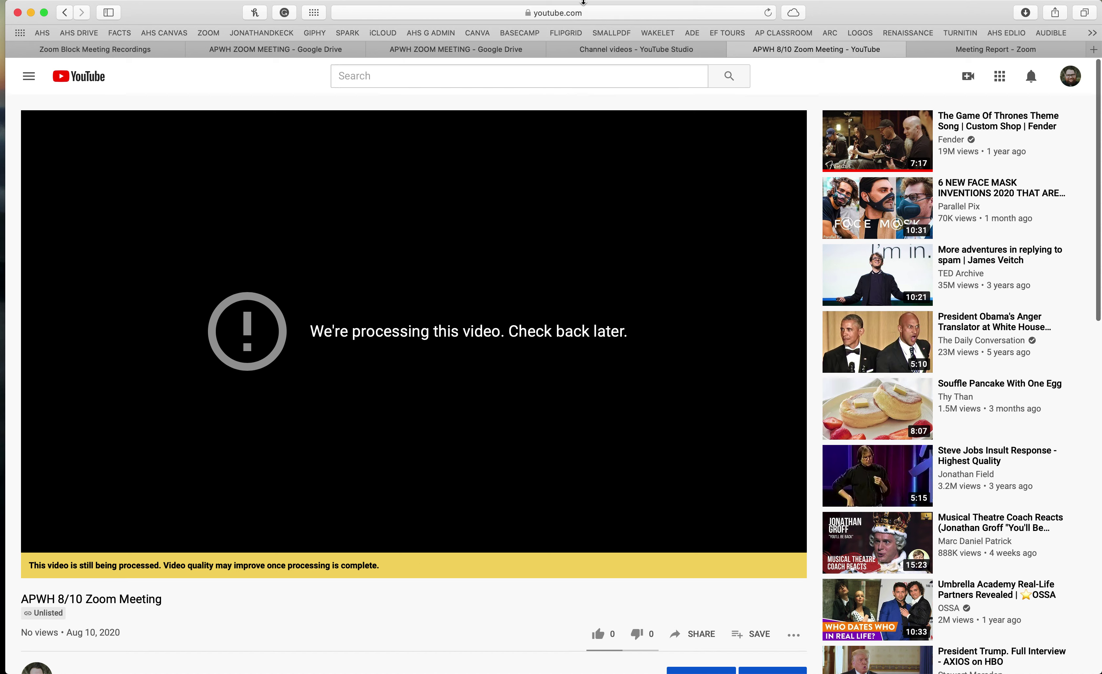
Step: Display the share options of the APWH 8/10 Zoom Meeting video and examine its link
{"action": "scroll", "coordinate": [385, 493], "scroll_direction": "down", "scroll_amount": 4}
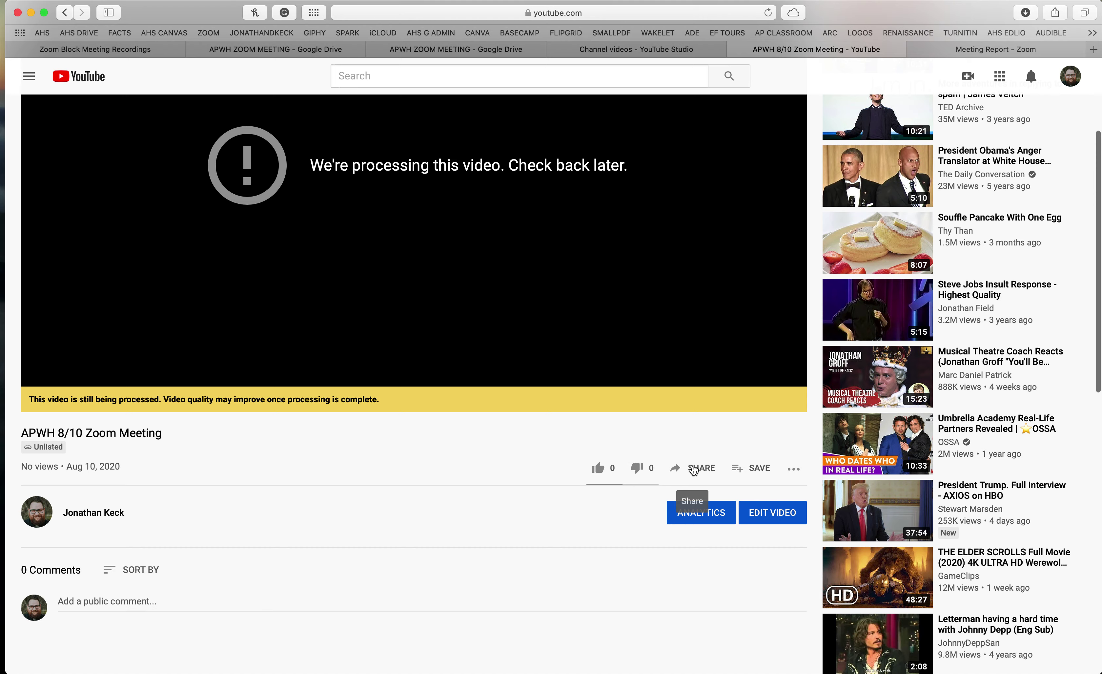
{"action": "left_click", "coordinate": [693, 469]}
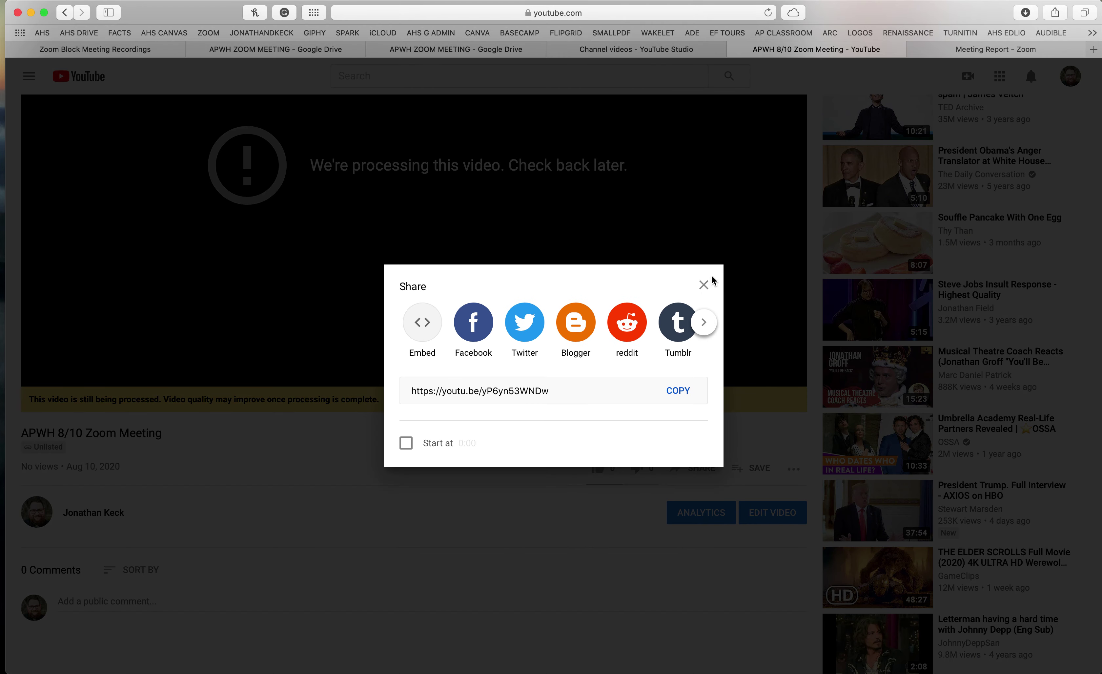
{"action": "left_click", "coordinate": [704, 284]}
{"action": "scroll", "coordinate": [690, 459], "scroll_direction": "up", "scroll_amount": 3}
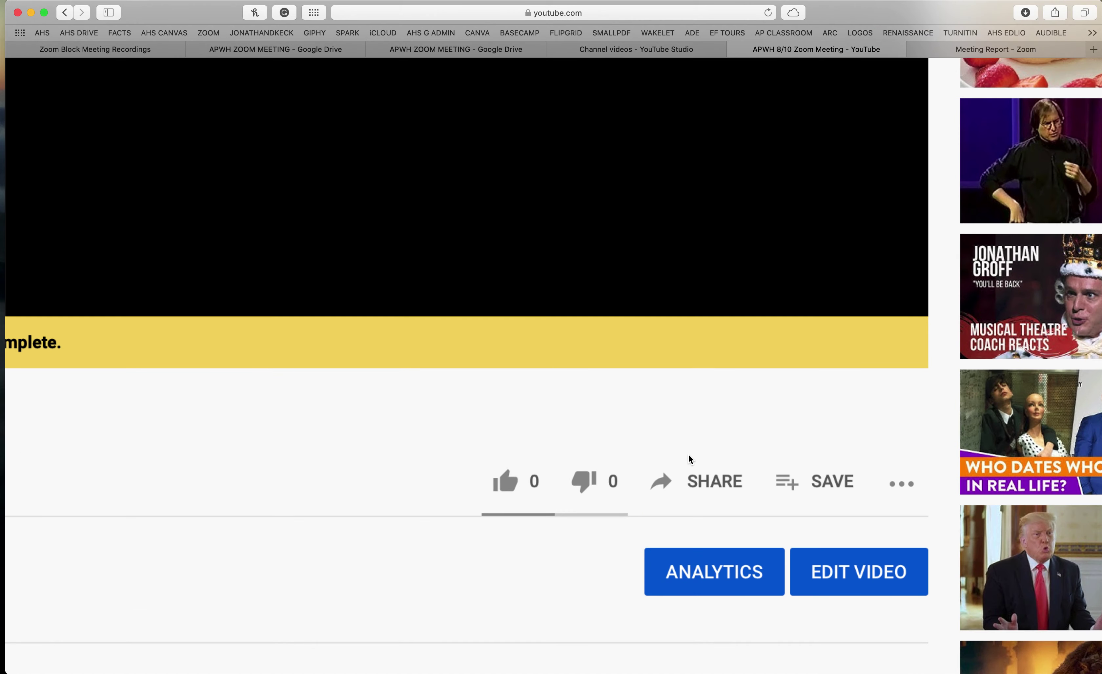
{"action": "left_click", "coordinate": [706, 482]}
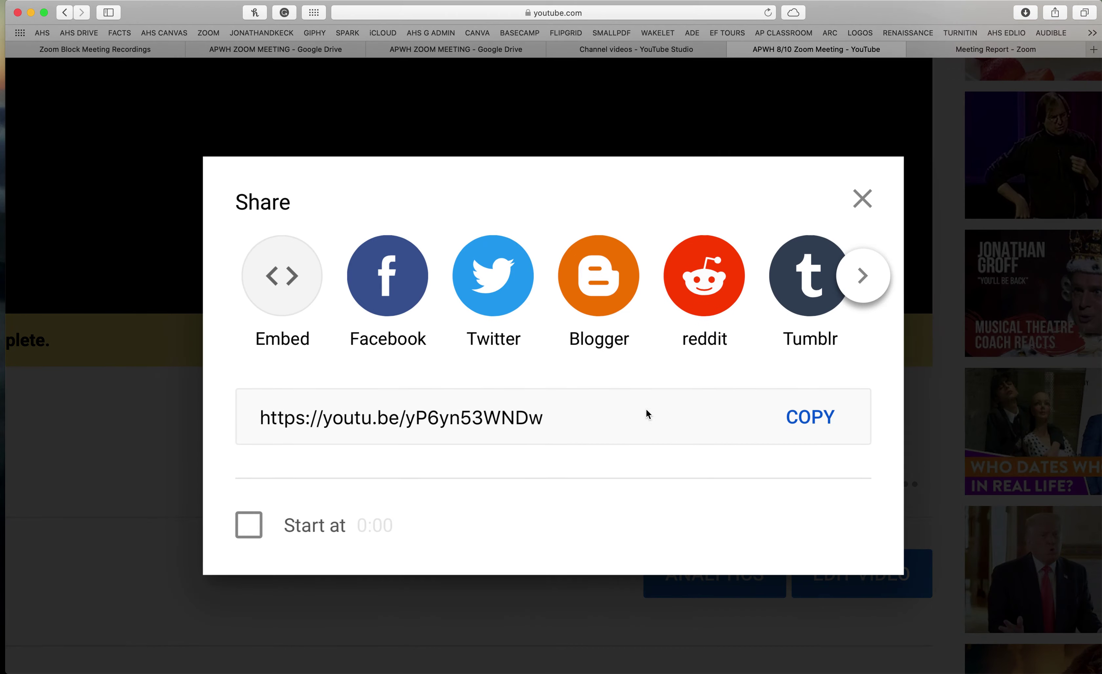
{"action": "scroll", "coordinate": [618, 366], "scroll_direction": "down", "scroll_amount": 3}
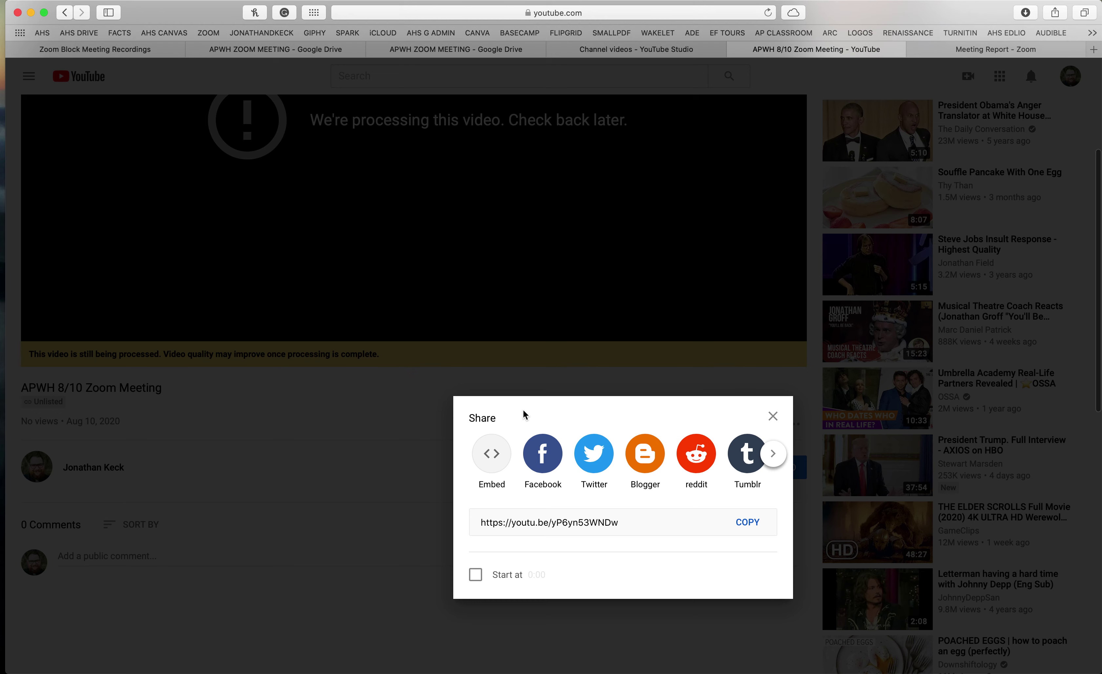
Step: Show the video's embed code, select the whole iframe code to examine it, and close the embed window
{"action": "left_click", "coordinate": [499, 464]}
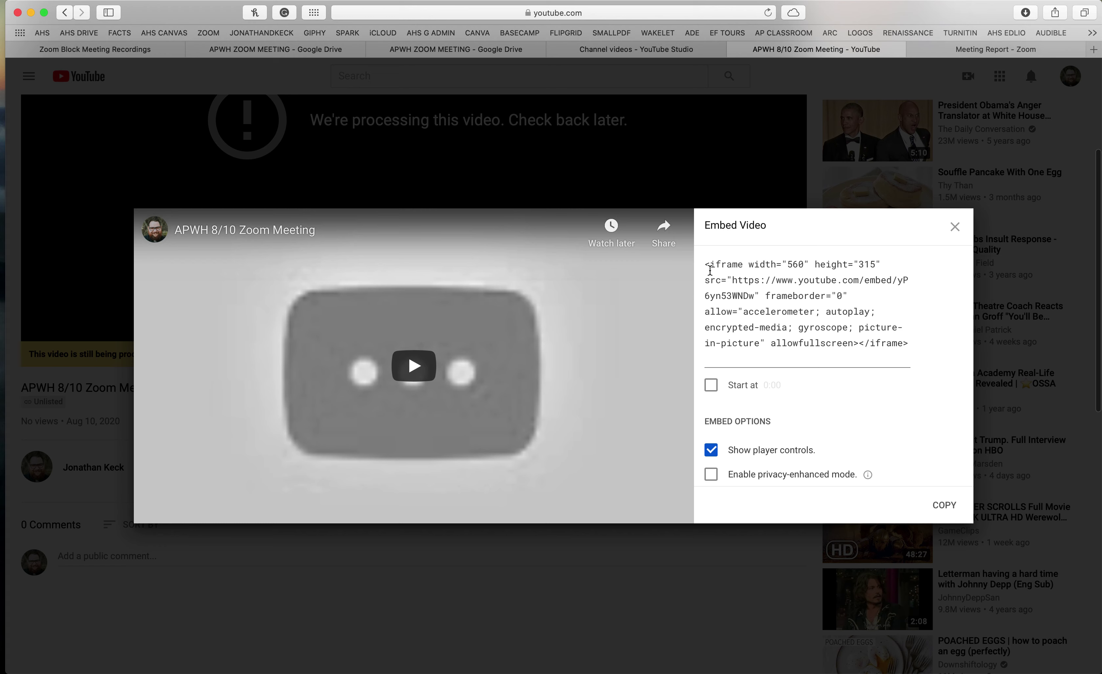
{"action": "left_click", "coordinate": [799, 308]}
{"action": "scroll", "coordinate": [799, 308], "scroll_direction": "down", "scroll_amount": 1}
{"action": "scroll", "coordinate": [799, 308], "scroll_direction": "up", "scroll_amount": 1}
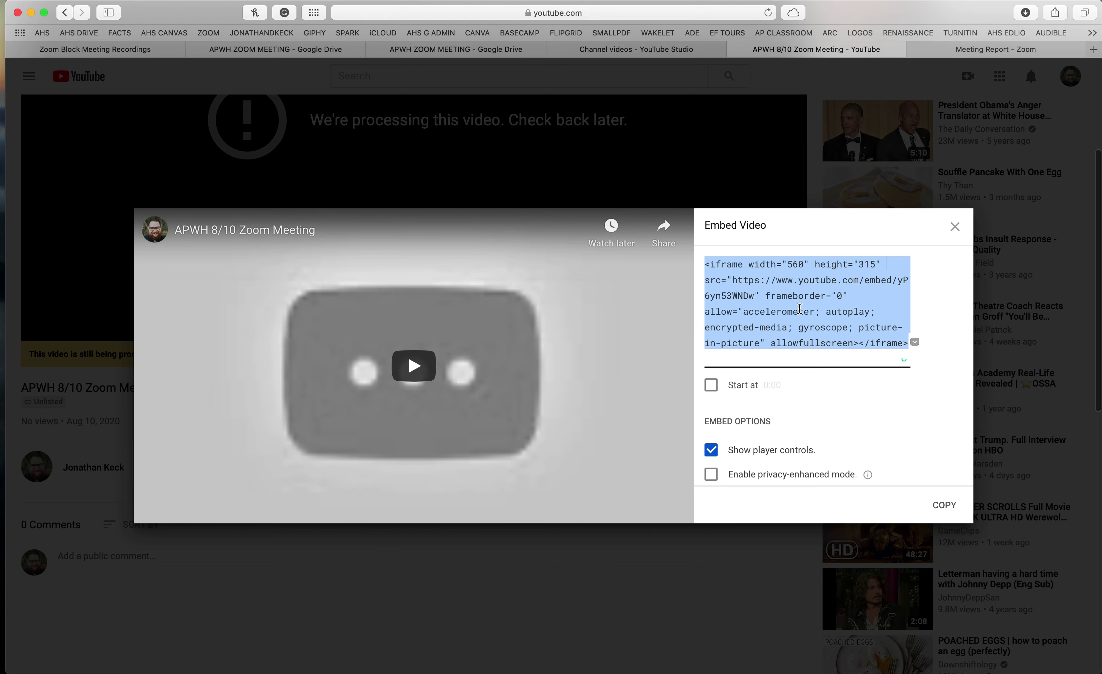
{"action": "left_click", "coordinate": [955, 228]}
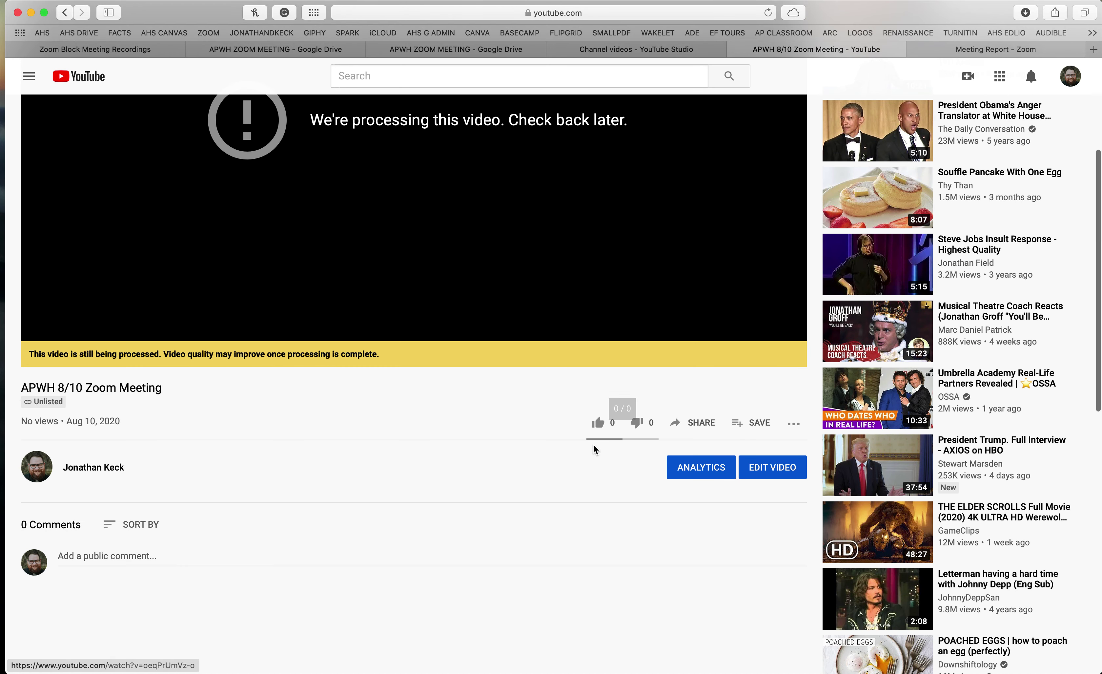
Step: Switch to the AP WLD HS course in Canvas and open its list of modules
{"action": "scroll", "coordinate": [476, 417], "scroll_direction": "up", "scroll_amount": 1}
{"action": "scroll", "coordinate": [476, 417], "scroll_direction": "up", "scroll_amount": 3}
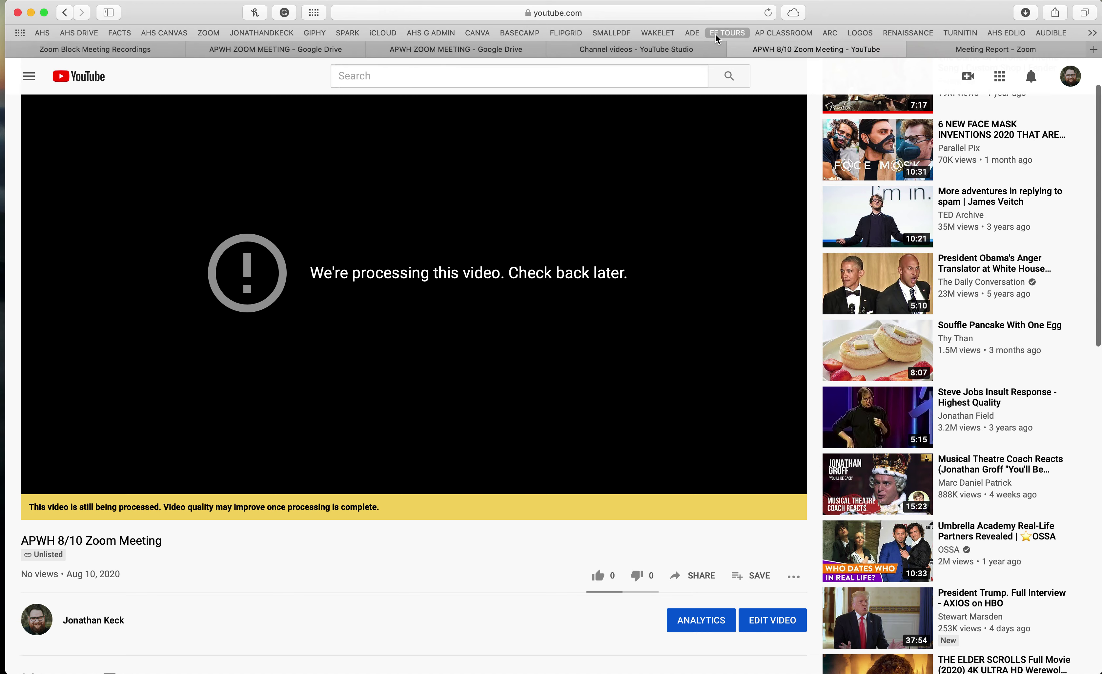
{"action": "left_click", "coordinate": [462, 52]}
{"action": "left_click", "coordinate": [303, 47]}
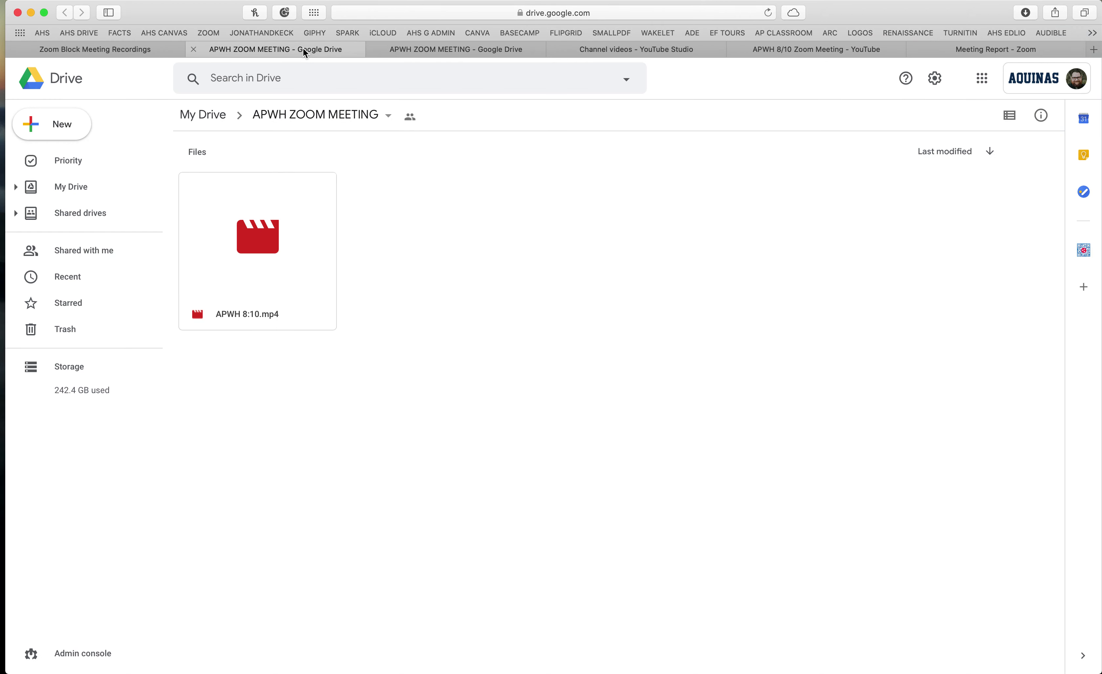
{"action": "left_click", "coordinate": [164, 48]}
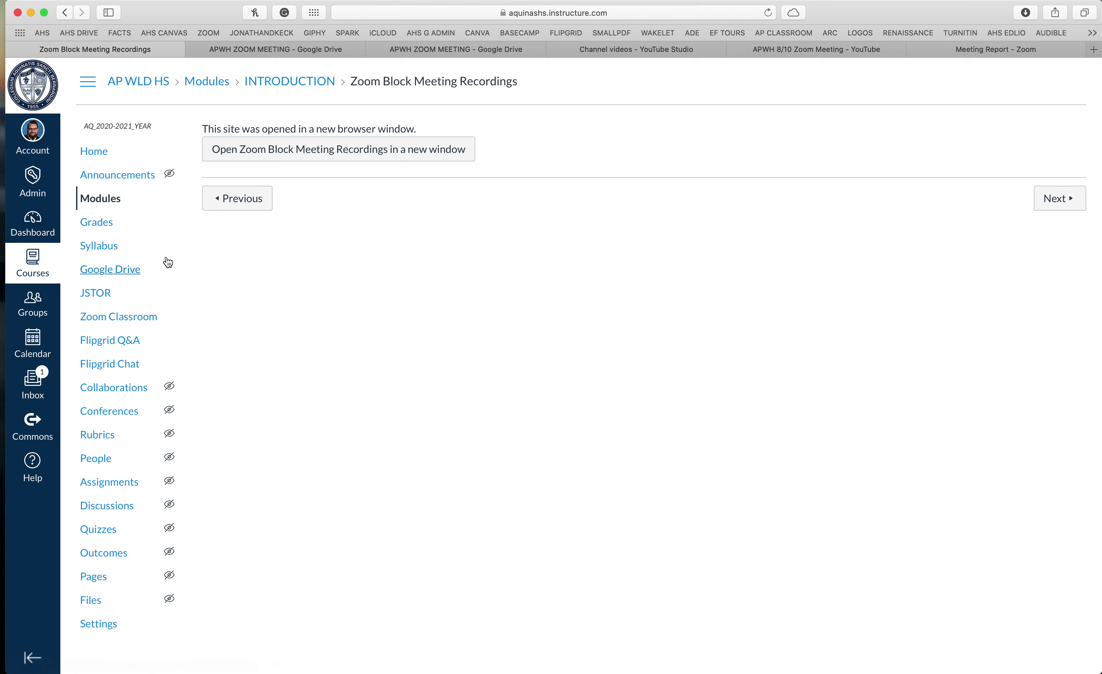
{"action": "left_click", "coordinate": [94, 150]}
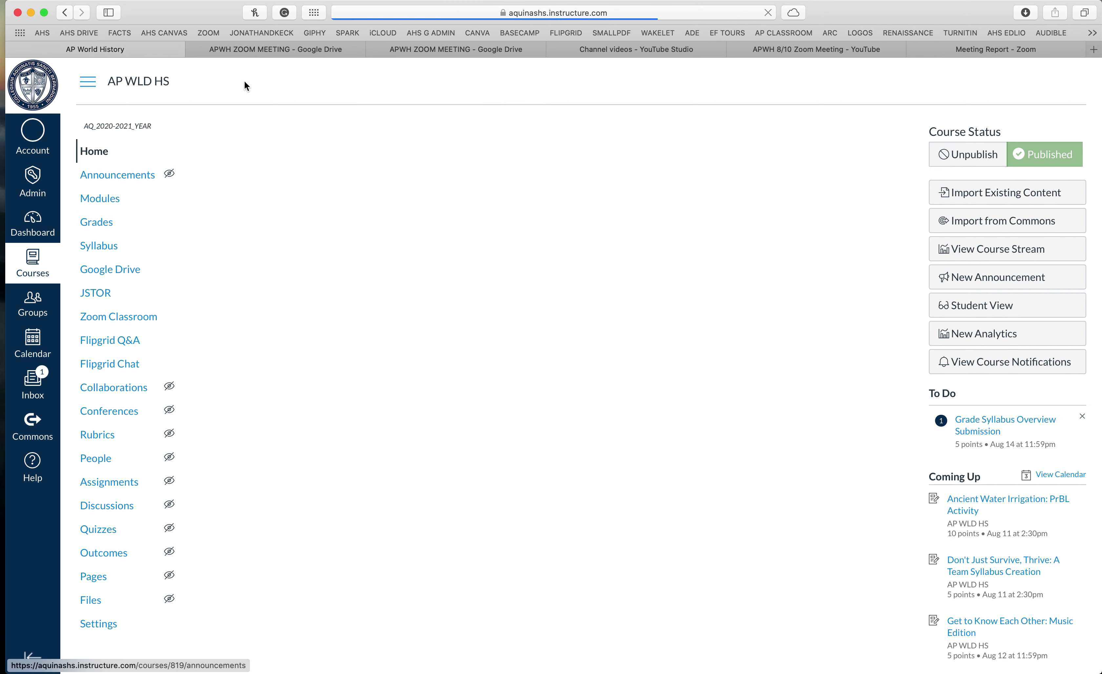
{"action": "left_click", "coordinate": [94, 197]}
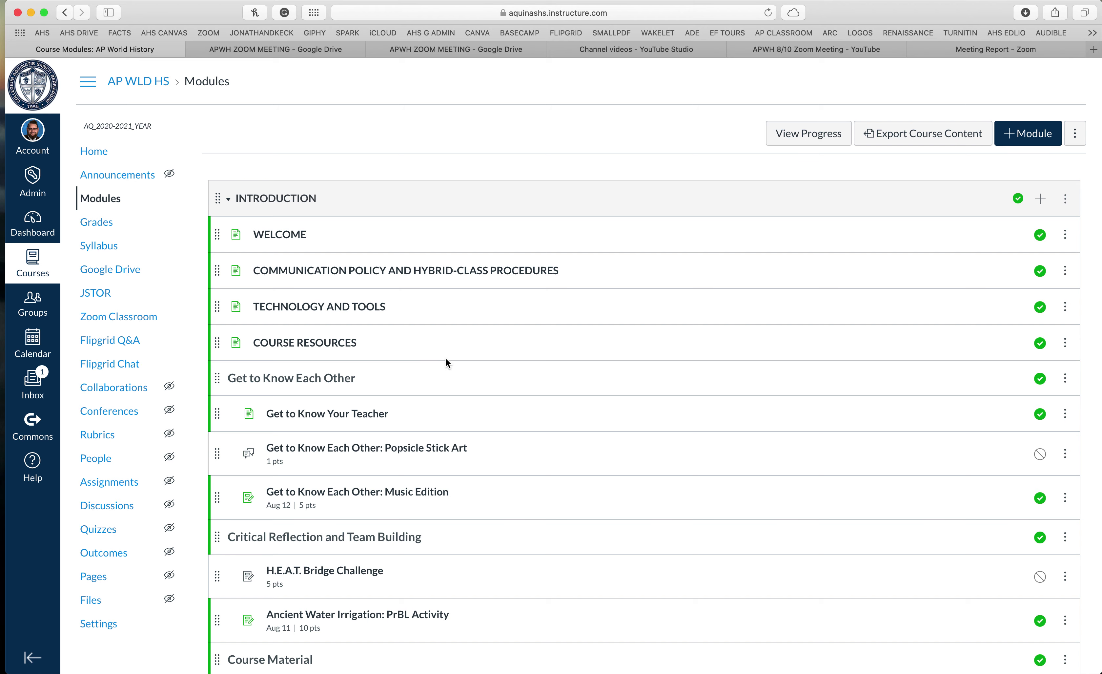
Step: Examine the items in the INTRODUCTION module, from the course resources down to Zoom Block Meeting Recordings
{"action": "scroll", "coordinate": [446, 359], "scroll_direction": "down", "scroll_amount": 10}
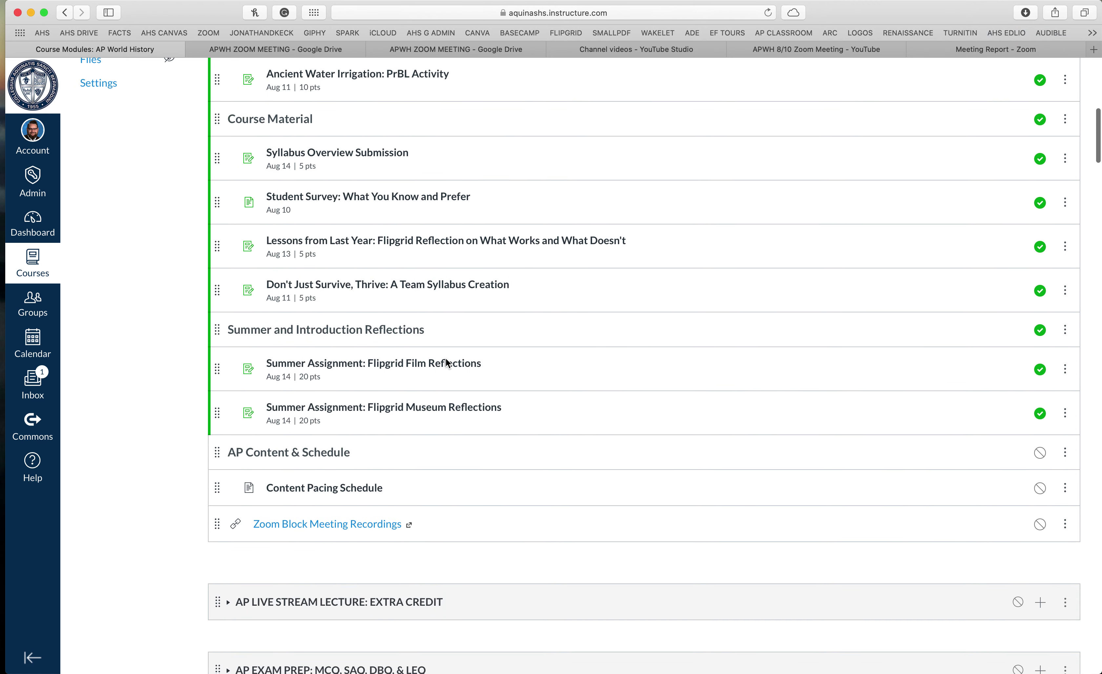
{"action": "scroll", "coordinate": [446, 359], "scroll_direction": "down", "scroll_amount": 1}
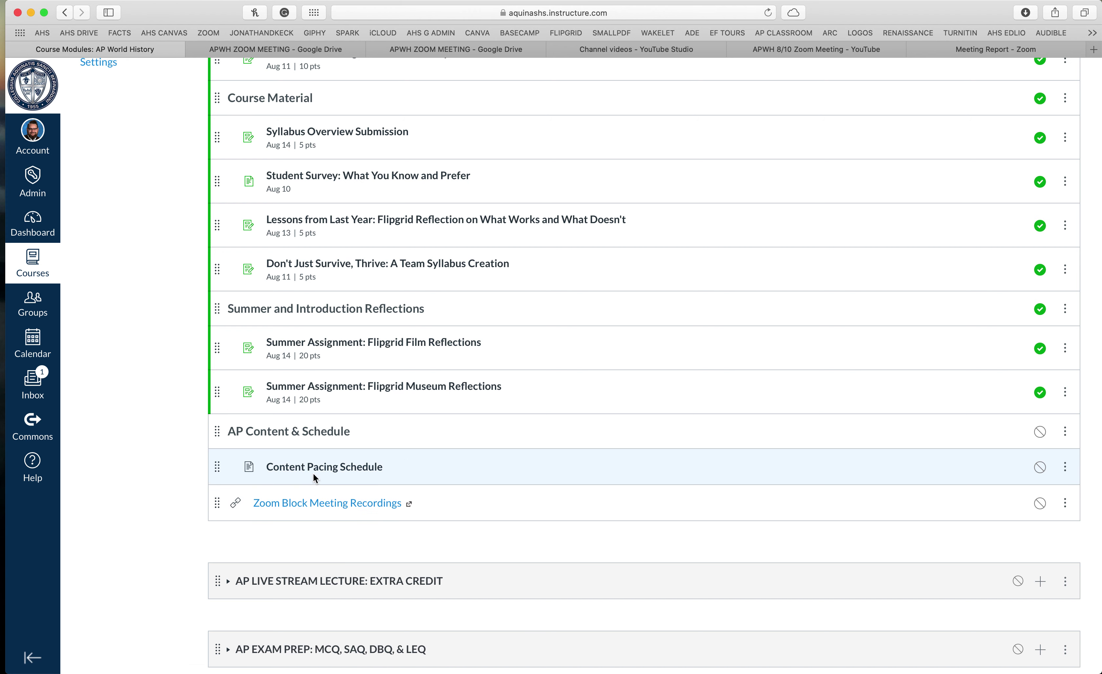
{"action": "scroll", "coordinate": [312, 473], "scroll_direction": "up", "scroll_amount": 2}
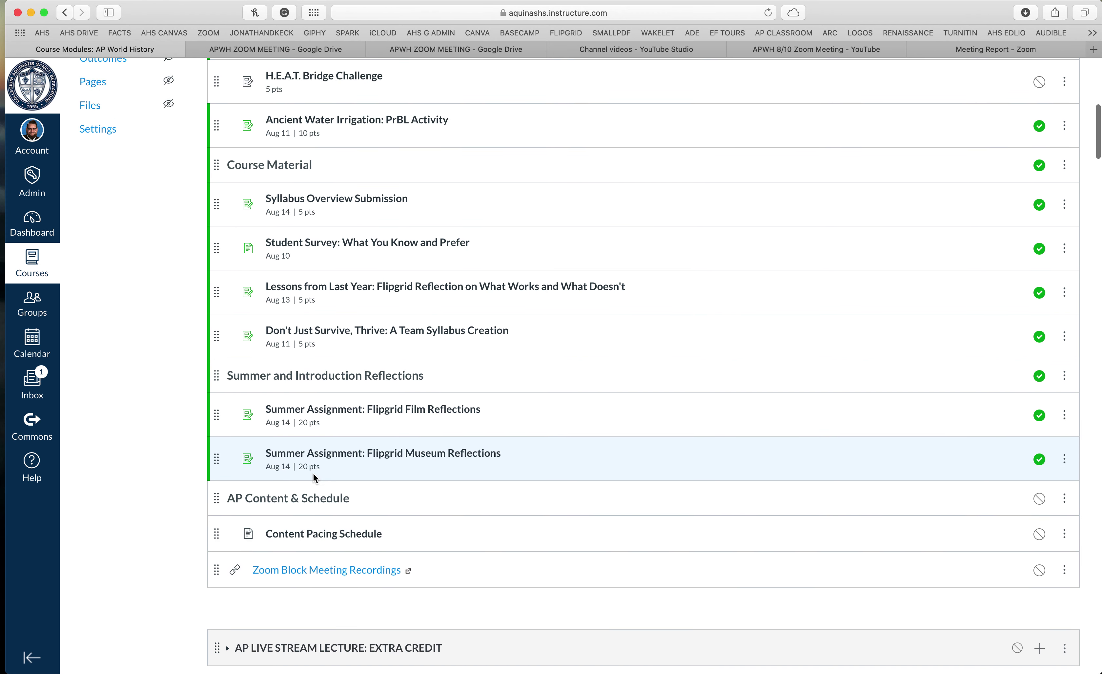
{"action": "scroll", "coordinate": [314, 474], "scroll_direction": "up", "scroll_amount": 1}
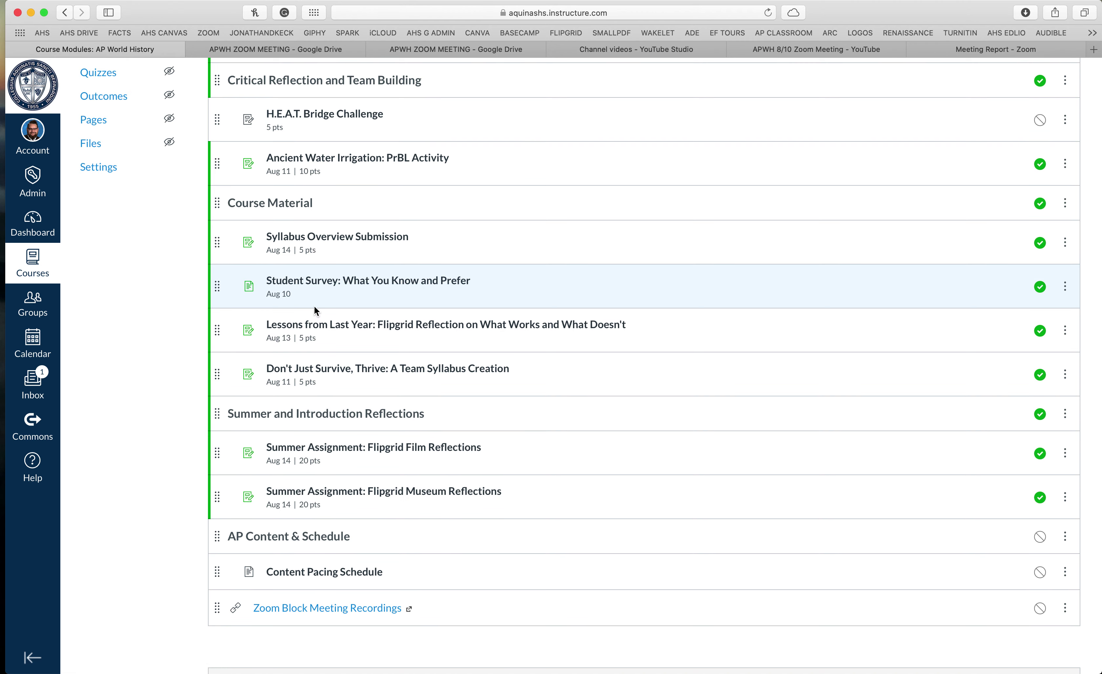
{"action": "scroll", "coordinate": [334, 261], "scroll_direction": "up", "scroll_amount": 4}
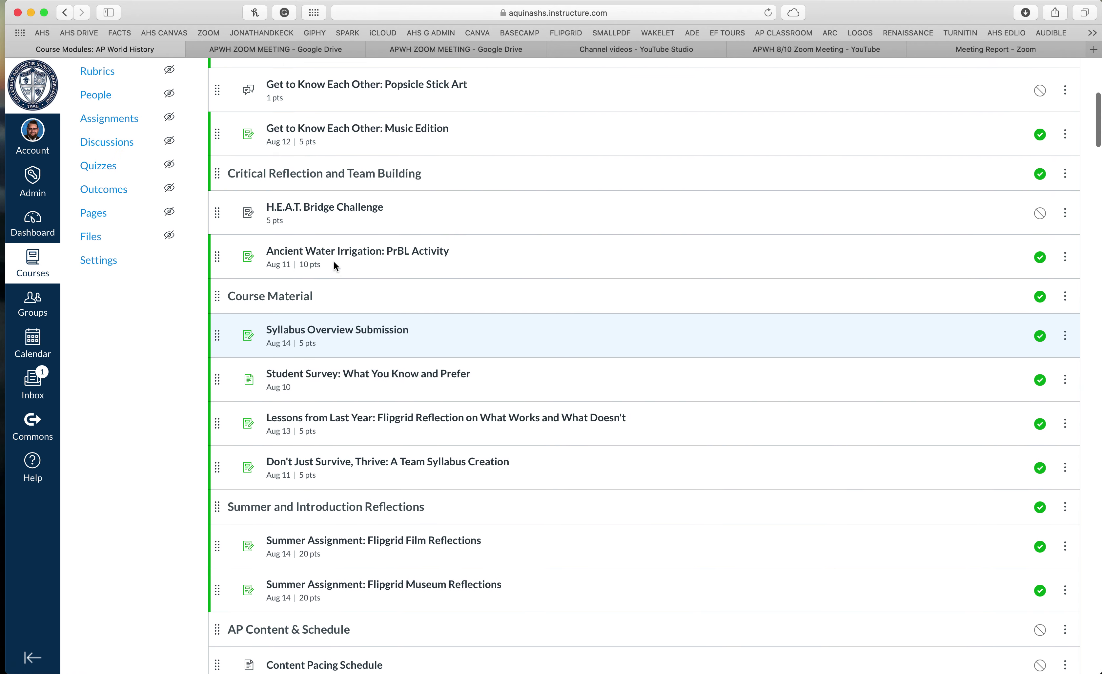
{"action": "scroll", "coordinate": [334, 261], "scroll_direction": "up", "scroll_amount": 1}
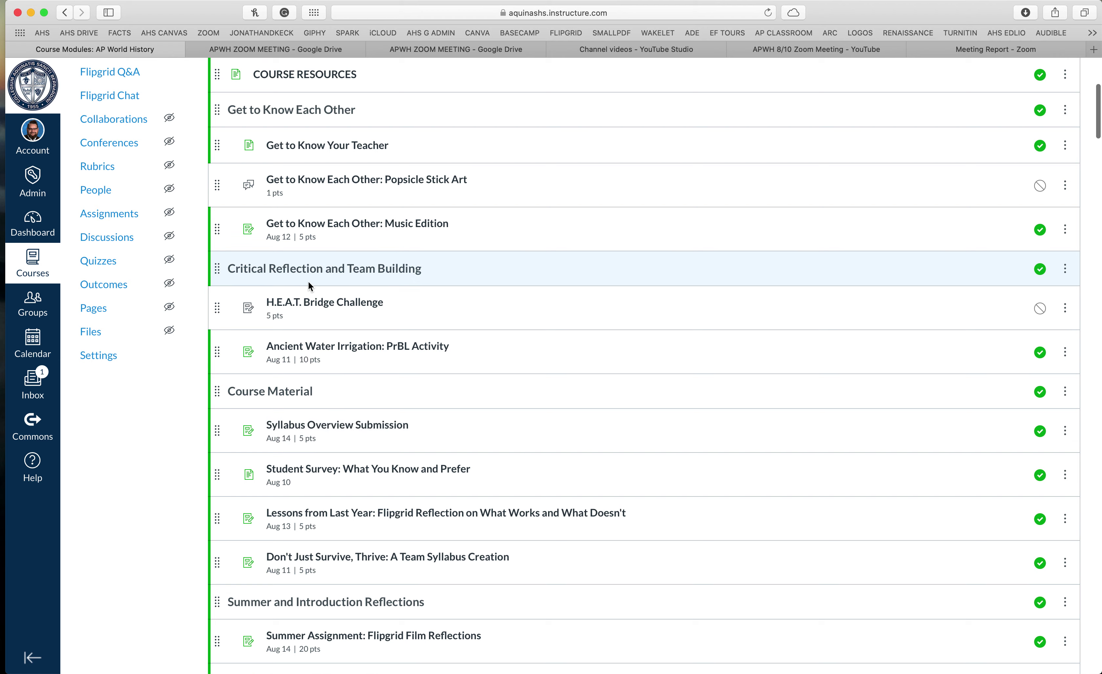
{"action": "scroll", "coordinate": [371, 455], "scroll_direction": "down", "scroll_amount": 4}
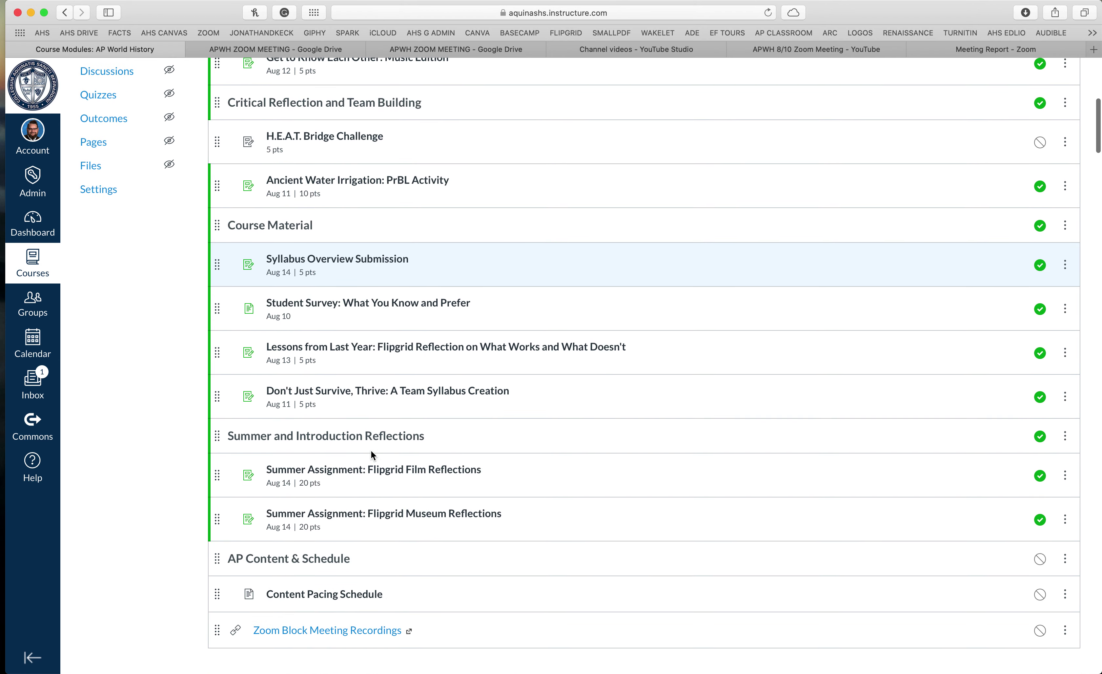
{"action": "scroll", "coordinate": [307, 422], "scroll_direction": "up", "scroll_amount": 5}
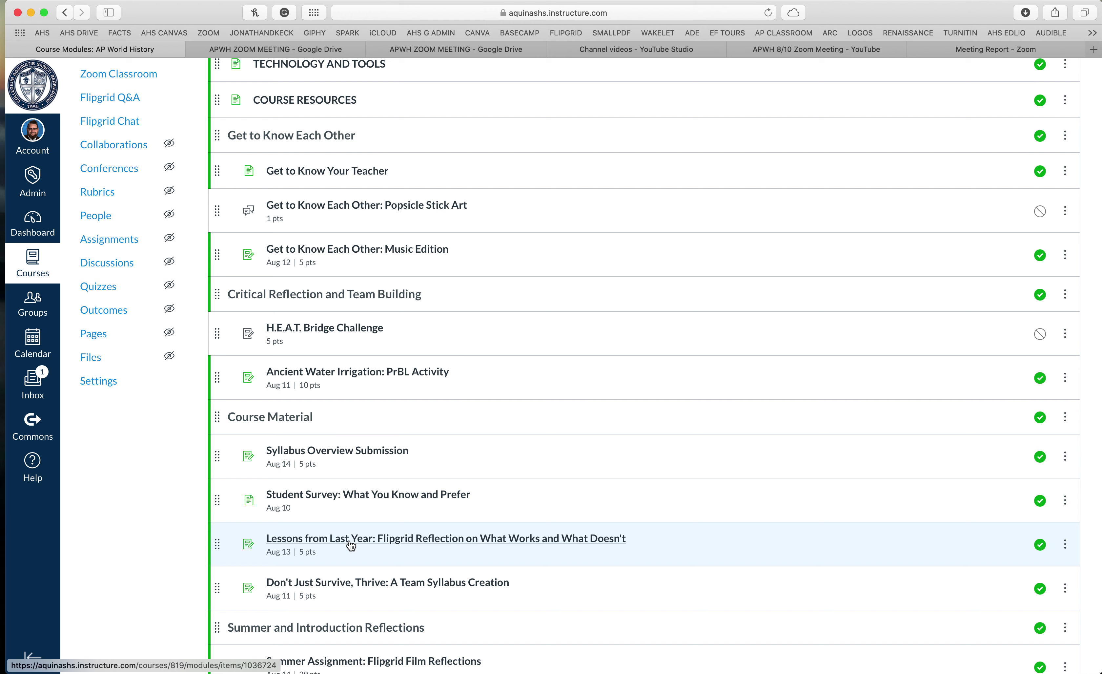
Step: Open the page "0.1 LEARN: Paleolithic and Neolithic Ages" in the UNIT 0: FOUNDATIONS to 1200 module
{"action": "scroll", "coordinate": [350, 544], "scroll_direction": "down", "scroll_amount": 10}
{"action": "scroll", "coordinate": [350, 541], "scroll_direction": "down", "scroll_amount": 5}
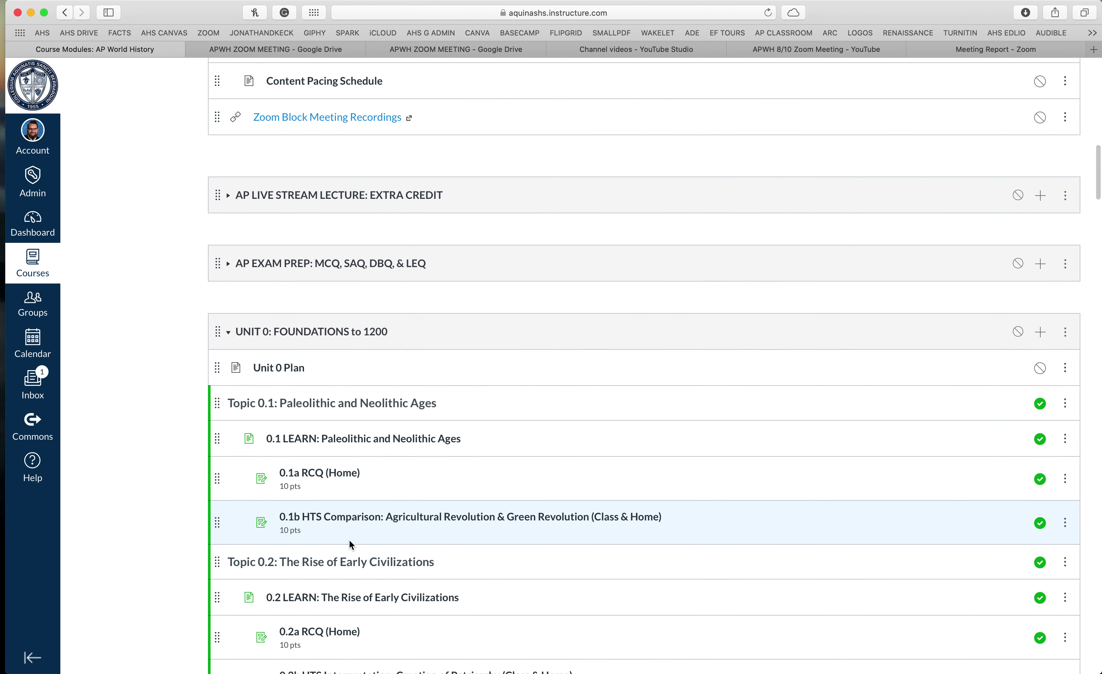
{"action": "scroll", "coordinate": [374, 422], "scroll_direction": "down", "scroll_amount": 2}
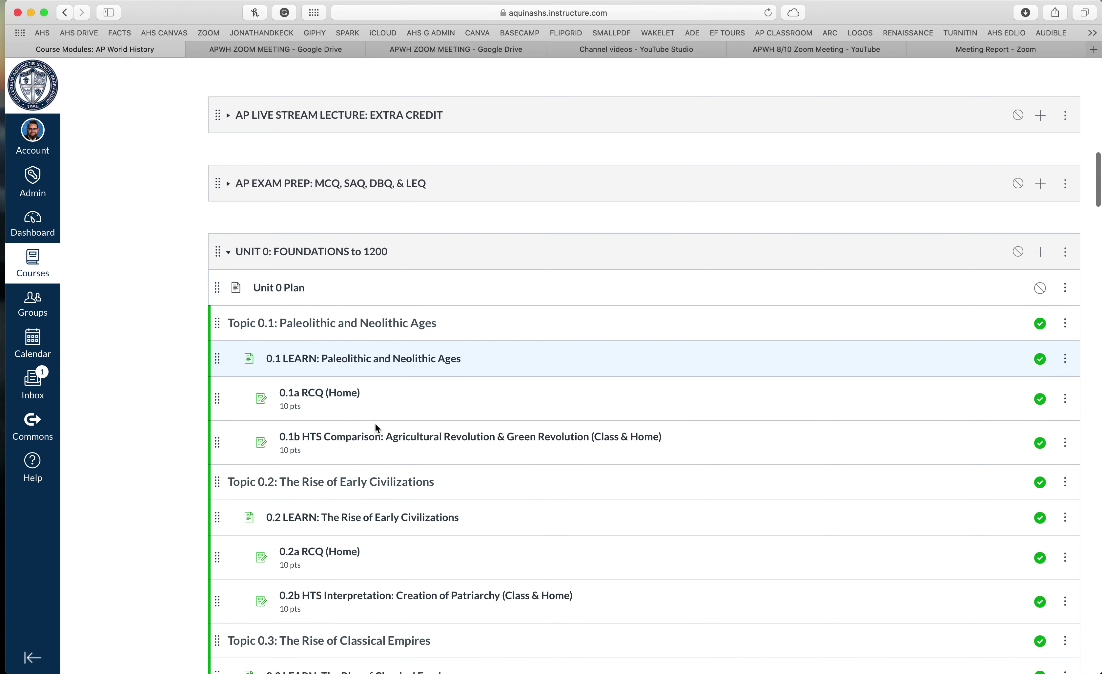
{"action": "scroll", "coordinate": [375, 423], "scroll_direction": "up", "scroll_amount": 5}
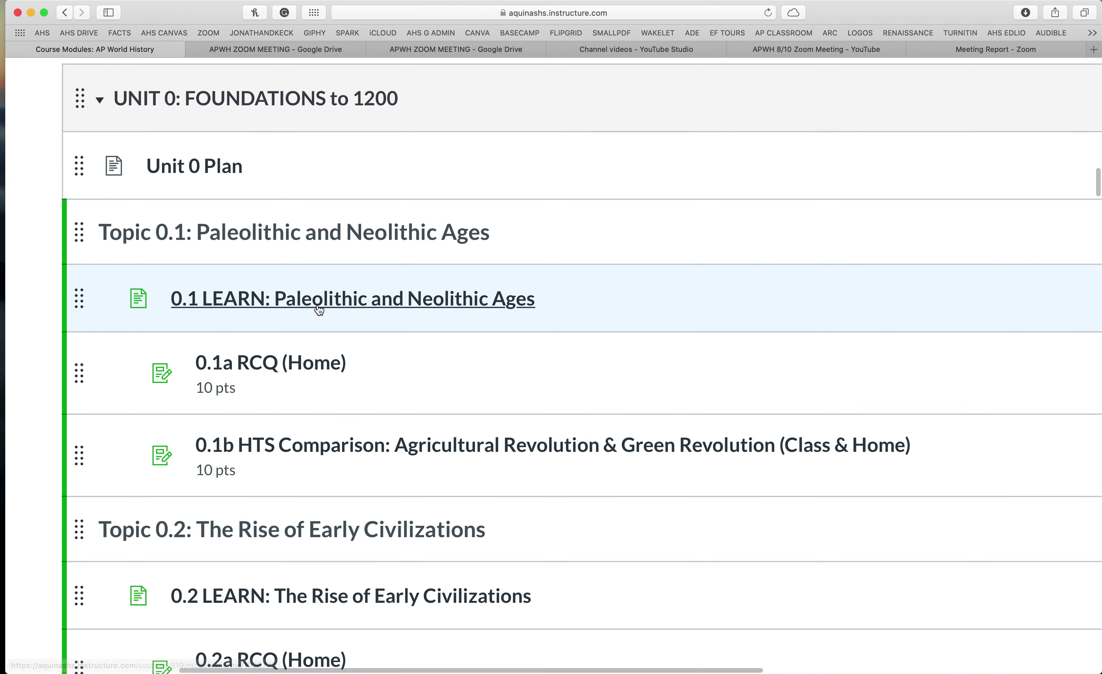
{"action": "left_click", "coordinate": [345, 304]}
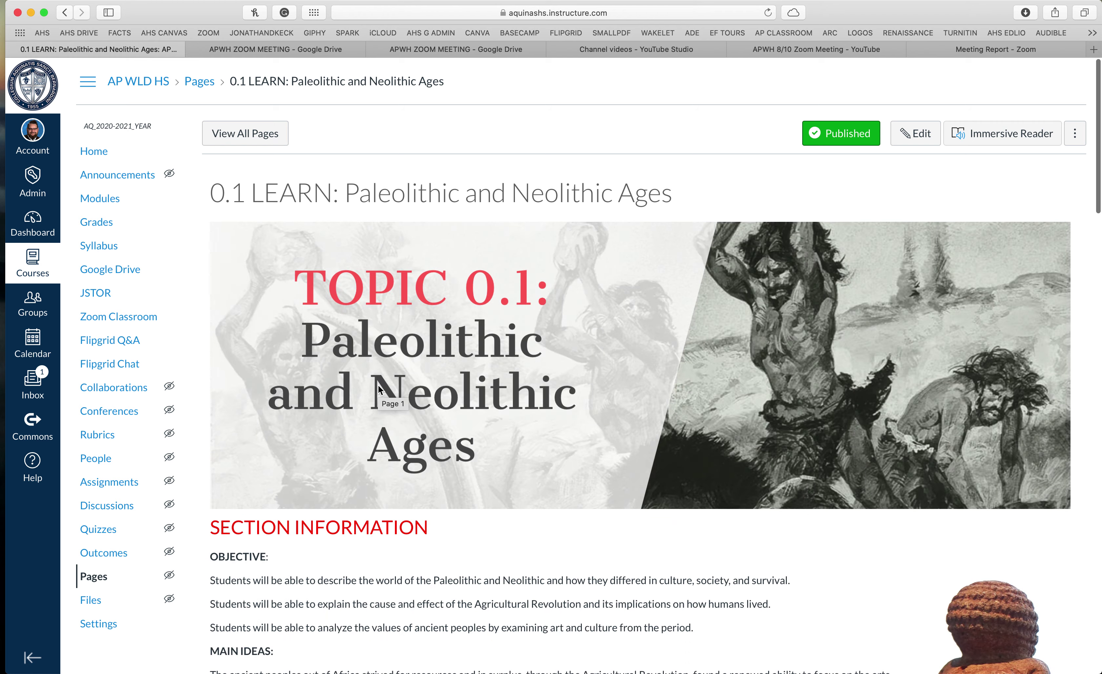
Step: Look through the 0.1 LEARN page, open it for editing and enlarge the content editing area
{"action": "scroll", "coordinate": [379, 385], "scroll_direction": "down", "scroll_amount": 15}
{"action": "scroll", "coordinate": [378, 385], "scroll_direction": "down", "scroll_amount": 5}
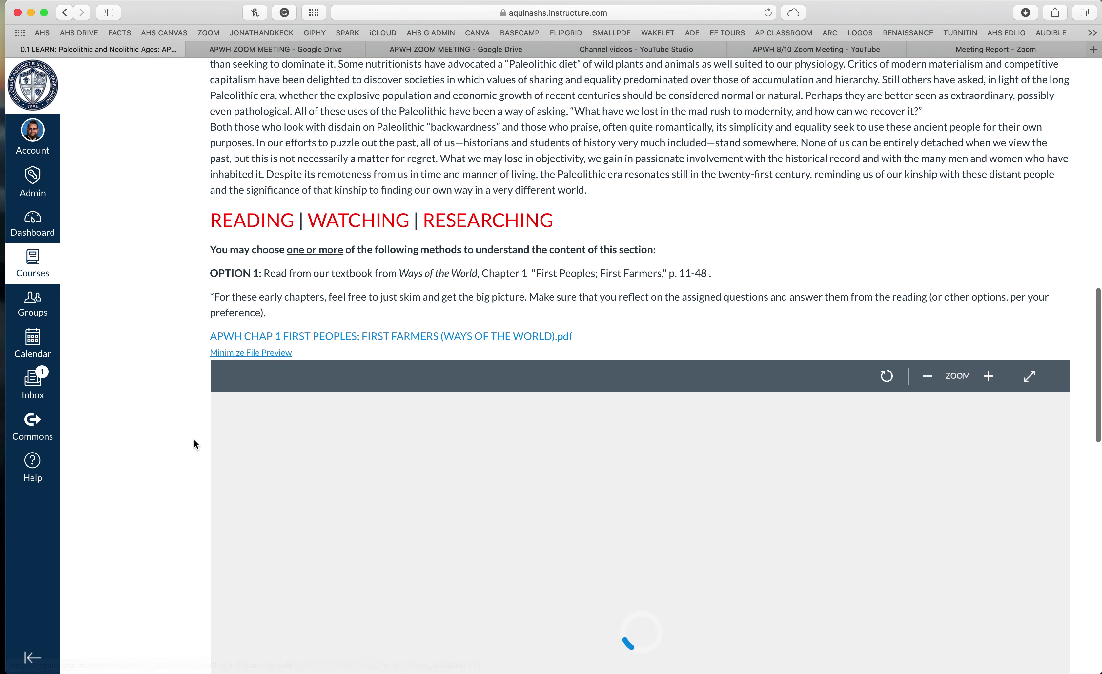
{"action": "scroll", "coordinate": [195, 443], "scroll_direction": "down", "scroll_amount": 10}
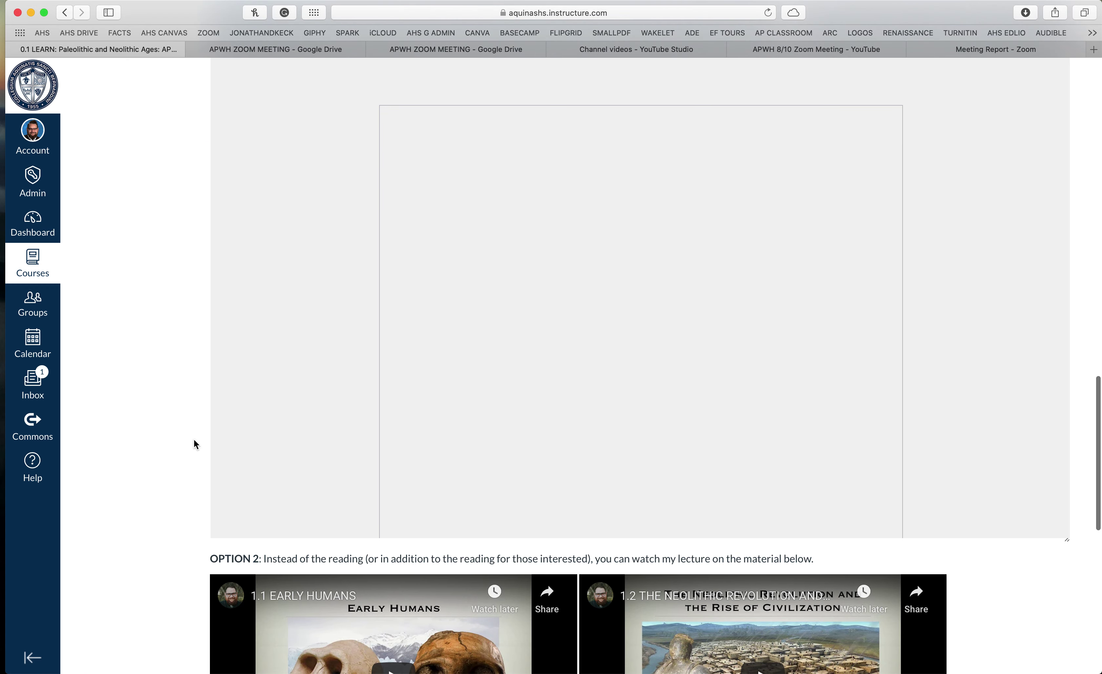
{"action": "scroll", "coordinate": [195, 443], "scroll_direction": "up", "scroll_amount": 10}
{"action": "scroll", "coordinate": [196, 443], "scroll_direction": "up", "scroll_amount": 10}
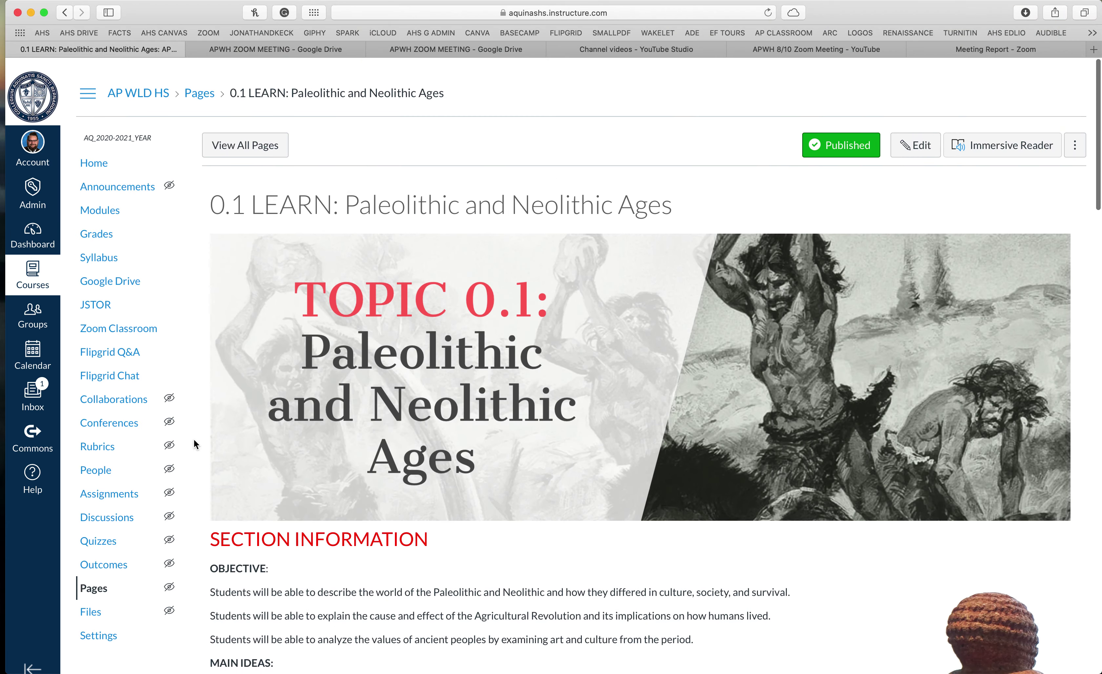
{"action": "left_click", "coordinate": [921, 134]}
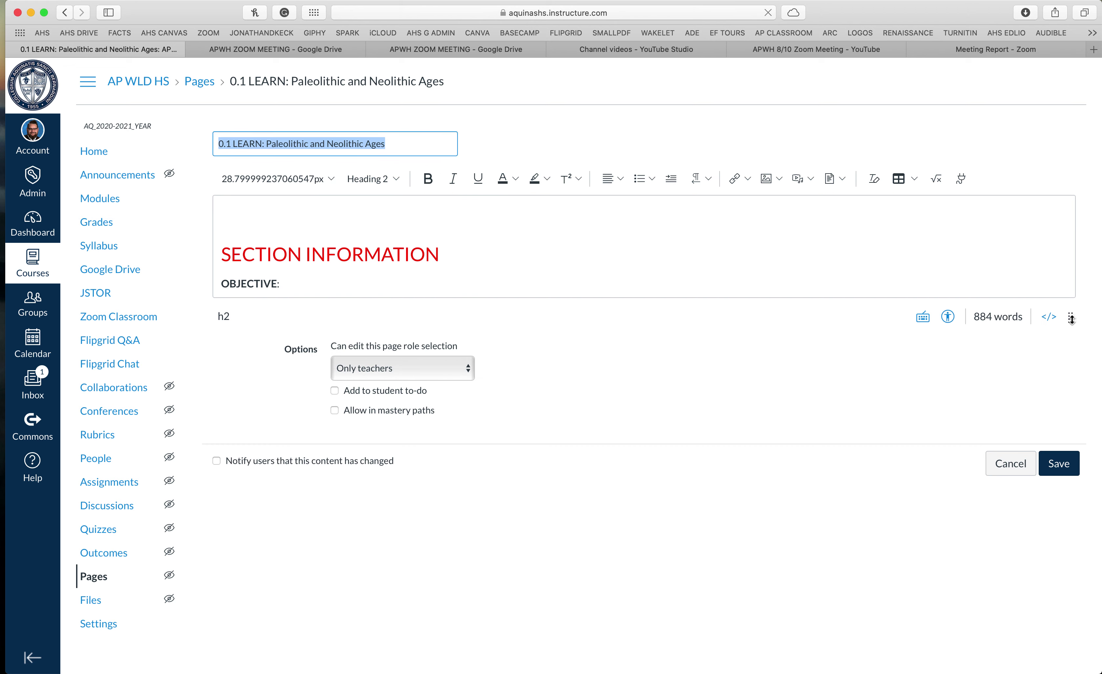
{"action": "left_click_drag", "start_coordinate": [1070, 316], "coordinate": [1070, 669]}
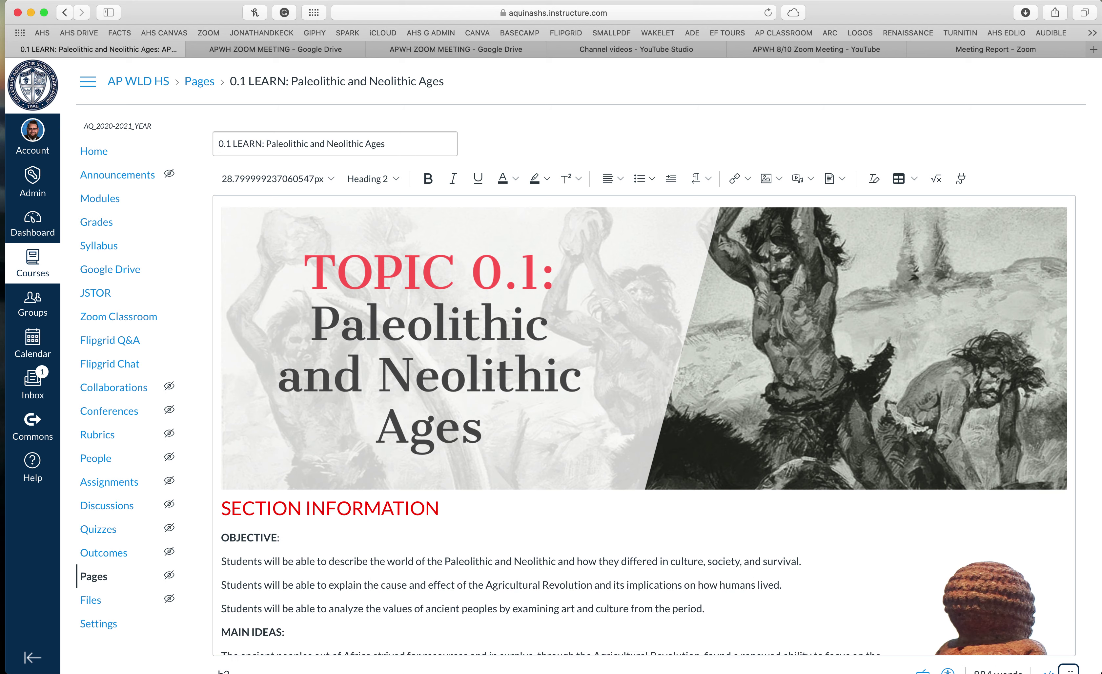
Step: Add the line "WATCH THIS ZOOM MEETING VIDEO FOR CLASS ACTIVITIES" after the INTRODUCTION text, with the placeholder "here here here" below it
{"action": "scroll", "coordinate": [898, 392], "scroll_direction": "down", "scroll_amount": 15}
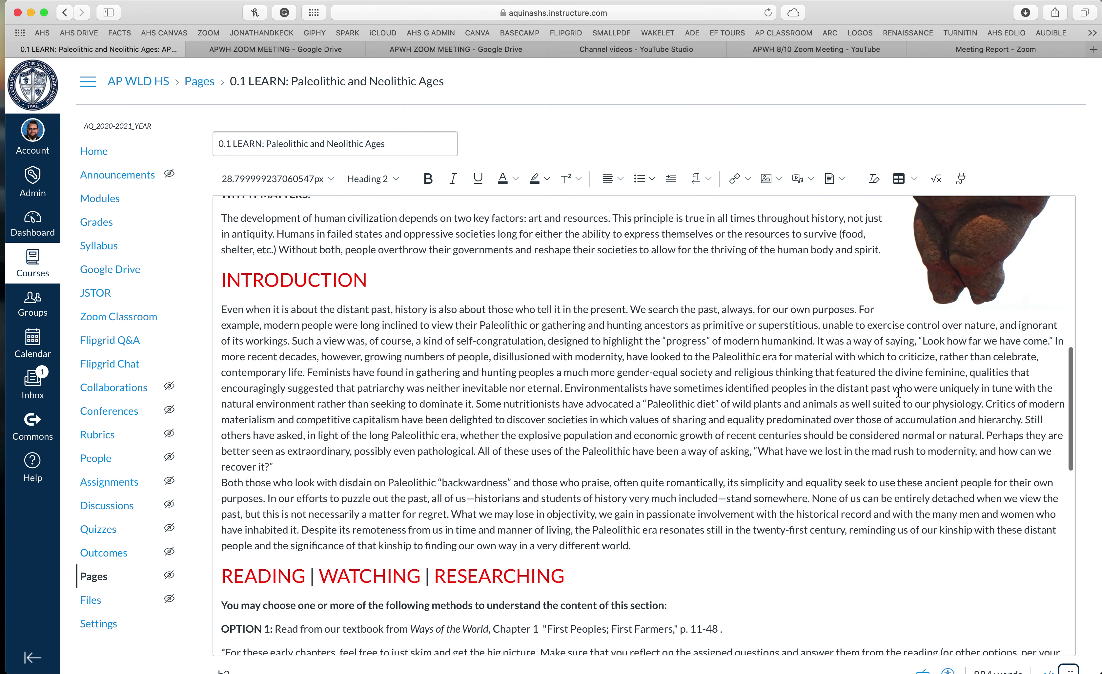
{"action": "scroll", "coordinate": [898, 392], "scroll_direction": "down", "scroll_amount": 4}
{"action": "scroll", "coordinate": [898, 392], "scroll_direction": "up", "scroll_amount": 2}
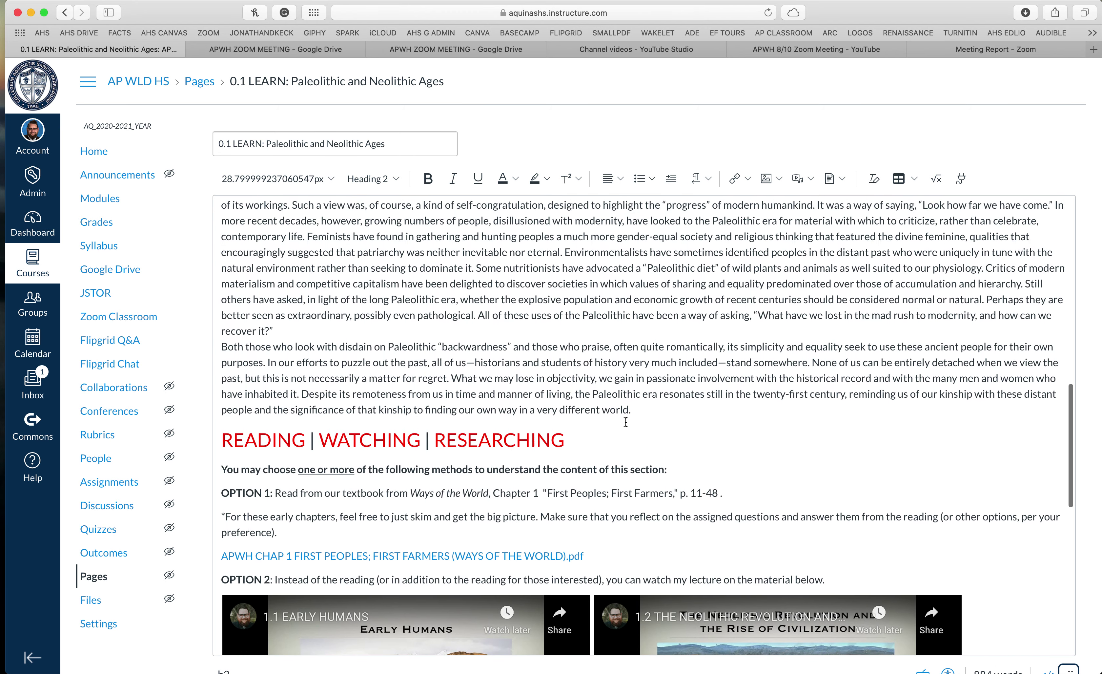
{"action": "left_click", "coordinate": [638, 411]}
{"action": "key", "text": "super+Up"}
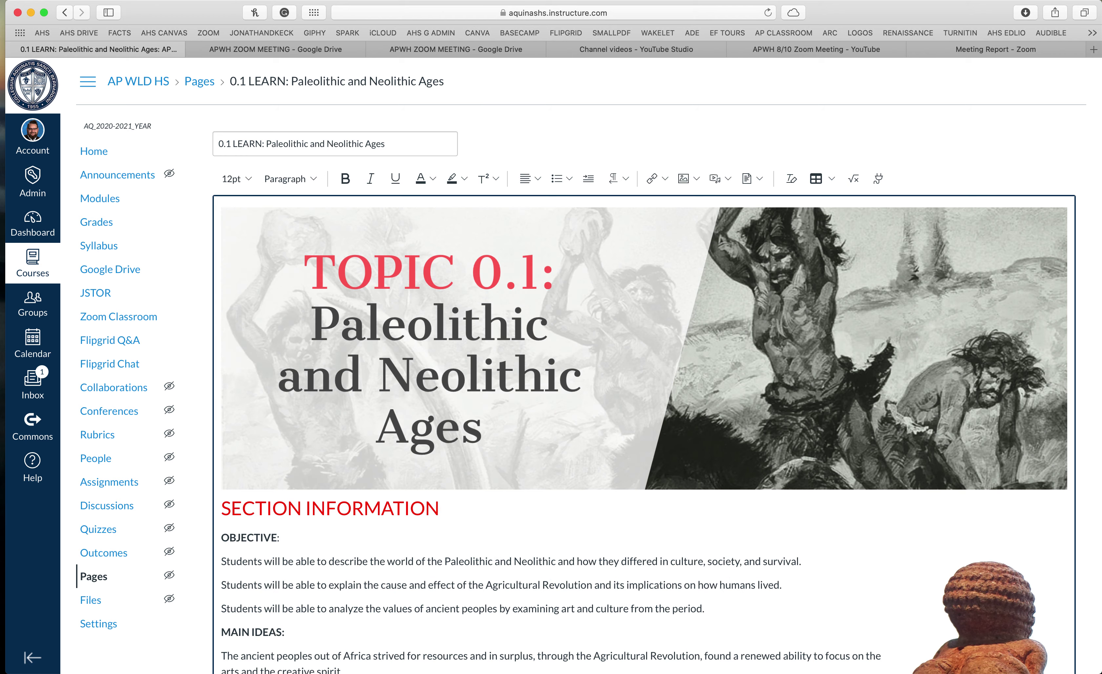
{"action": "key", "text": "Return"}
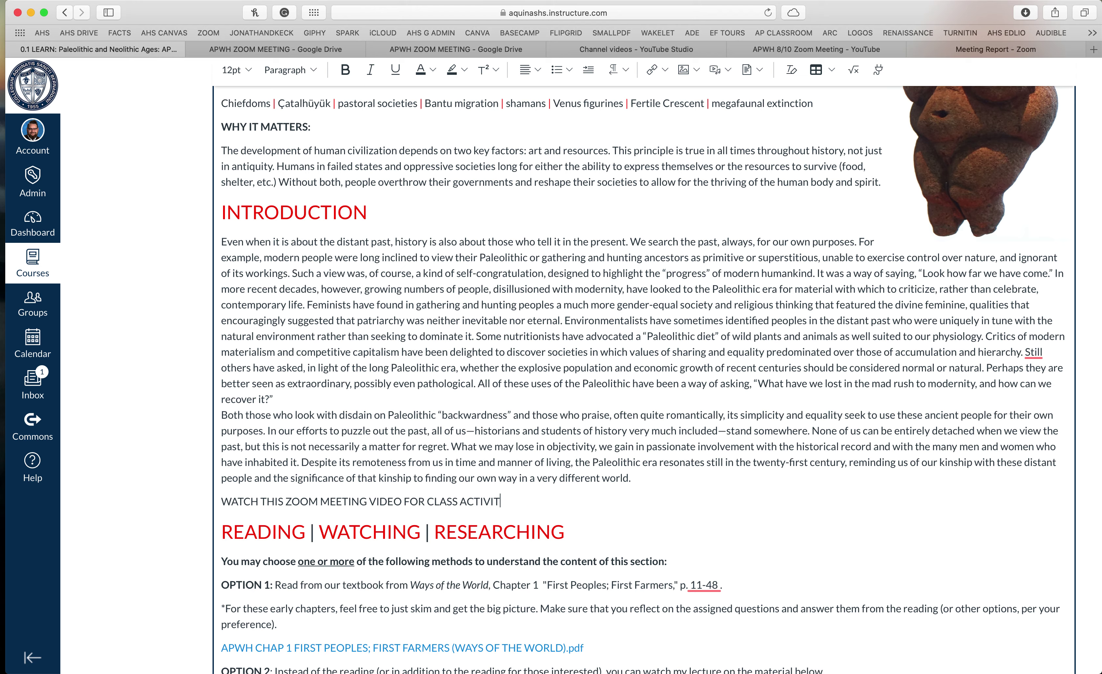
{"action": "key", "text": "Return"}
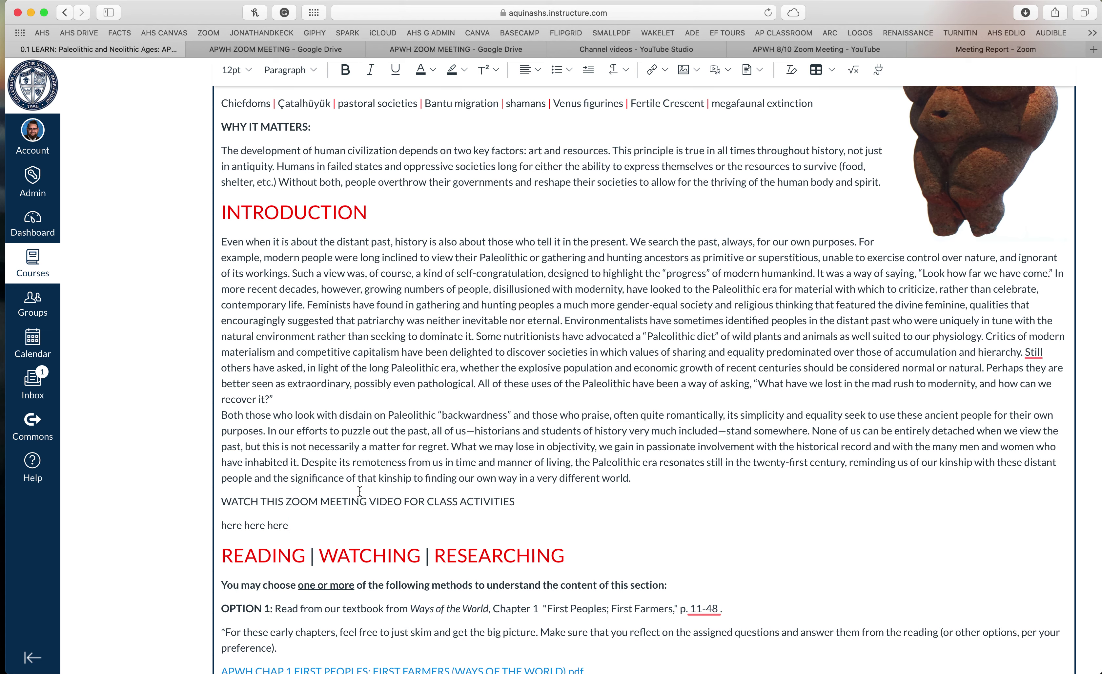
Step: Delete the placeholder text "here here here" below the Zoom meeting video line, keeping the empty line
{"action": "scroll", "coordinate": [336, 460], "scroll_direction": "down", "scroll_amount": 2}
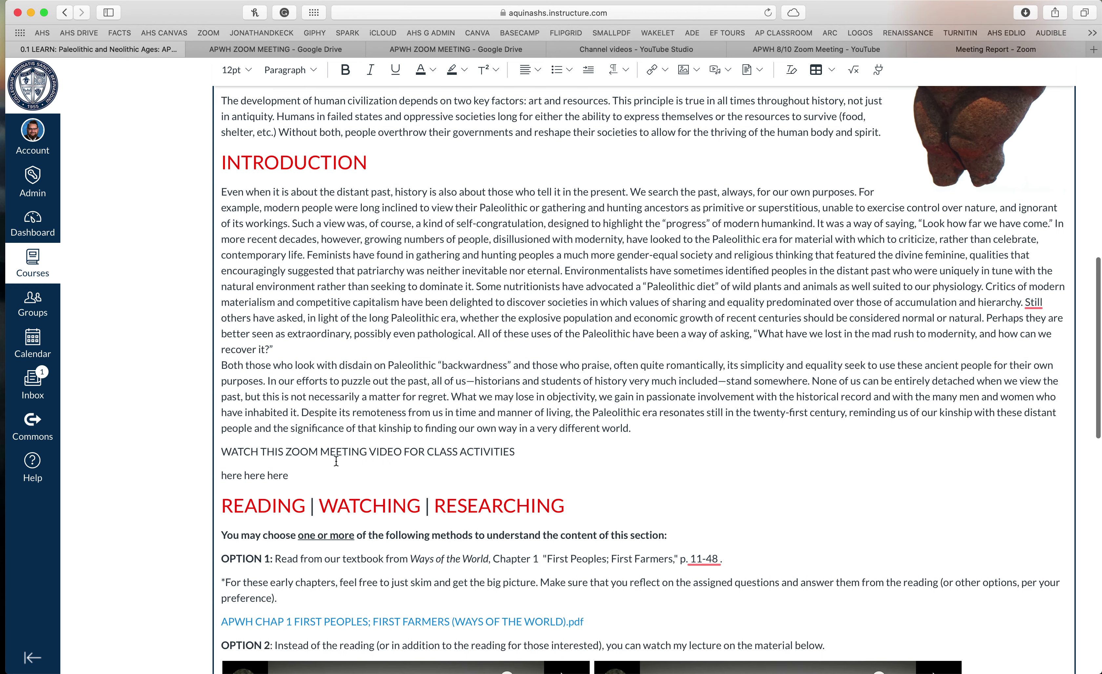
{"action": "scroll", "coordinate": [336, 460], "scroll_direction": "up", "scroll_amount": 1}
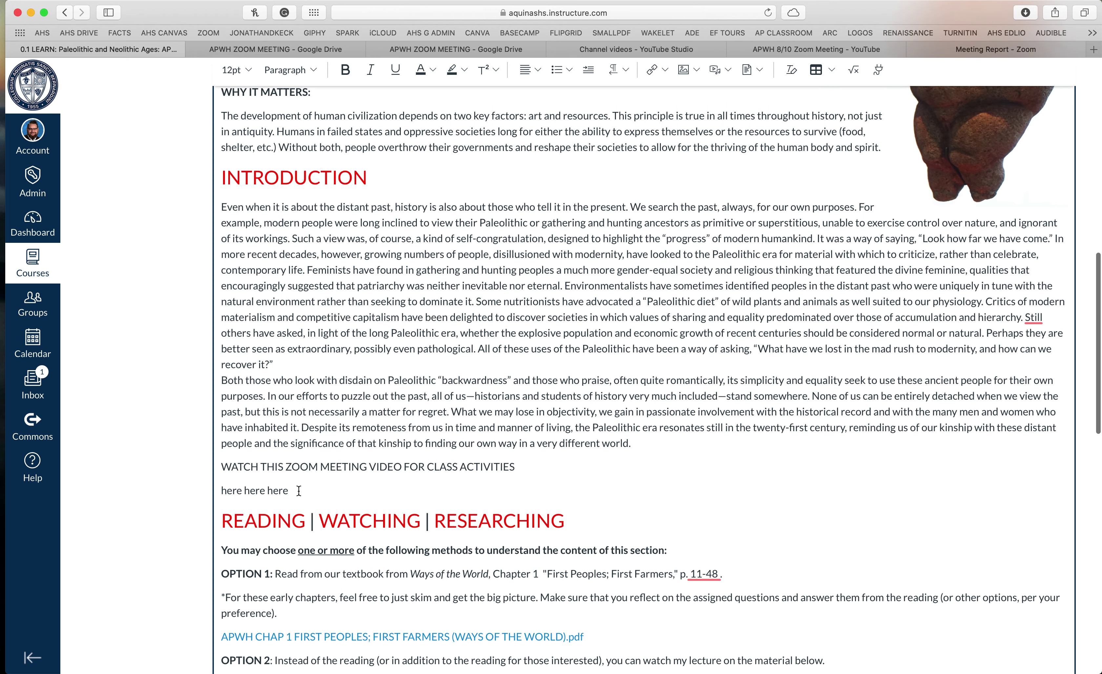
{"action": "left_click_drag", "start_coordinate": [298, 489], "coordinate": [194, 487]}
{"action": "key", "text": "BackSpace"}
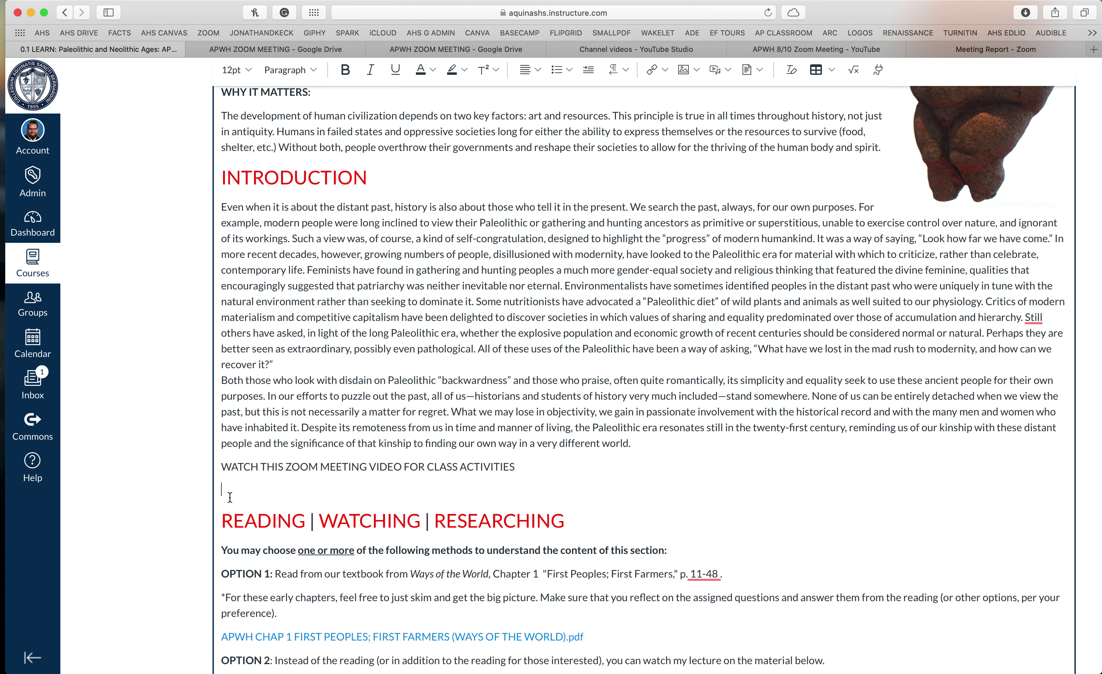
Step: Switch to YouTube Studio and copy the shareable link of the APWH 8/10 Zoom Meeting video
{"action": "left_click", "coordinate": [677, 54]}
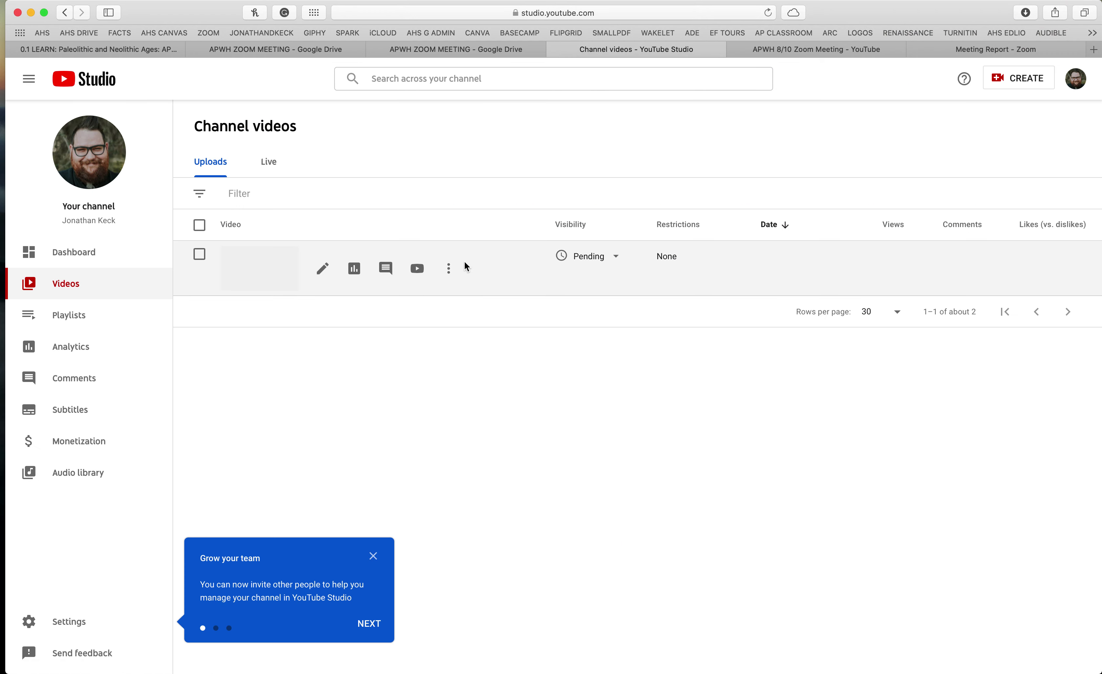
{"action": "left_click", "coordinate": [448, 267]}
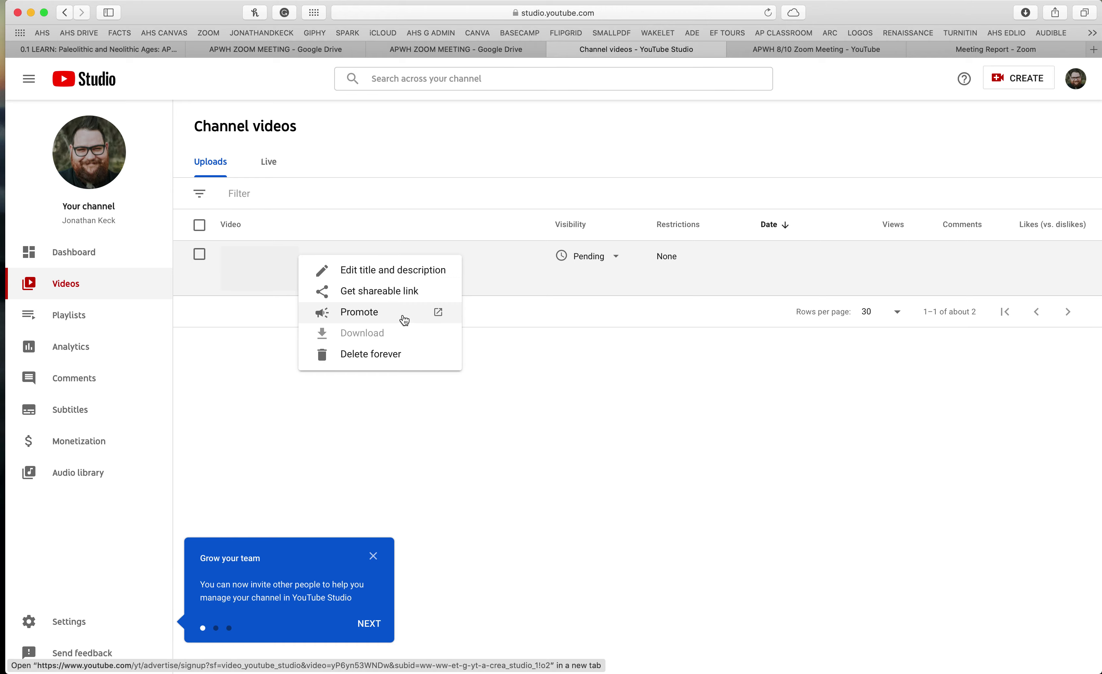
{"action": "left_click", "coordinate": [384, 293]}
Step: Return to the Canvas page and paste the copied YouTube link below the Zoom meeting video line as an embedded video
{"action": "left_click", "coordinate": [148, 48]}
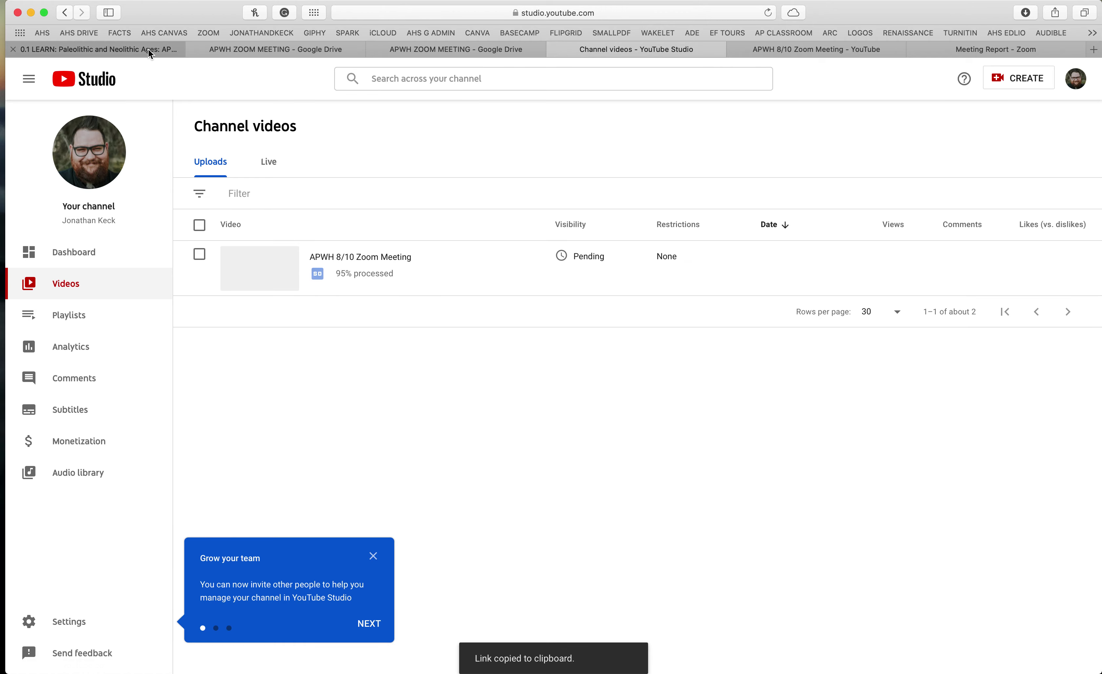
{"action": "key", "text": "super+v"}
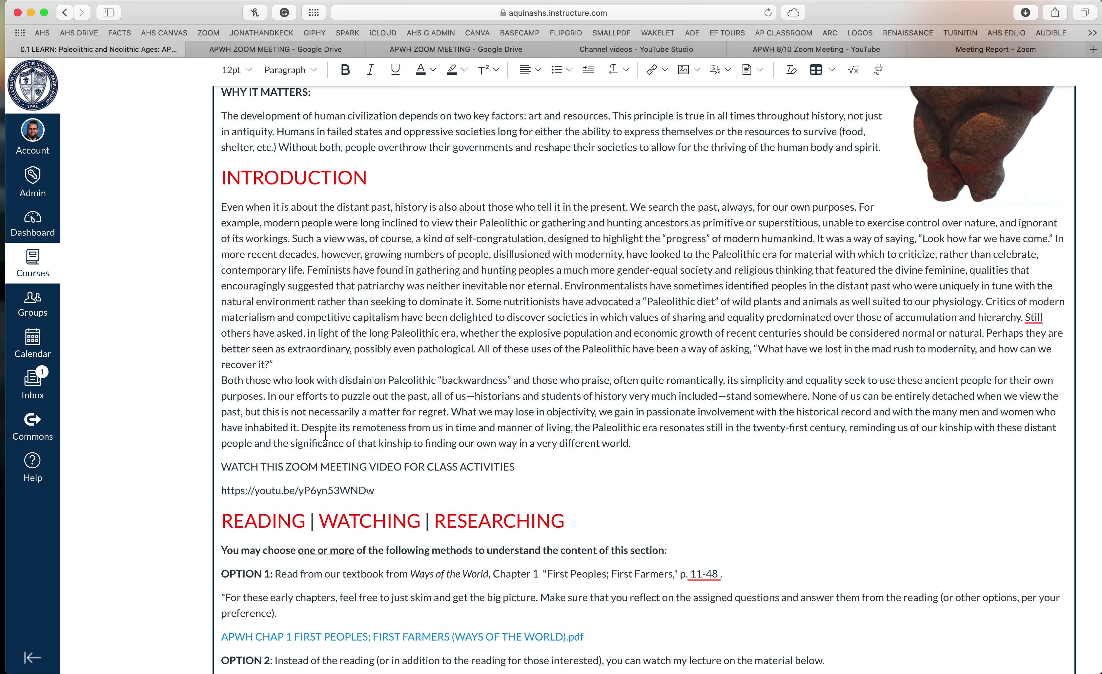
{"action": "key", "text": "Return"}
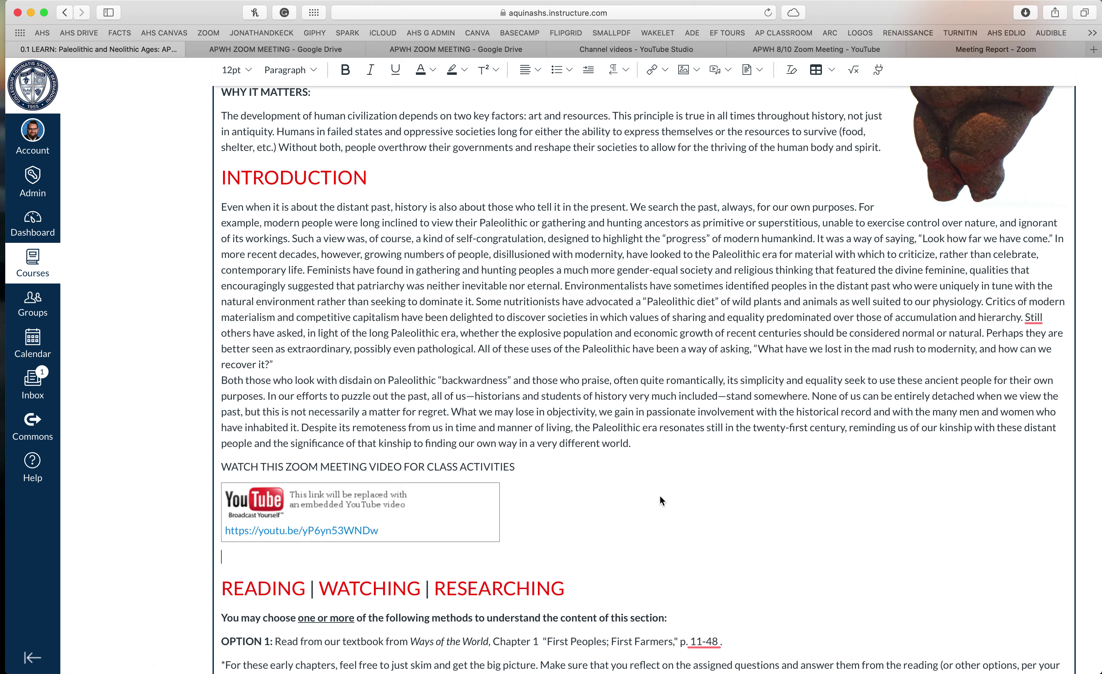
Step: Save the page and go to the published Zoom meeting video link below the INTRODUCTION text
{"action": "scroll", "coordinate": [633, 502], "scroll_direction": "down", "scroll_amount": 15}
{"action": "left_click", "coordinate": [1061, 639]}
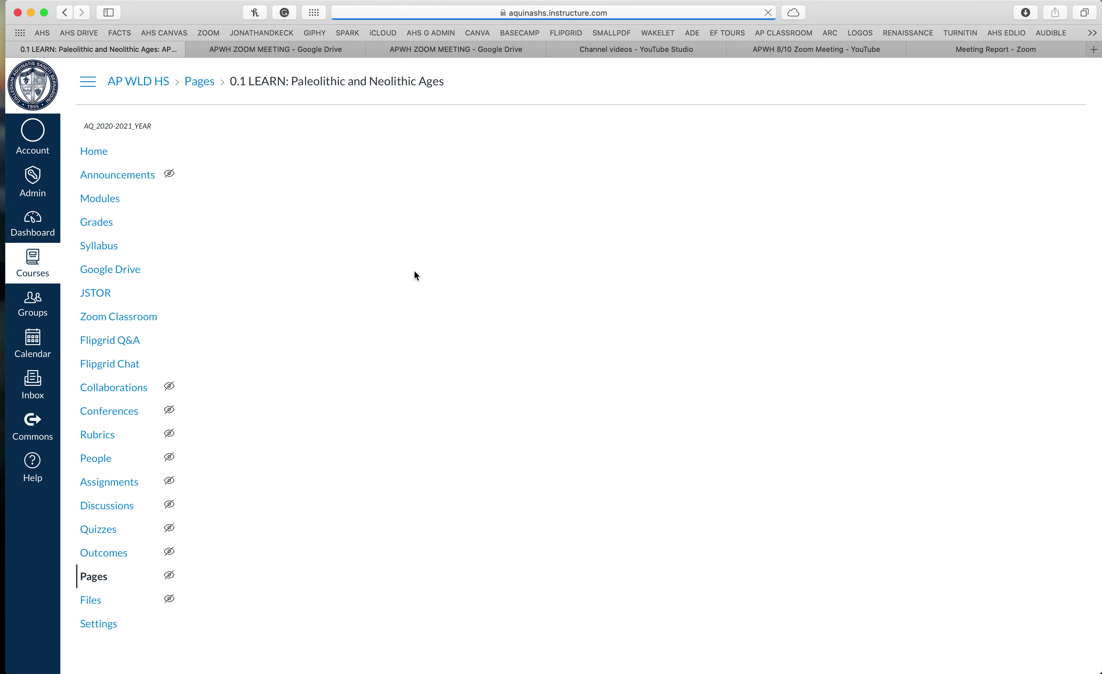
{"action": "scroll", "coordinate": [442, 358], "scroll_direction": "down", "scroll_amount": 10}
{"action": "scroll", "coordinate": [442, 365], "scroll_direction": "down", "scroll_amount": 5}
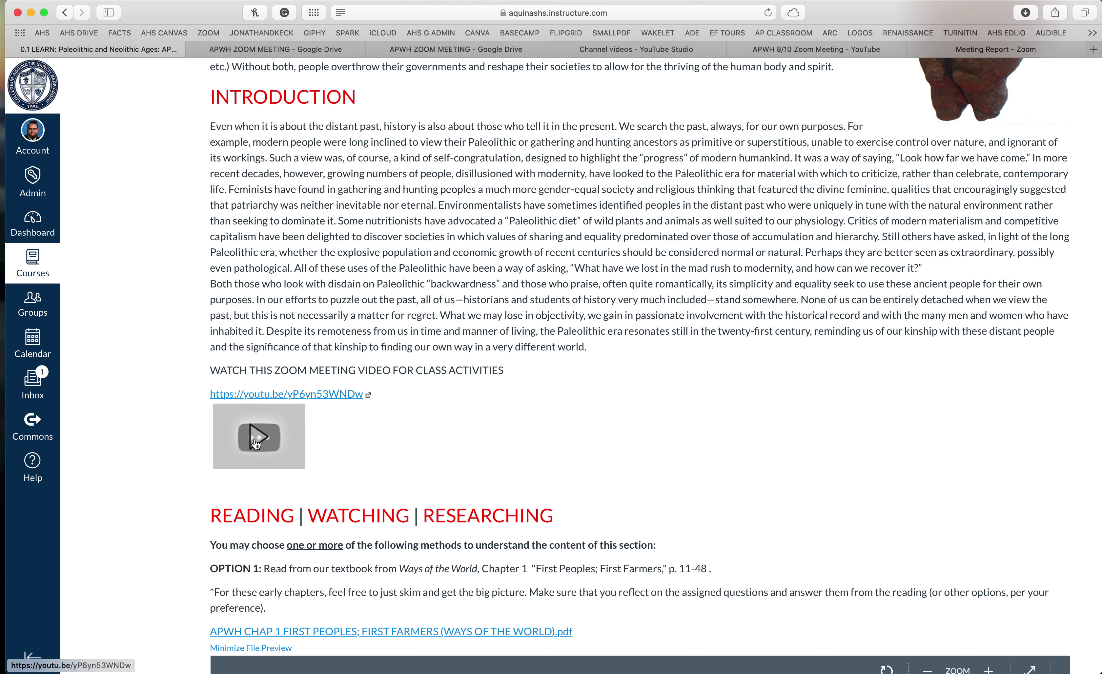
Step: Review the saved page, including the Zoom meeting video thumbnail and the reading options below it
{"action": "key", "text": "super"}
{"action": "scroll", "coordinate": [389, 402], "scroll_direction": "down", "scroll_amount": 10}
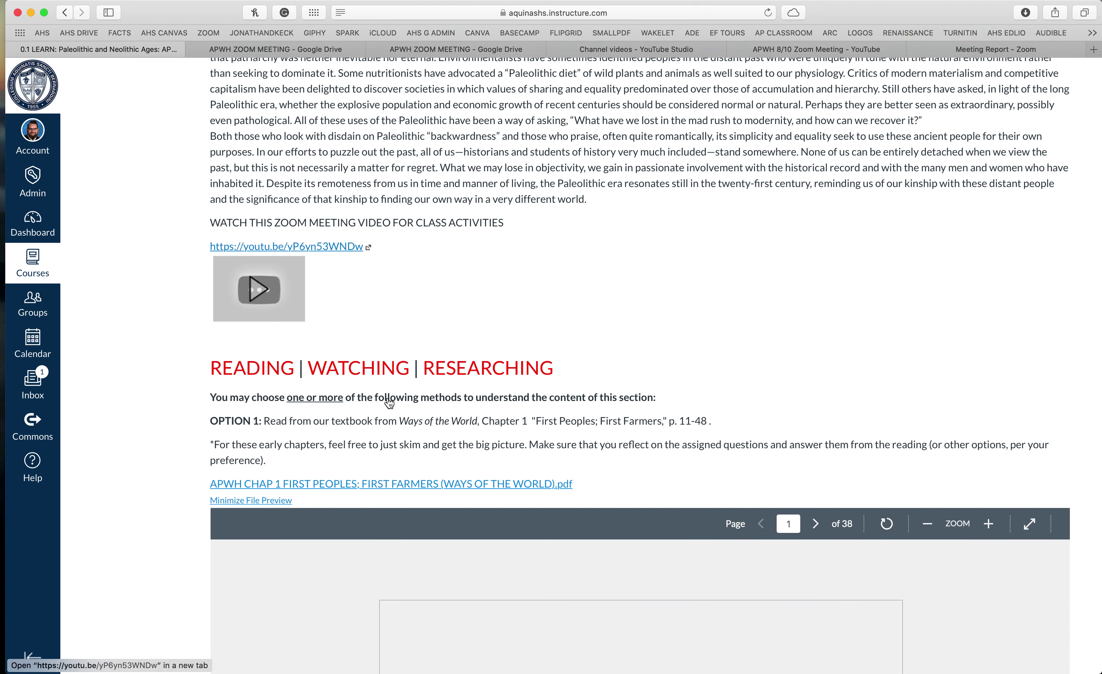
{"action": "scroll", "coordinate": [388, 401], "scroll_direction": "up", "scroll_amount": 15}
{"action": "scroll", "coordinate": [388, 396], "scroll_direction": "down", "scroll_amount": 15}
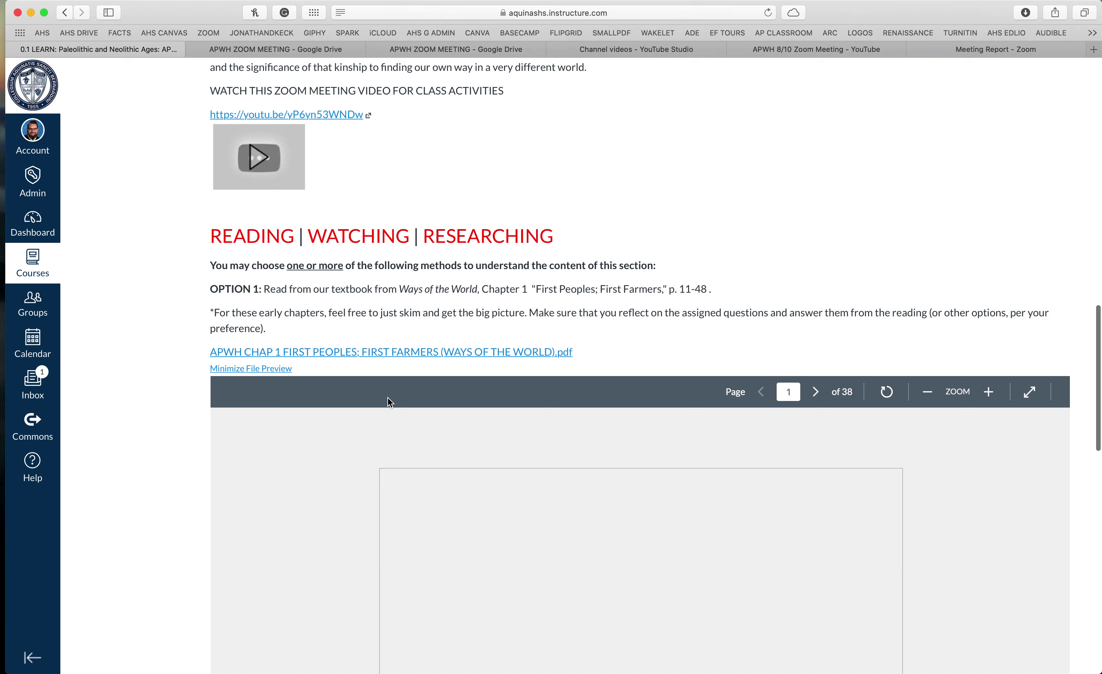
{"action": "scroll", "coordinate": [387, 397], "scroll_direction": "down", "scroll_amount": 5}
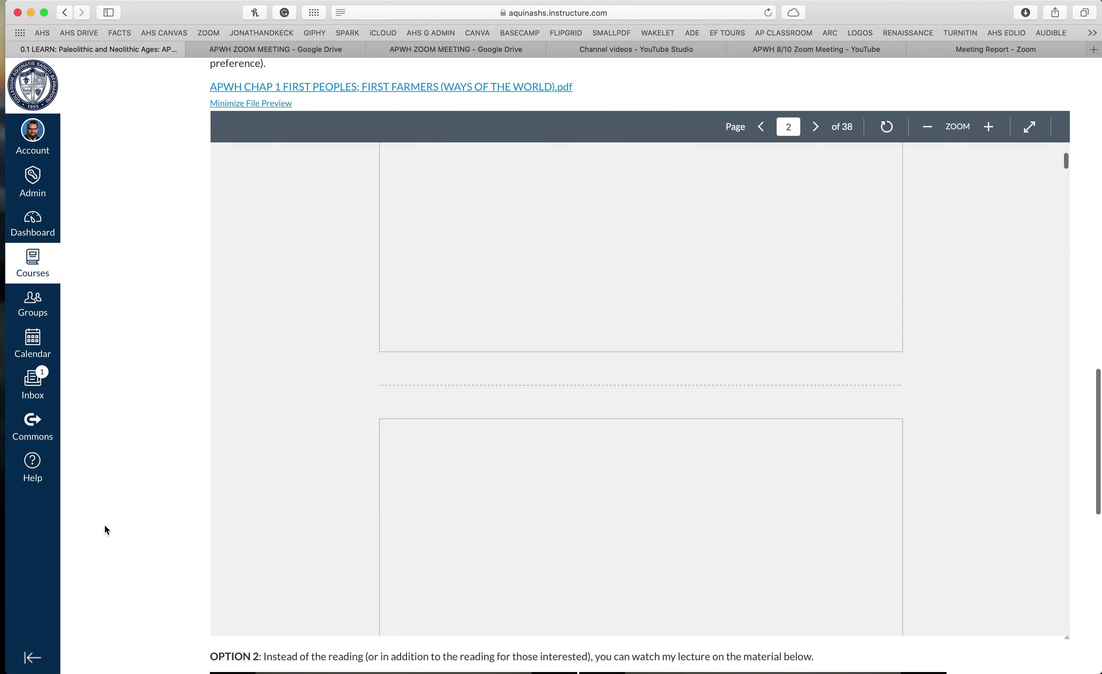
{"action": "scroll", "coordinate": [103, 526], "scroll_direction": "down", "scroll_amount": 10}
{"action": "scroll", "coordinate": [104, 526], "scroll_direction": "up", "scroll_amount": 10}
{"action": "scroll", "coordinate": [590, 471], "scroll_direction": "up", "scroll_amount": 20}
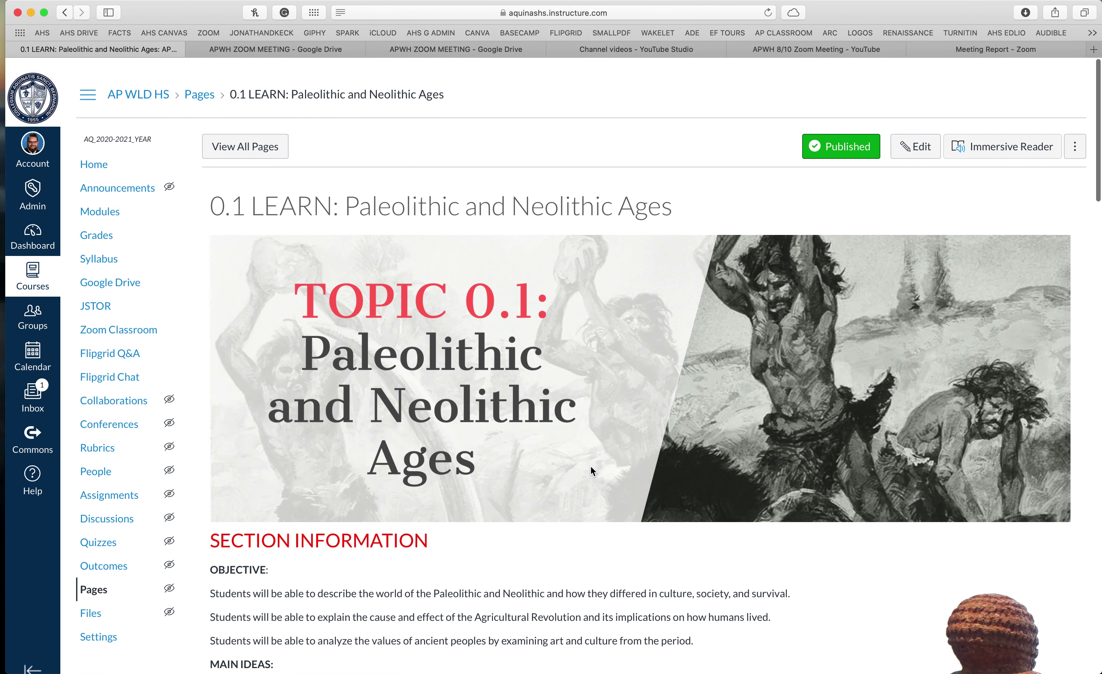
Step: Reopen the 0.1 LEARN: Paleolithic and Neolithic Ages page for editing and enlarge the content editing area
{"action": "left_click", "coordinate": [916, 133]}
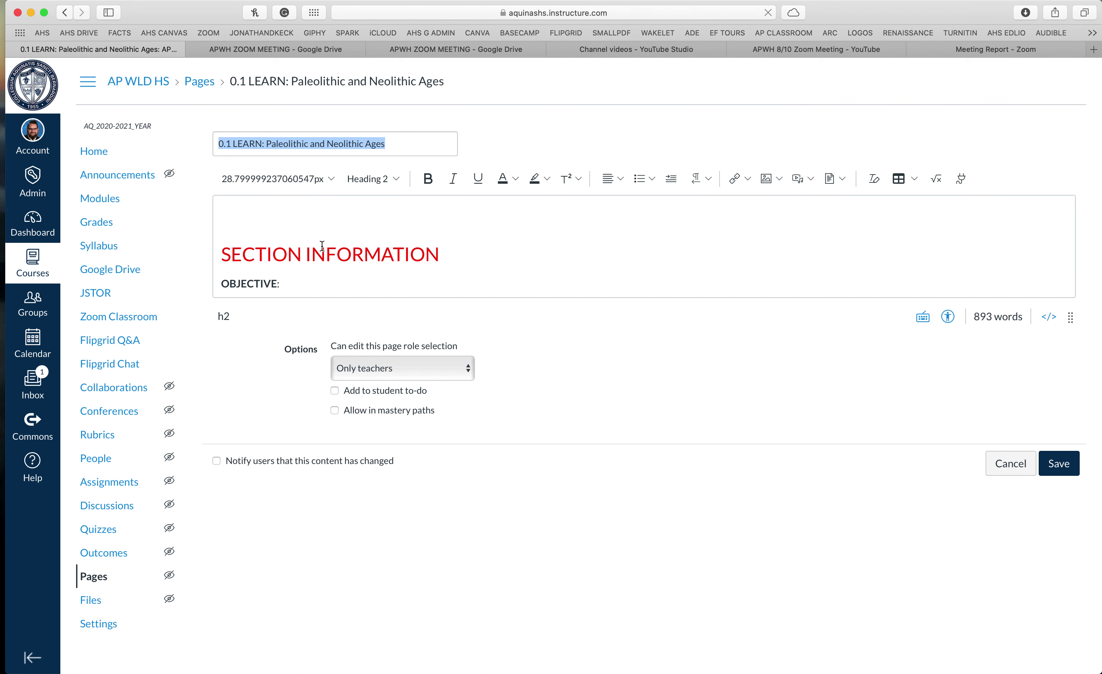
{"action": "left_click_drag", "start_coordinate": [1074, 316], "coordinate": [1069, 669]}
{"action": "scroll", "coordinate": [788, 428], "scroll_direction": "down", "scroll_amount": 2}
{"action": "scroll", "coordinate": [788, 428], "scroll_direction": "down", "scroll_amount": 15}
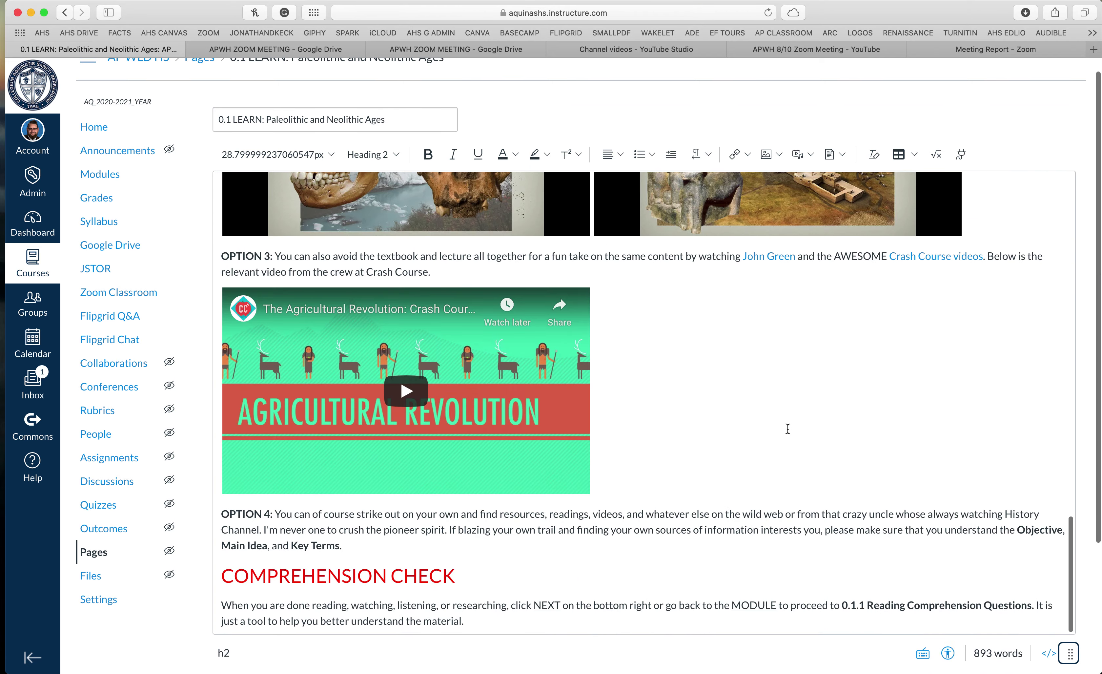
Step: Inspect the page's raw HTML code and return to the visual editor
{"action": "left_click", "coordinate": [472, 462]}
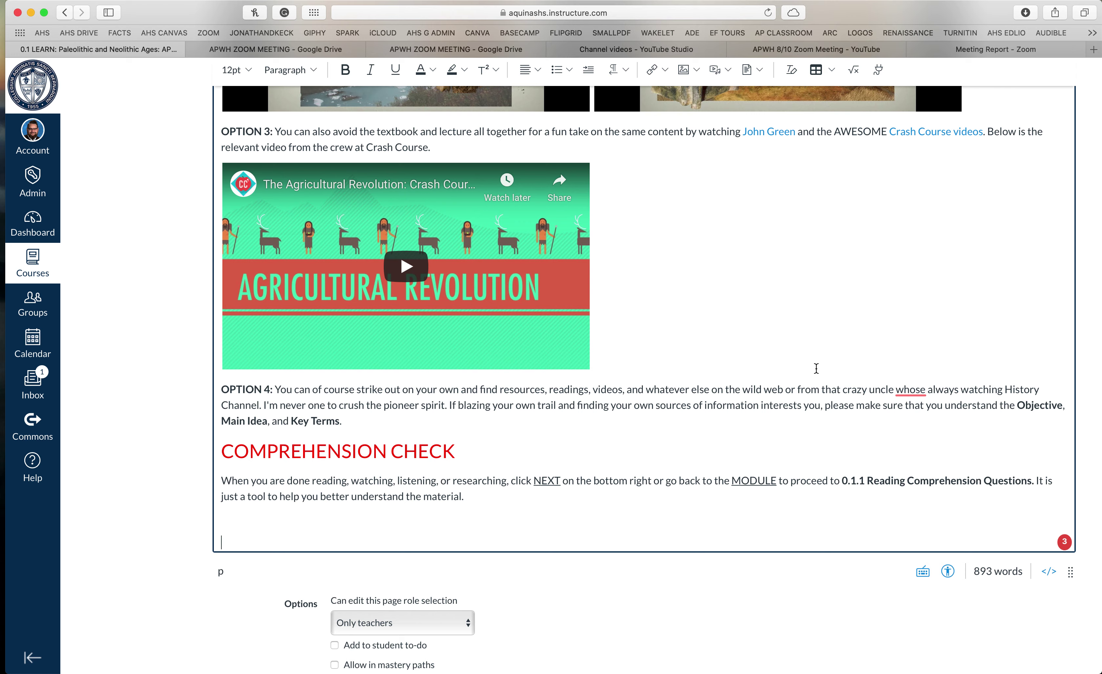
{"action": "scroll", "coordinate": [1051, 573], "scroll_direction": "up", "scroll_amount": 10}
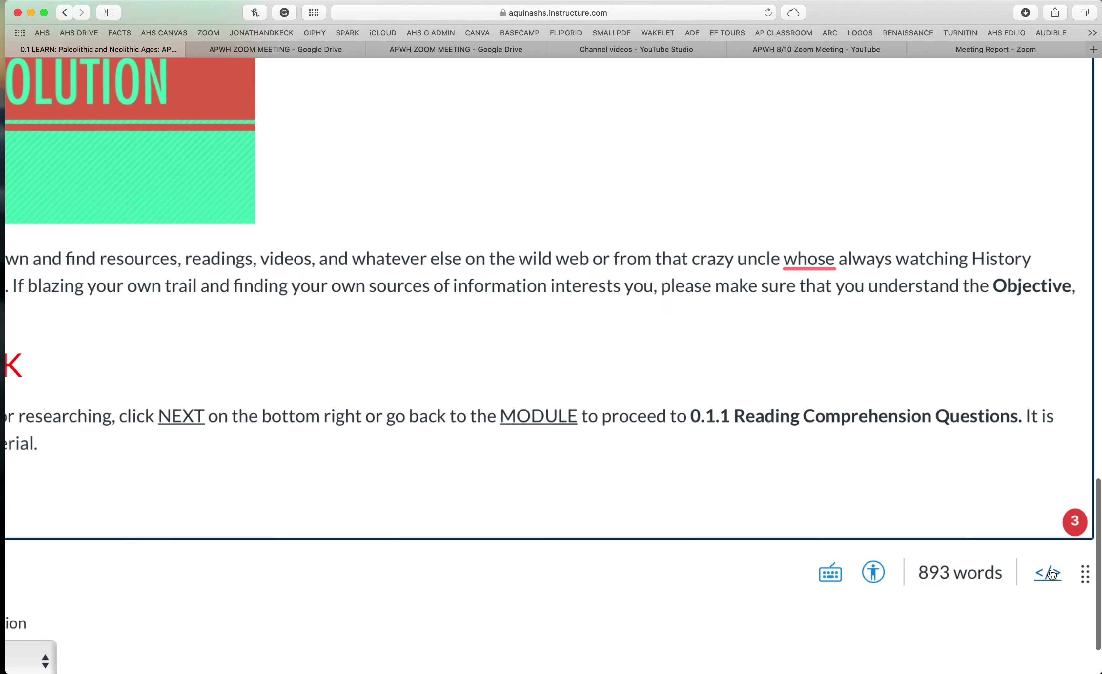
{"action": "scroll", "coordinate": [965, 586], "scroll_direction": "right", "scroll_amount": 2}
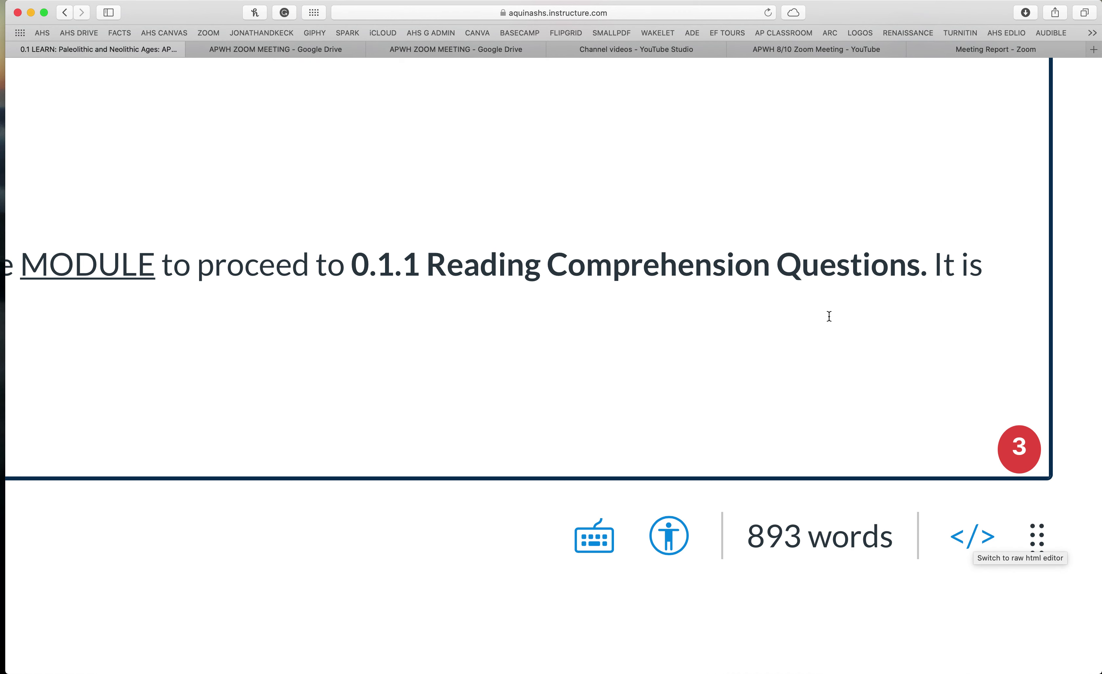
{"action": "left_click", "coordinate": [969, 539]}
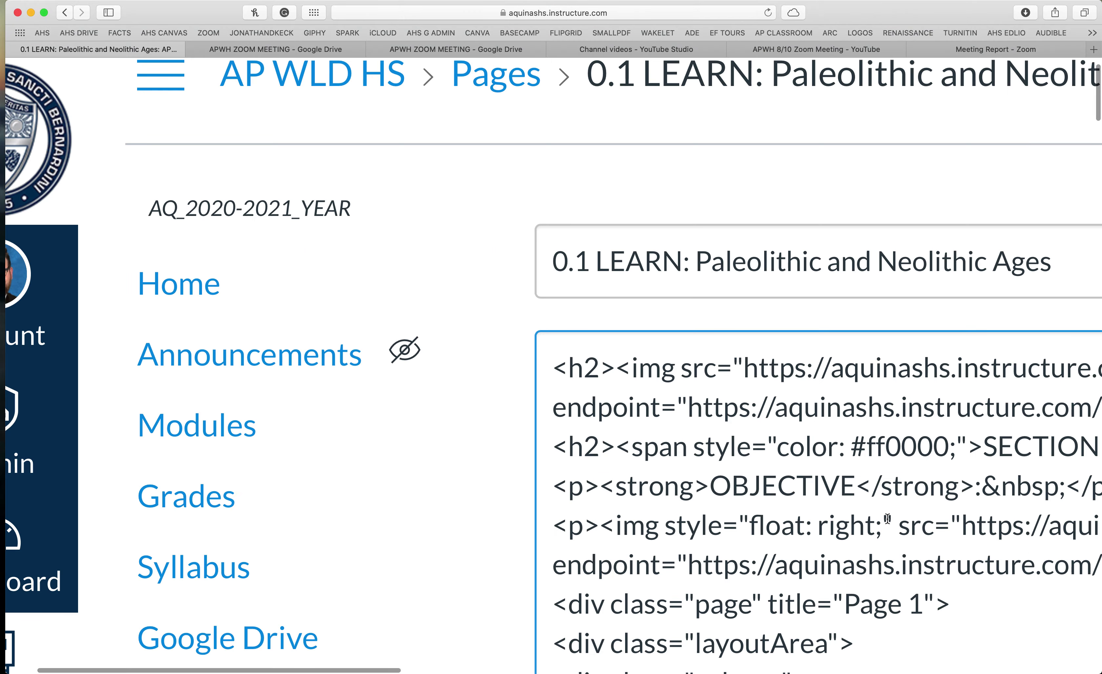
{"action": "scroll", "coordinate": [969, 538], "scroll_direction": "down", "scroll_amount": 5}
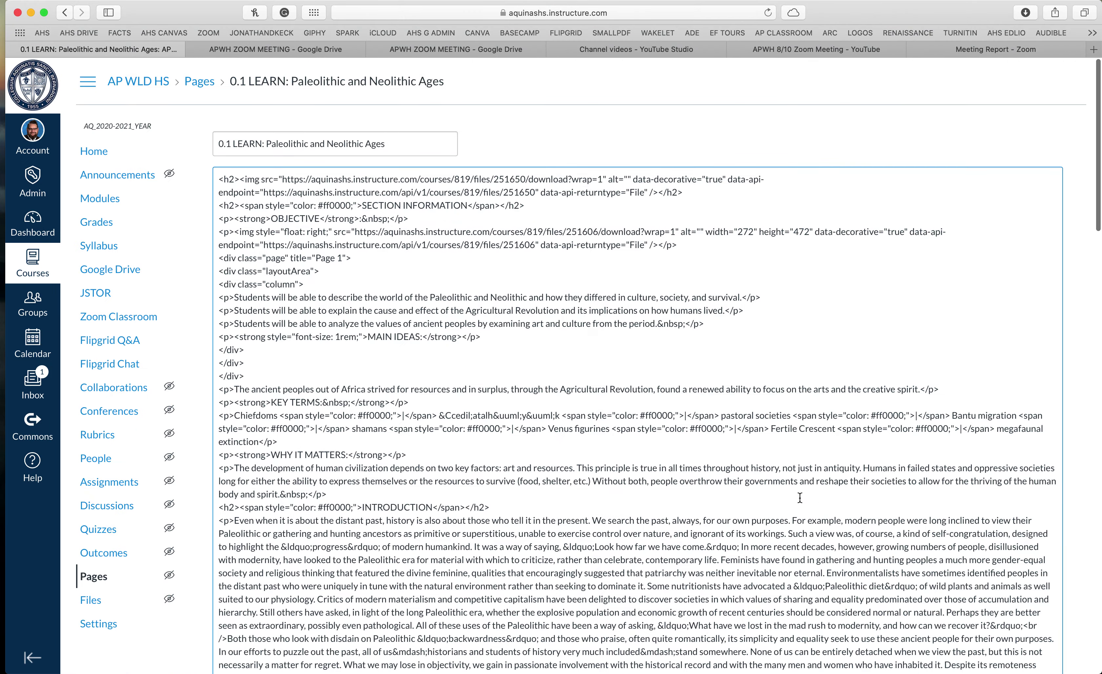
{"action": "scroll", "coordinate": [660, 458], "scroll_direction": "down", "scroll_amount": 3}
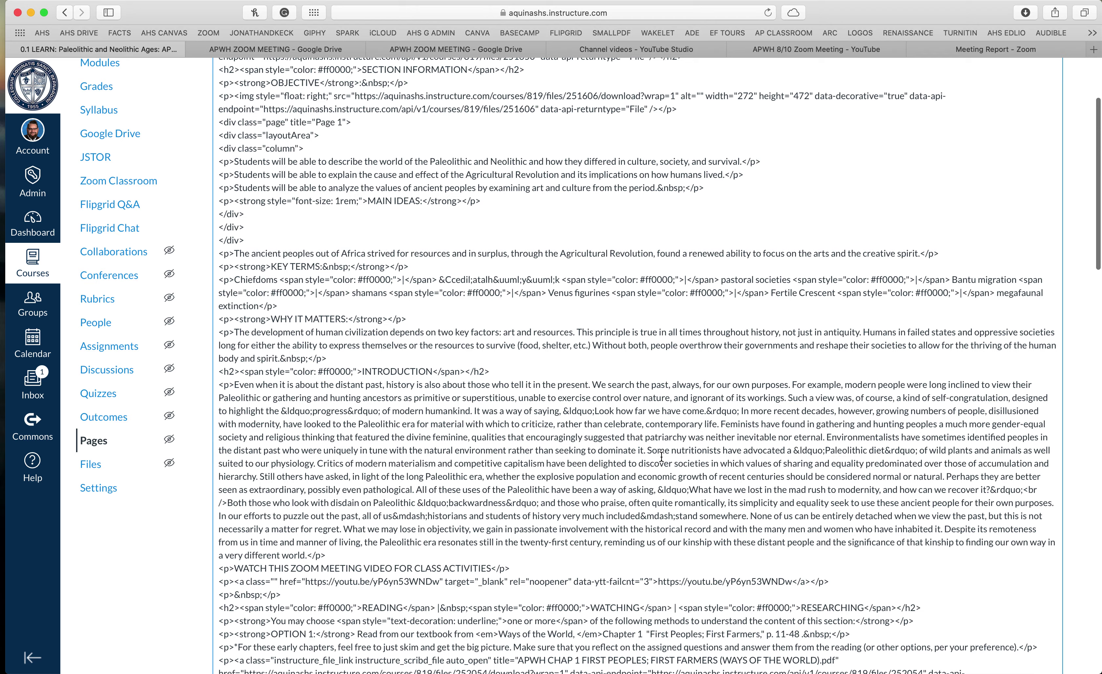
{"action": "scroll", "coordinate": [661, 456], "scroll_direction": "down", "scroll_amount": 10}
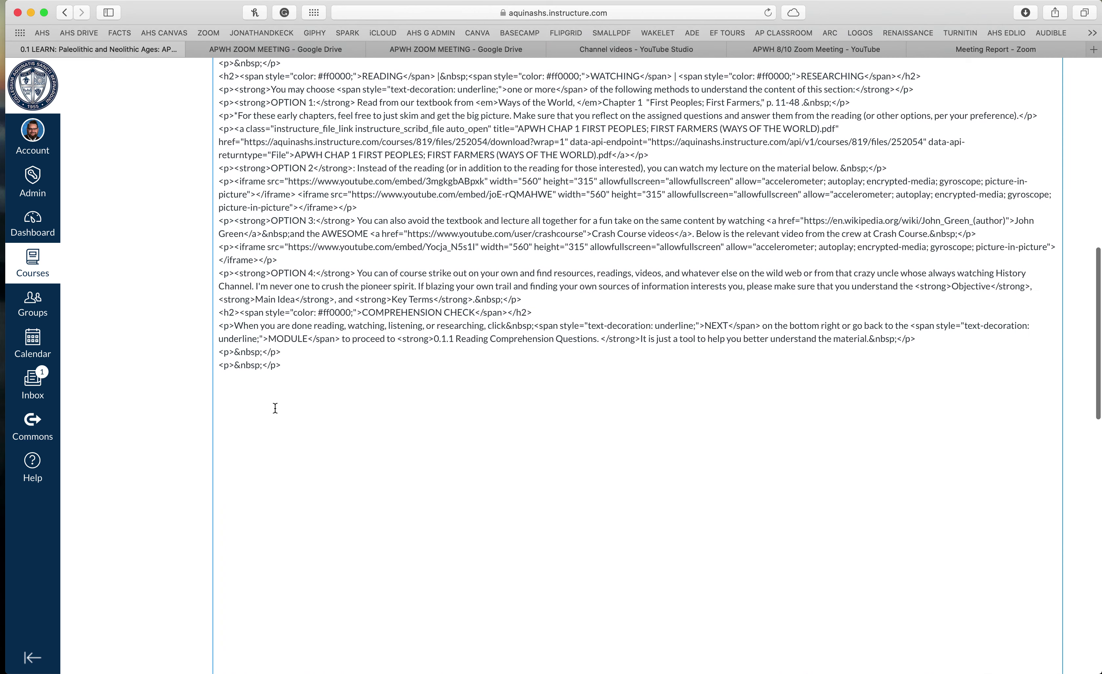
{"action": "scroll", "coordinate": [291, 389], "scroll_direction": "down", "scroll_amount": 10}
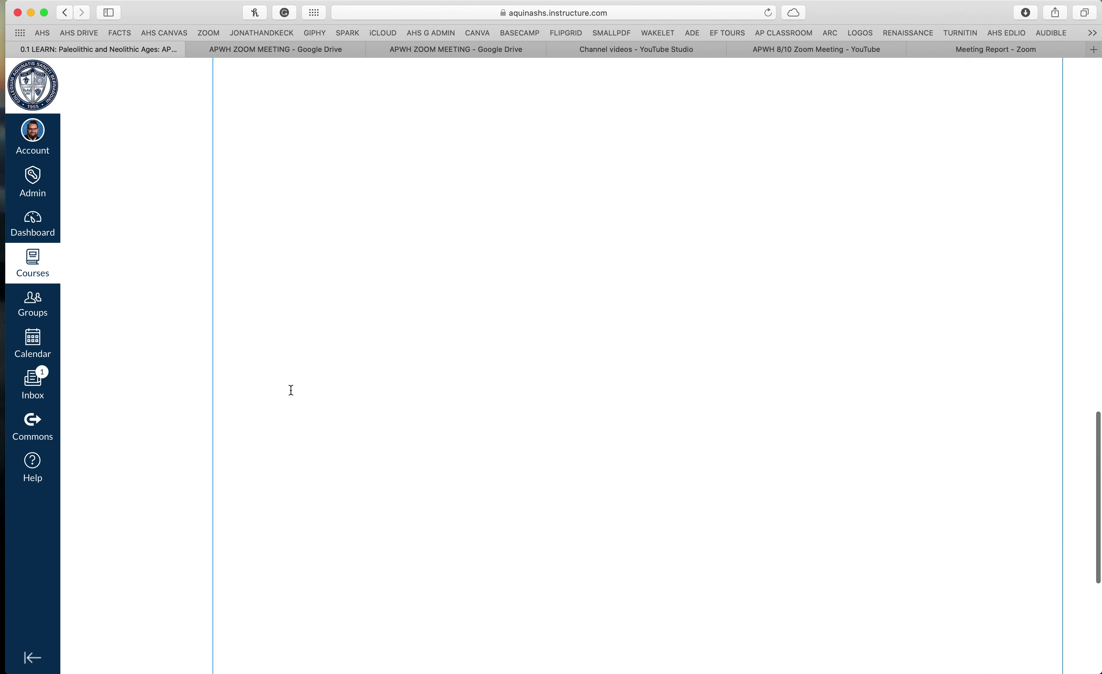
{"action": "scroll", "coordinate": [291, 389], "scroll_direction": "down", "scroll_amount": 2}
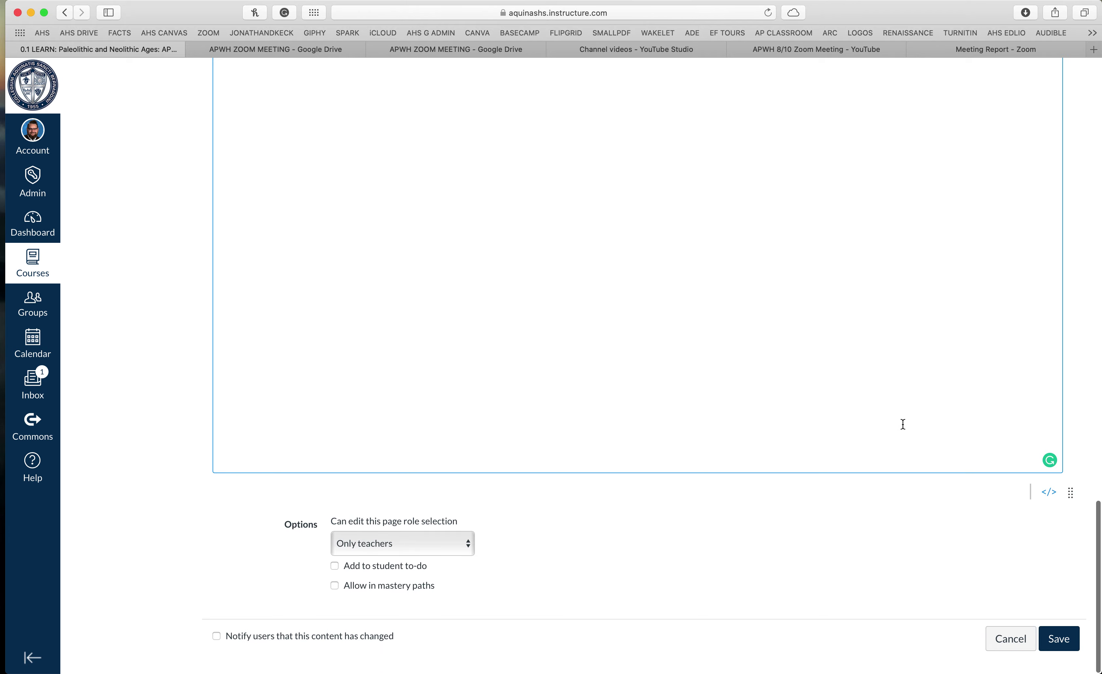
{"action": "left_click", "coordinate": [1048, 493]}
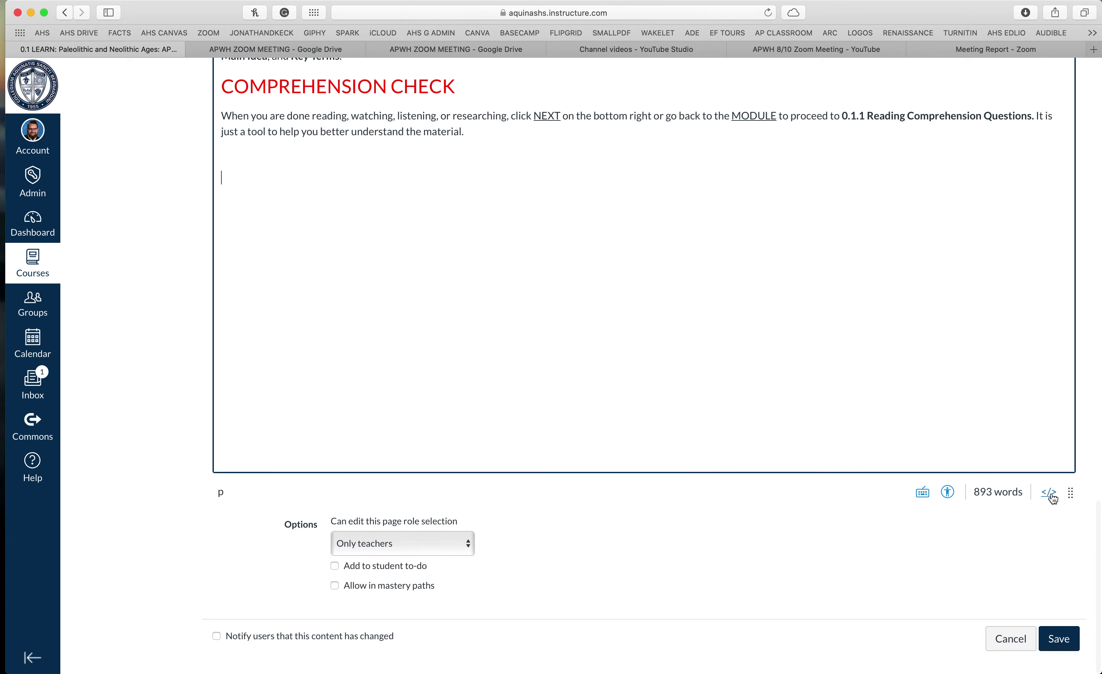
Step: Delete the "WATCH THIS ZOOM MEETING VIDEO FOR CLASS ACTIVITIES" line and the YouTube link below it
{"action": "scroll", "coordinate": [853, 364], "scroll_direction": "up", "scroll_amount": 15}
{"action": "scroll", "coordinate": [853, 362], "scroll_direction": "up", "scroll_amount": 7}
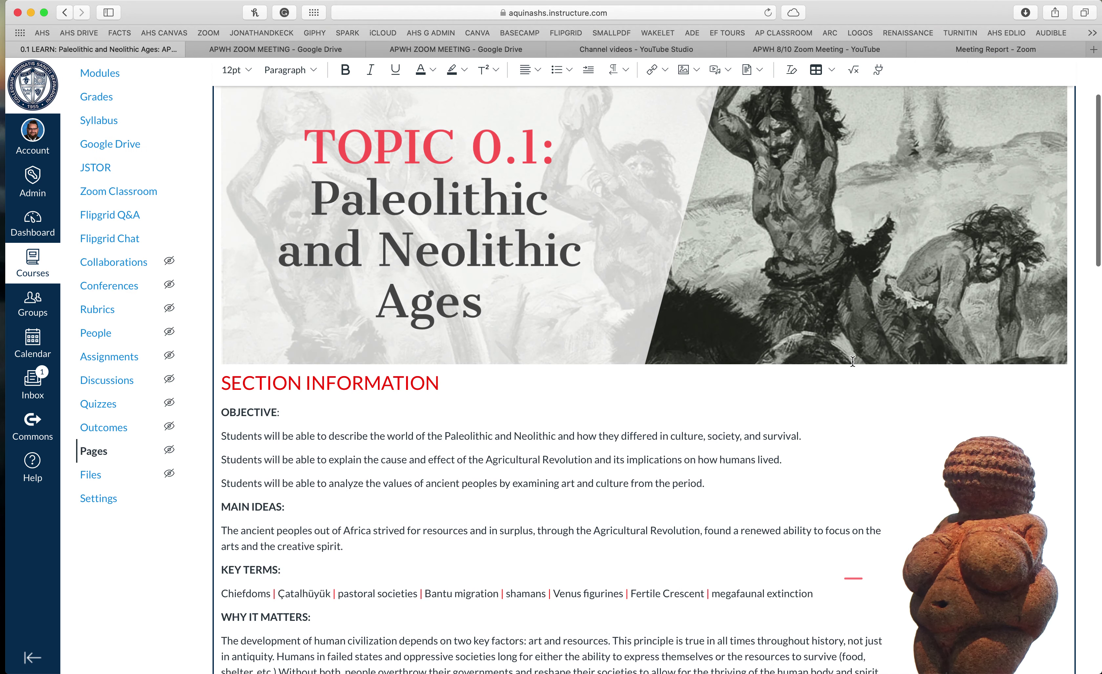
{"action": "scroll", "coordinate": [851, 362], "scroll_direction": "down", "scroll_amount": 15}
{"action": "left_click", "coordinate": [522, 349]}
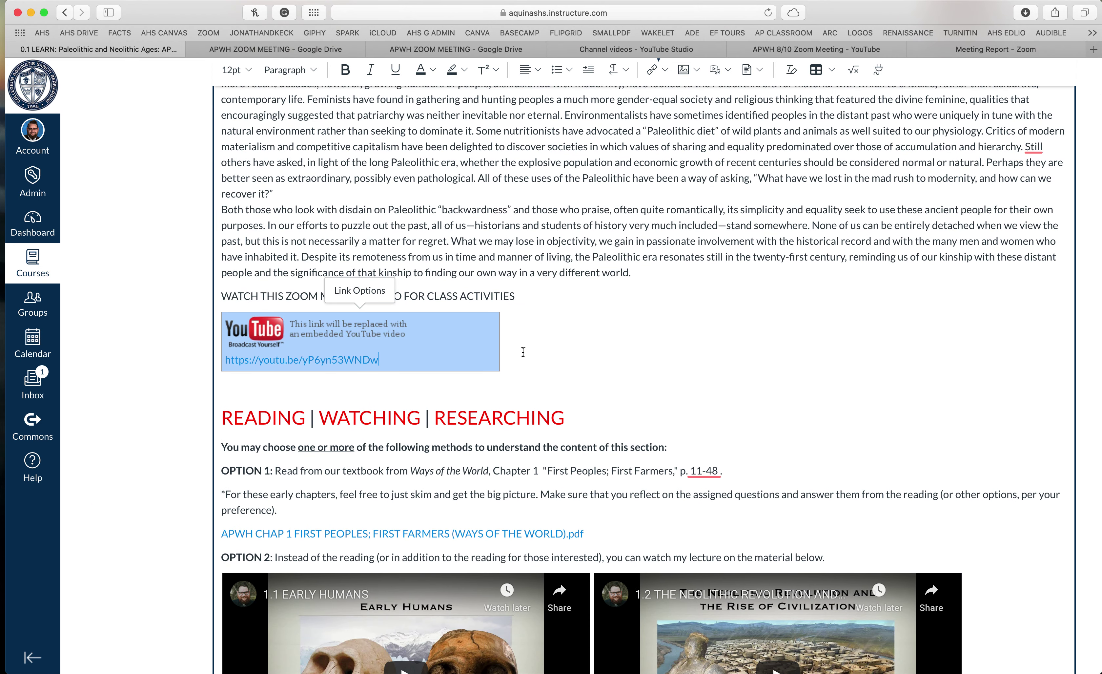
{"action": "left_click_drag", "start_coordinate": [522, 349], "coordinate": [202, 300]}
{"action": "key", "text": "BackSpace"}
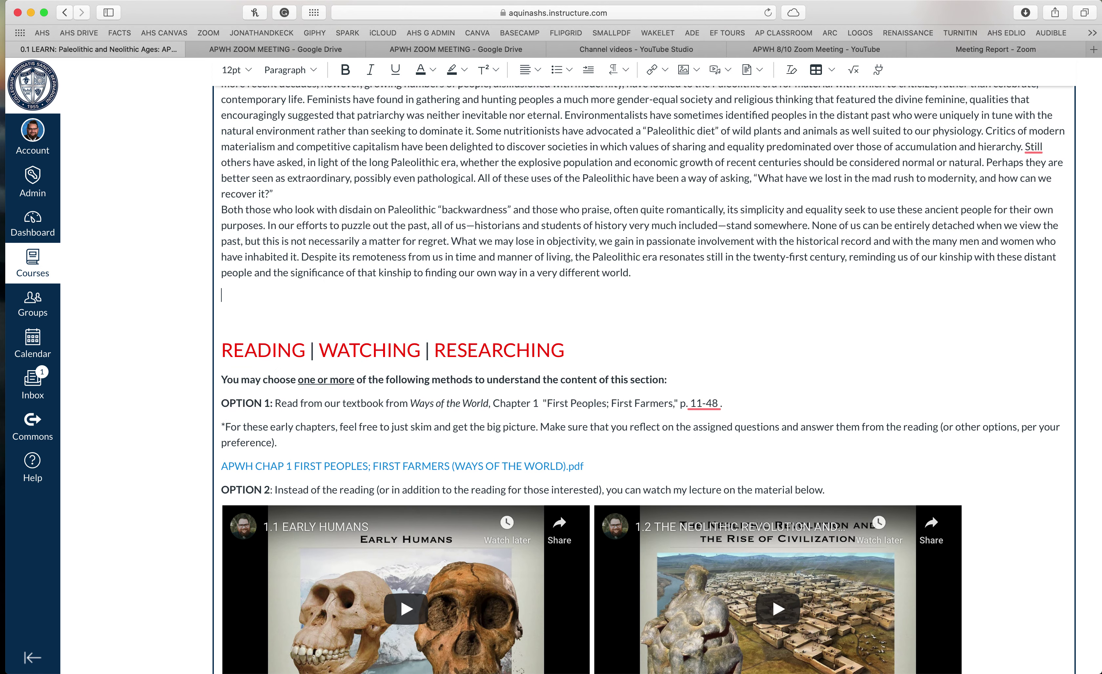
Step: Add the placeholder "HERE HERE HERE" above the READING | WATCHING | RESEARCHING heading, with empty lines around it
{"action": "key", "text": "Return"}
{"action": "key", "text": "Return"}
{"action": "key", "text": "Return"}
{"action": "key", "text": "Return"}
{"action": "key", "text": "Return"}
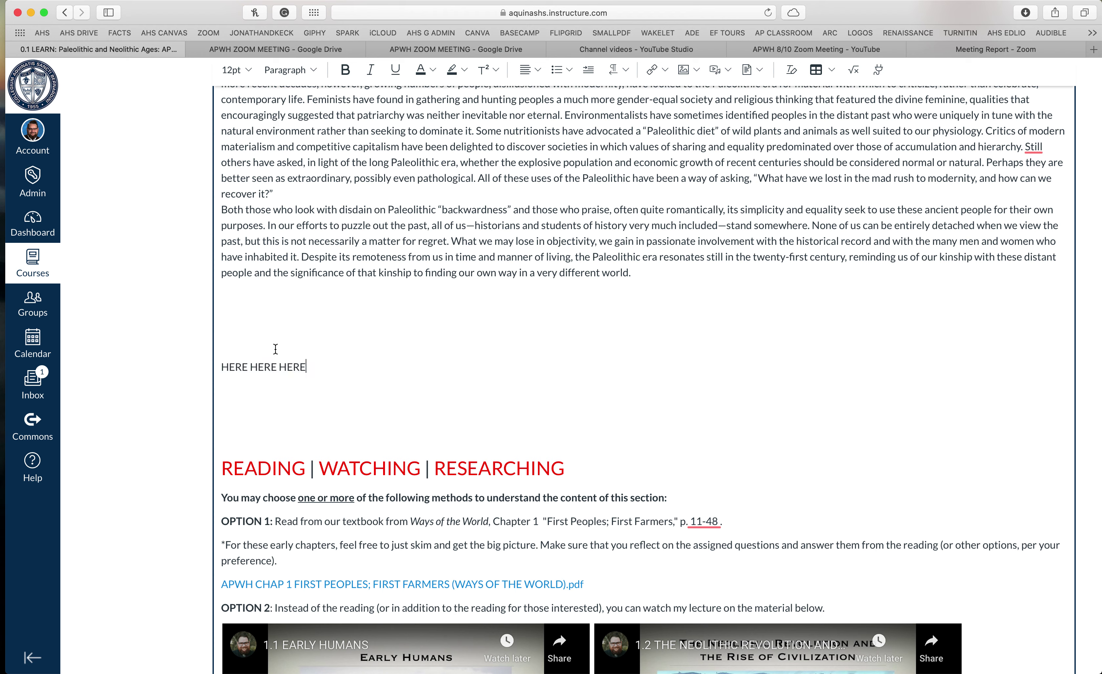
Step: Switch the editor to raw HTML and locate the "HERE HERE HERE" placeholder in the code
{"action": "scroll", "coordinate": [363, 512], "scroll_direction": "down", "scroll_amount": 15}
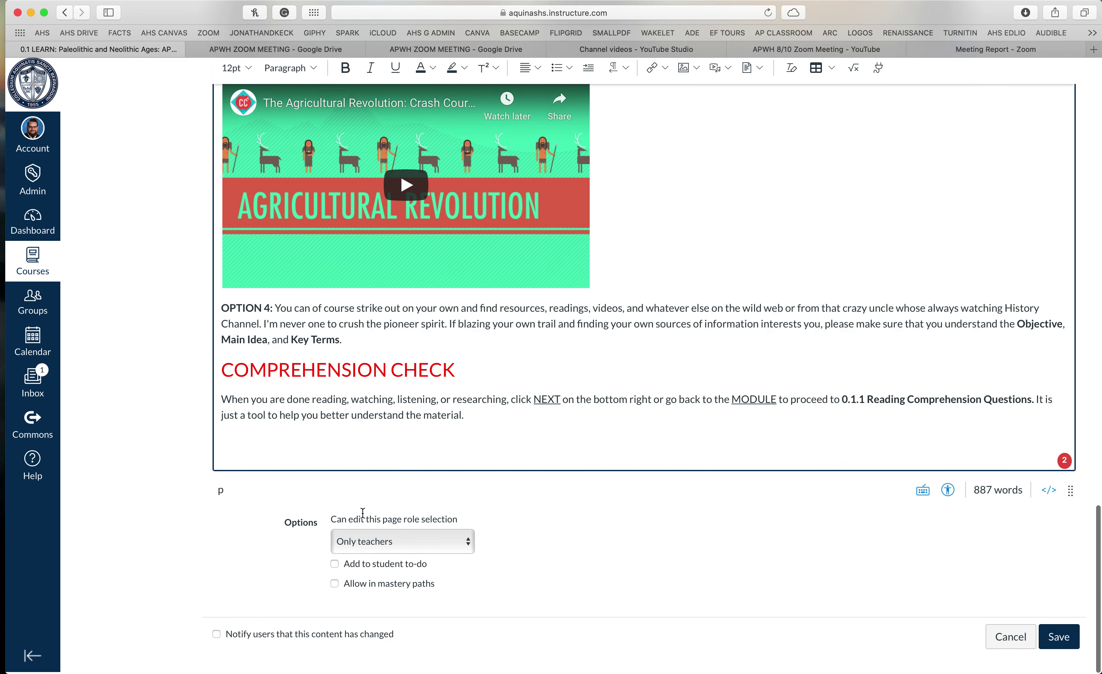
{"action": "left_click", "coordinate": [1050, 493]}
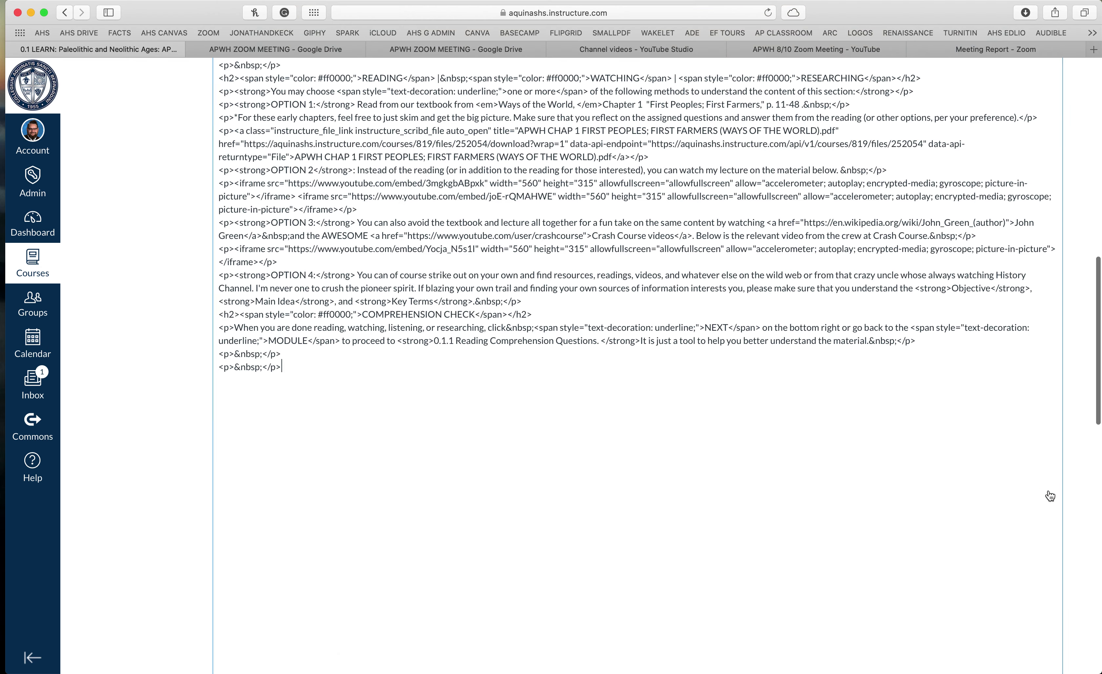
{"action": "scroll", "coordinate": [603, 463], "scroll_direction": "up", "scroll_amount": 3}
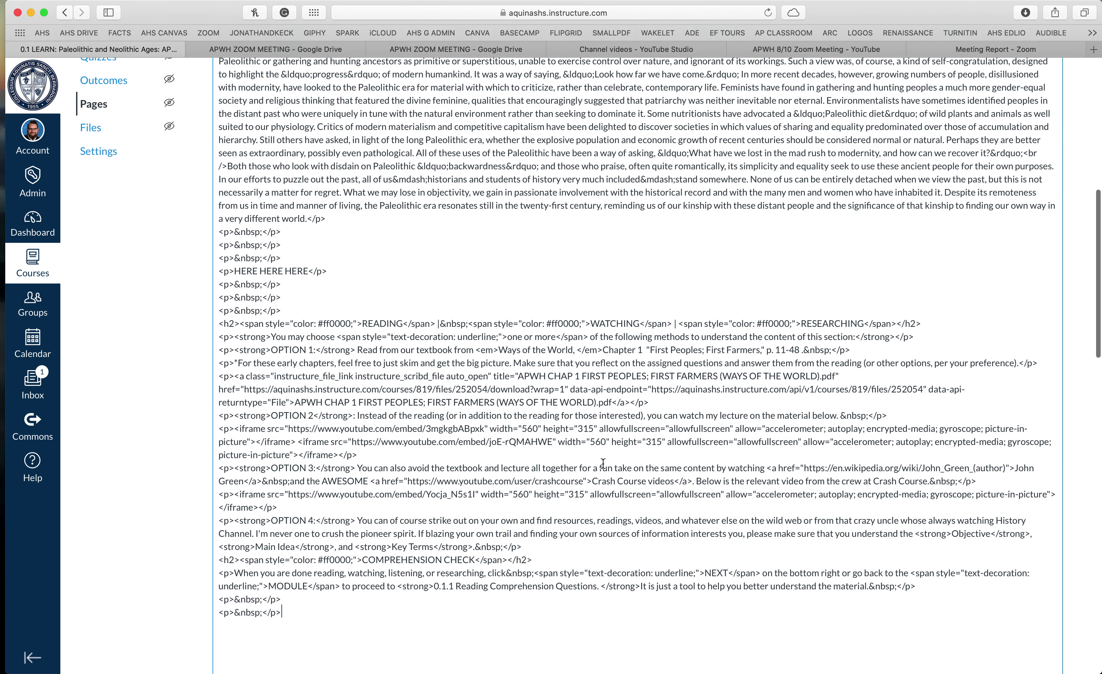
{"action": "scroll", "coordinate": [281, 250], "scroll_direction": "up", "scroll_amount": 5}
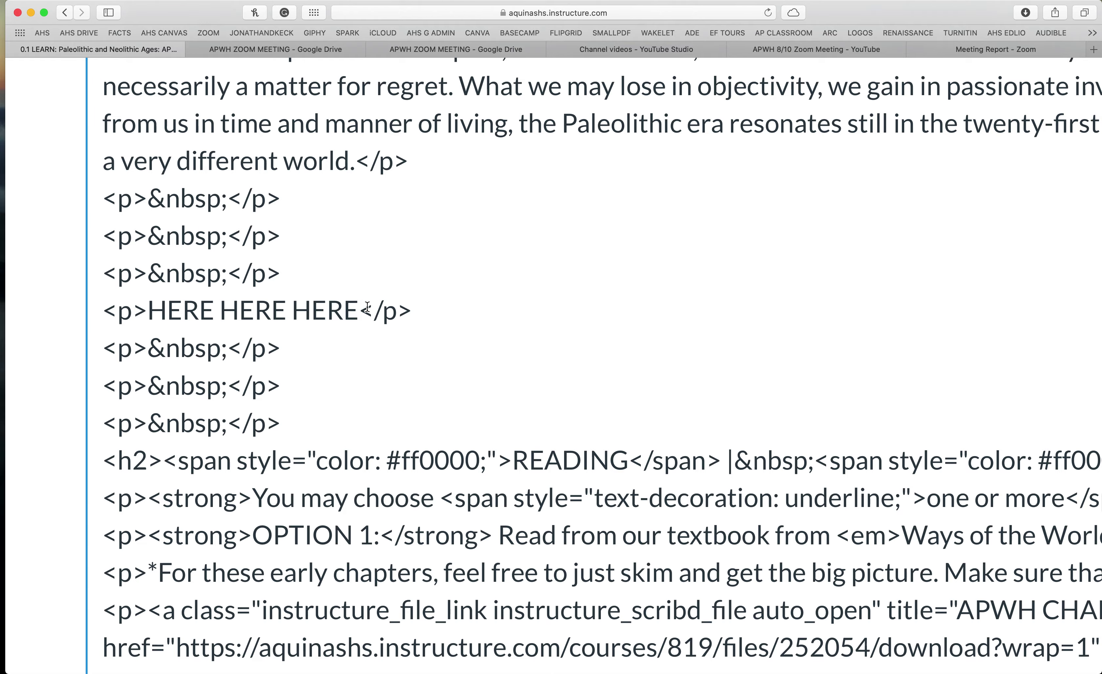
{"action": "scroll", "coordinate": [367, 307], "scroll_direction": "down", "scroll_amount": 5}
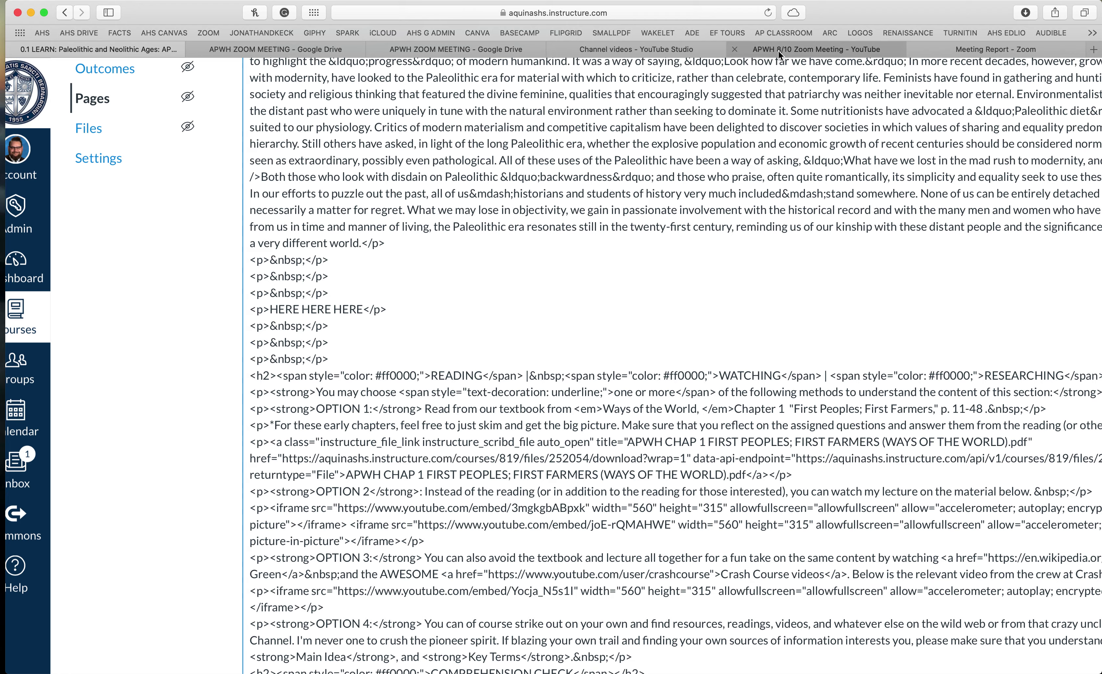
Step: Switch to YouTube and copy the embed code of the APWH 8/10 Zoom Meeting video
{"action": "left_click", "coordinate": [768, 49]}
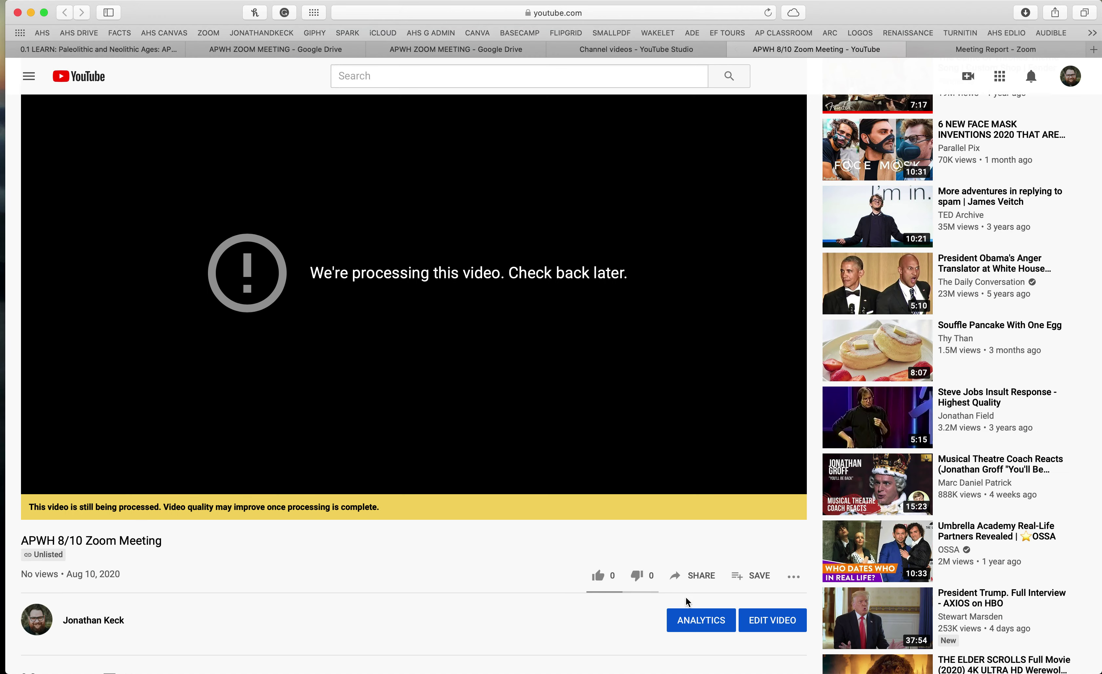
{"action": "left_click", "coordinate": [701, 579]}
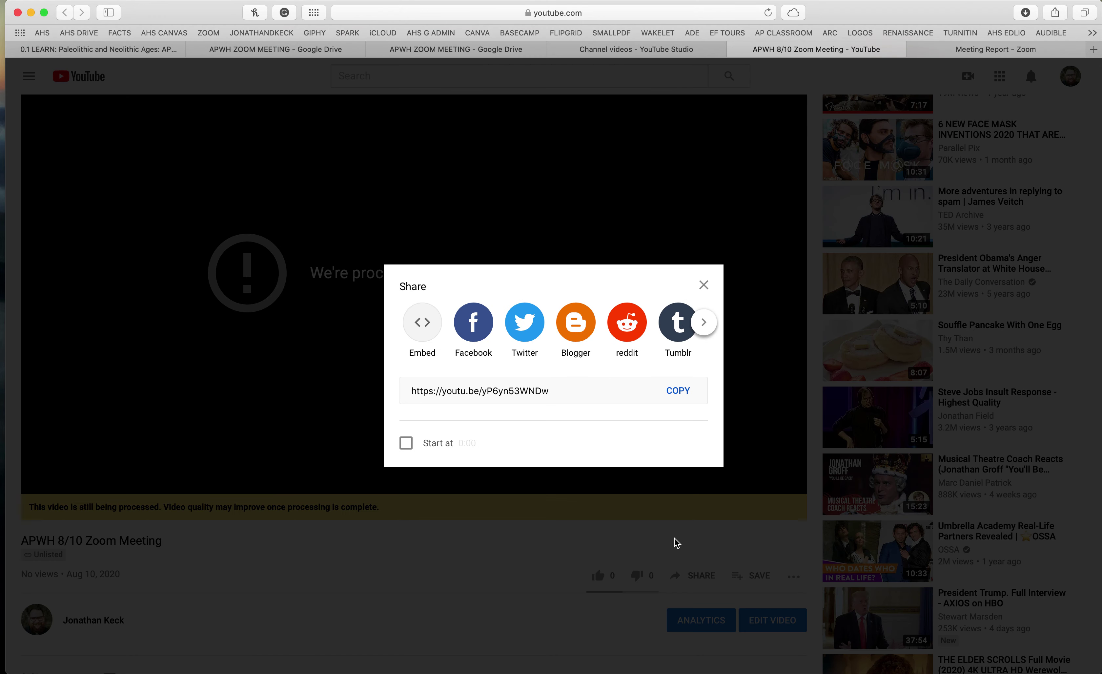
{"action": "left_click", "coordinate": [422, 317]}
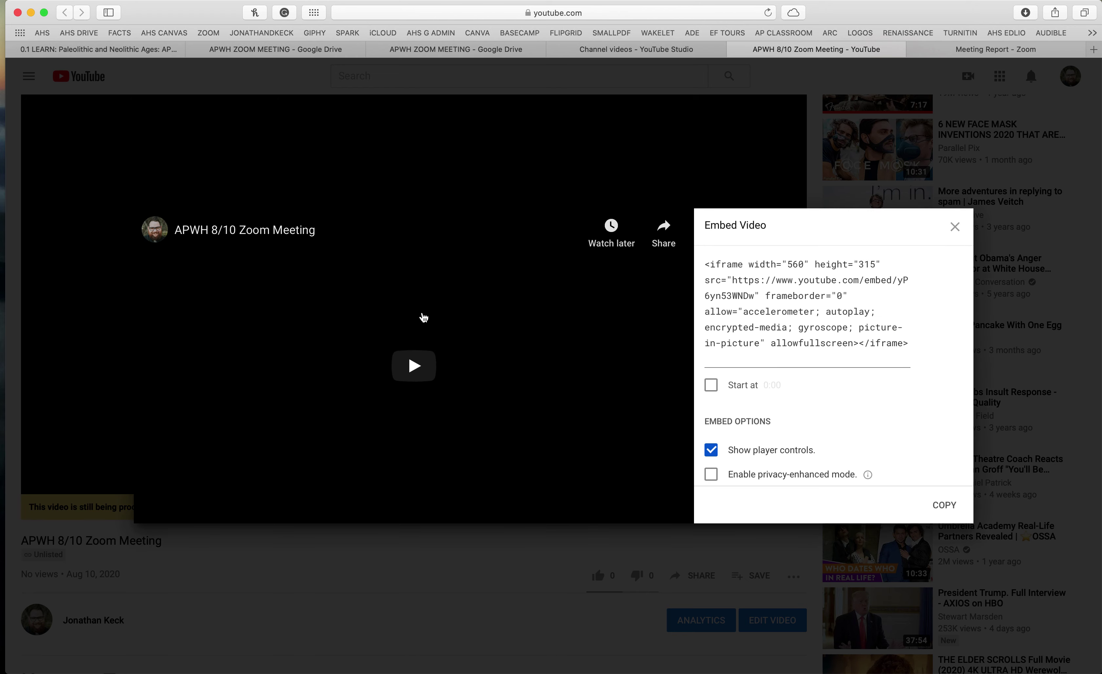
{"action": "left_click", "coordinate": [740, 296]}
{"action": "key", "text": "super+c"}
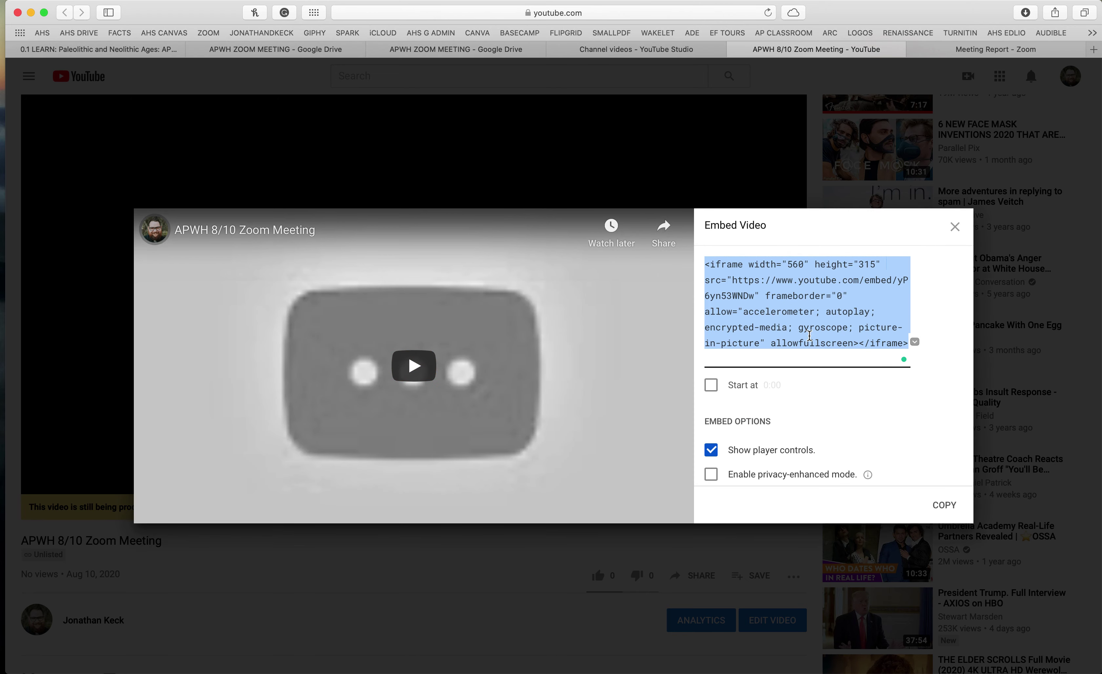
Step: Return to the Canvas page's HTML and replace the placeholder and its surrounding blank paragraphs with a few empty lines
{"action": "left_click", "coordinate": [134, 53]}
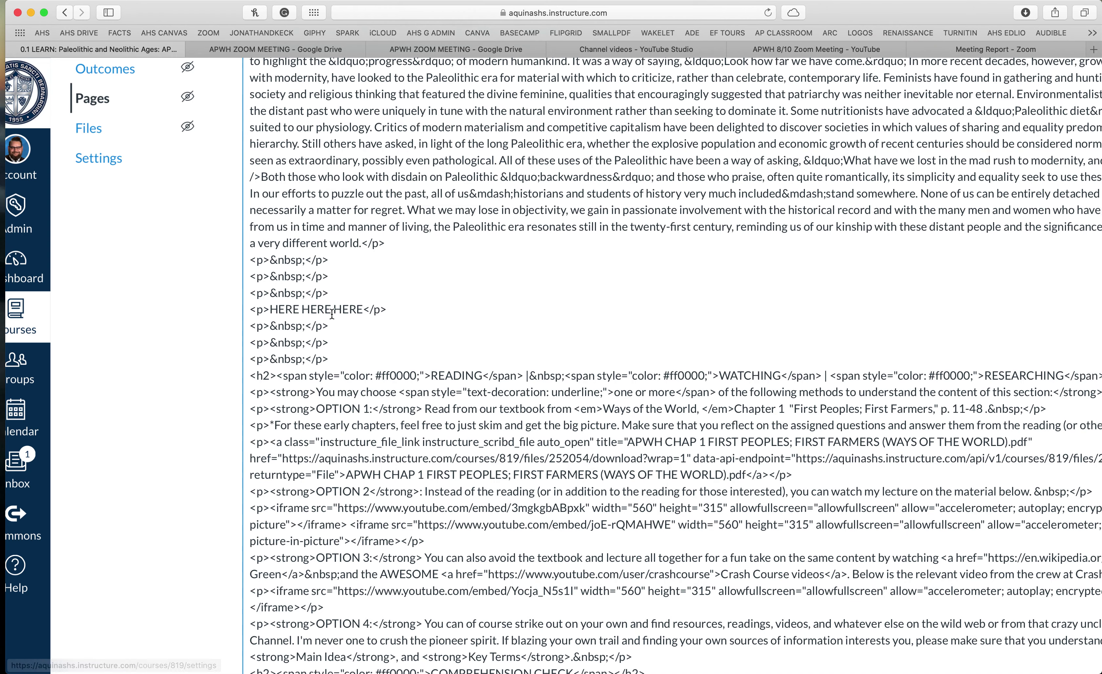
{"action": "left_click_drag", "start_coordinate": [331, 359], "coordinate": [248, 264]}
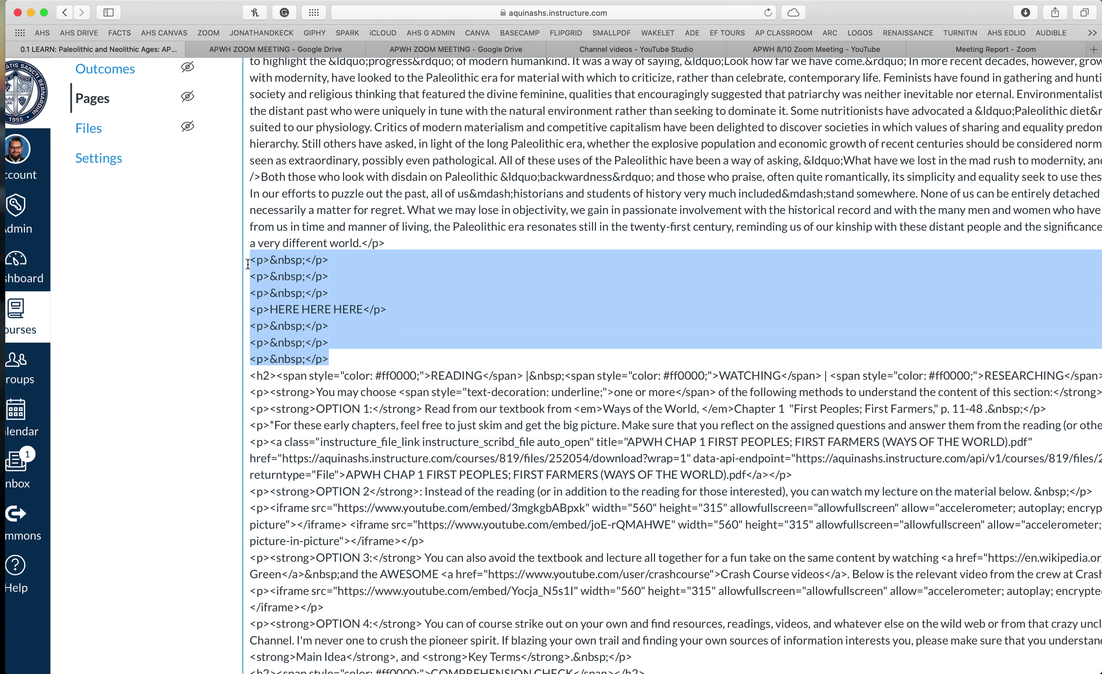
{"action": "key", "text": "BackSpace"}
{"action": "key", "text": "Return"}
{"action": "key", "text": "Return"}
{"action": "key", "text": "Return"}
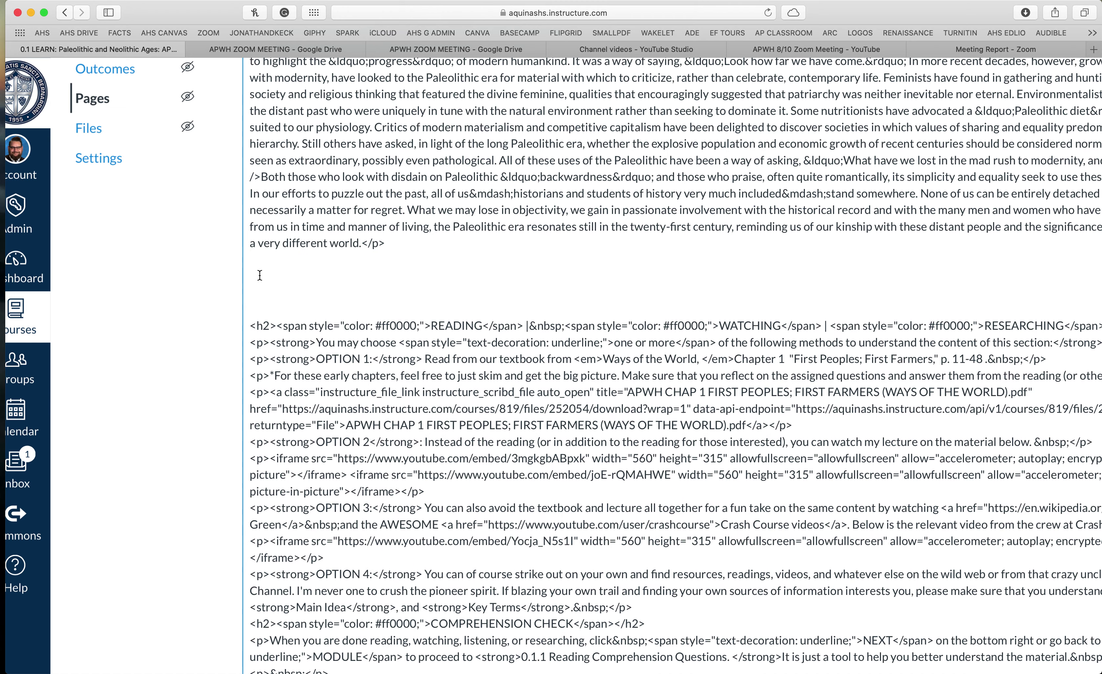
Step: Paste the copied YouTube embed code into the empty lines above the READING heading and save the page
{"action": "key", "text": "super+v"}
{"action": "scroll", "coordinate": [346, 317], "scroll_direction": "down", "scroll_amount": 5}
{"action": "scroll", "coordinate": [346, 316], "scroll_direction": "down", "scroll_amount": 10}
{"action": "scroll", "coordinate": [344, 316], "scroll_direction": "right", "scroll_amount": 5}
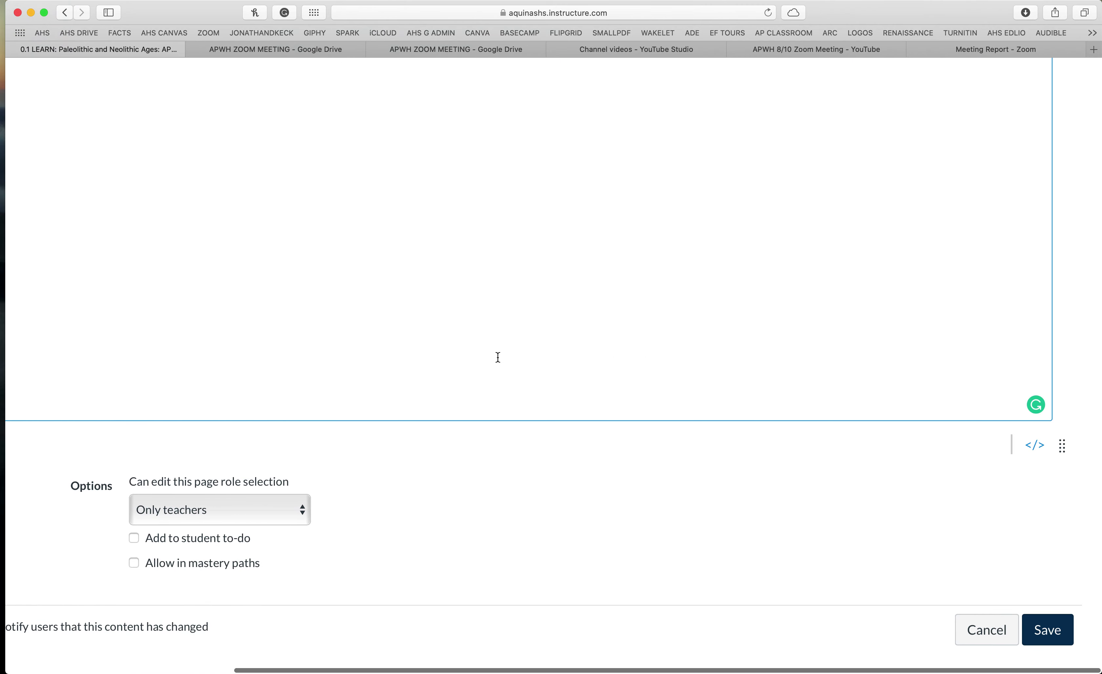
{"action": "left_click", "coordinate": [1050, 629]}
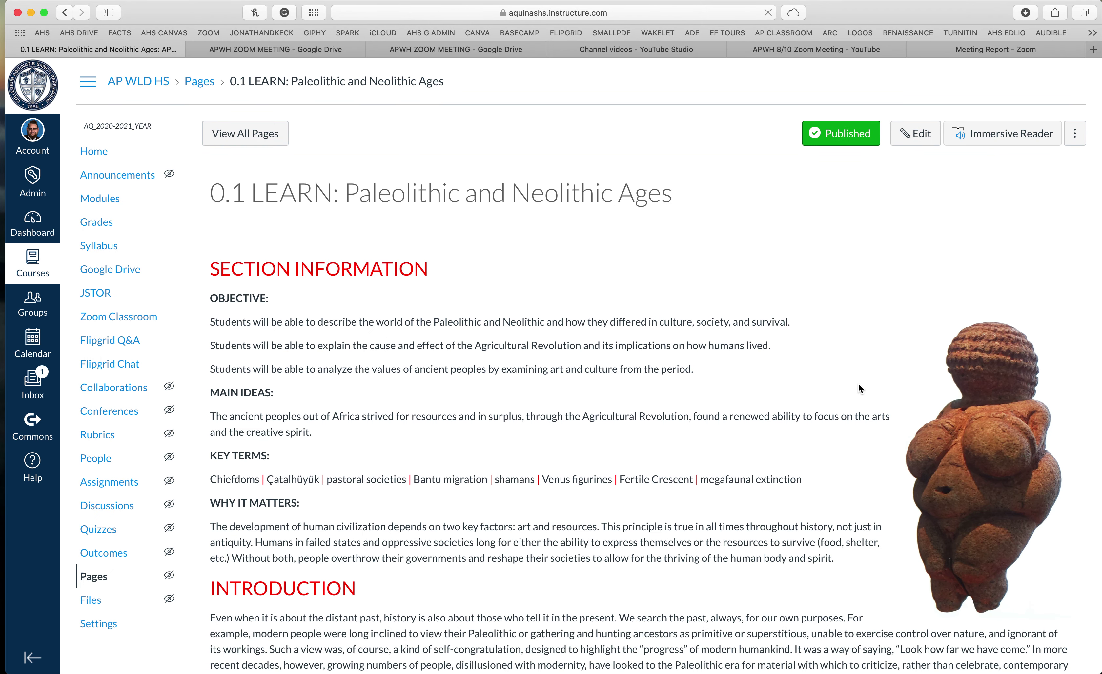
Step: Check how the embedded APWH 8/10 Zoom Meeting video appears on the saved page
{"action": "scroll", "coordinate": [858, 382], "scroll_direction": "down", "scroll_amount": 8}
{"action": "scroll", "coordinate": [859, 382], "scroll_direction": "down", "scroll_amount": 8}
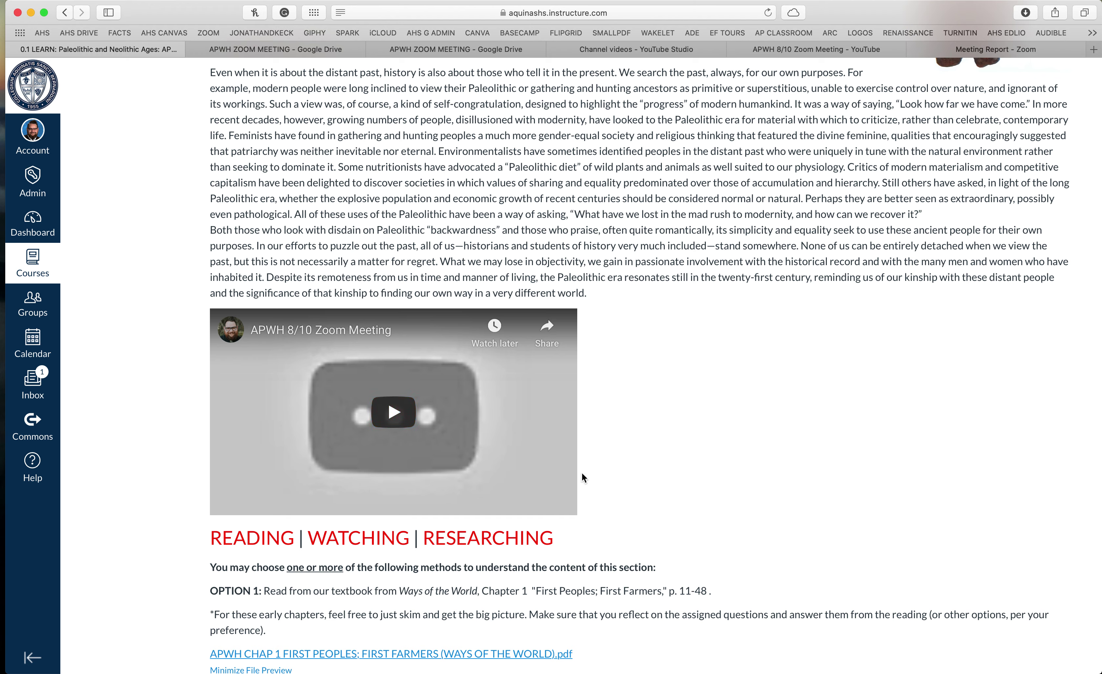
{"action": "scroll", "coordinate": [659, 466], "scroll_direction": "up", "scroll_amount": 3}
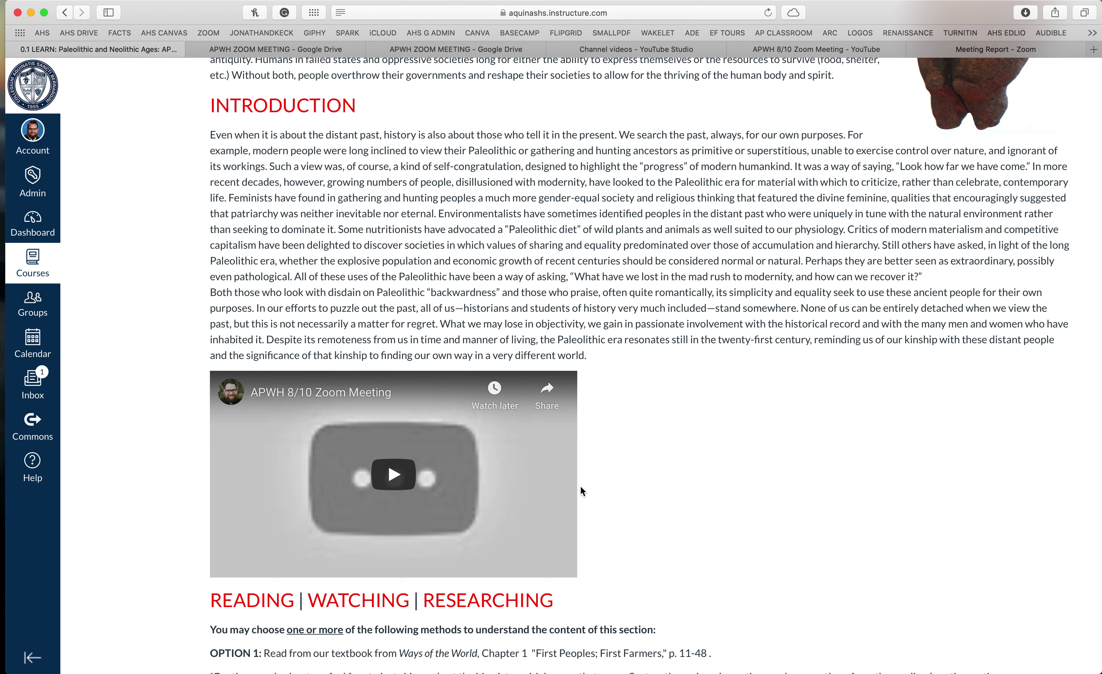
{"action": "scroll", "coordinate": [621, 415], "scroll_direction": "down", "scroll_amount": 3}
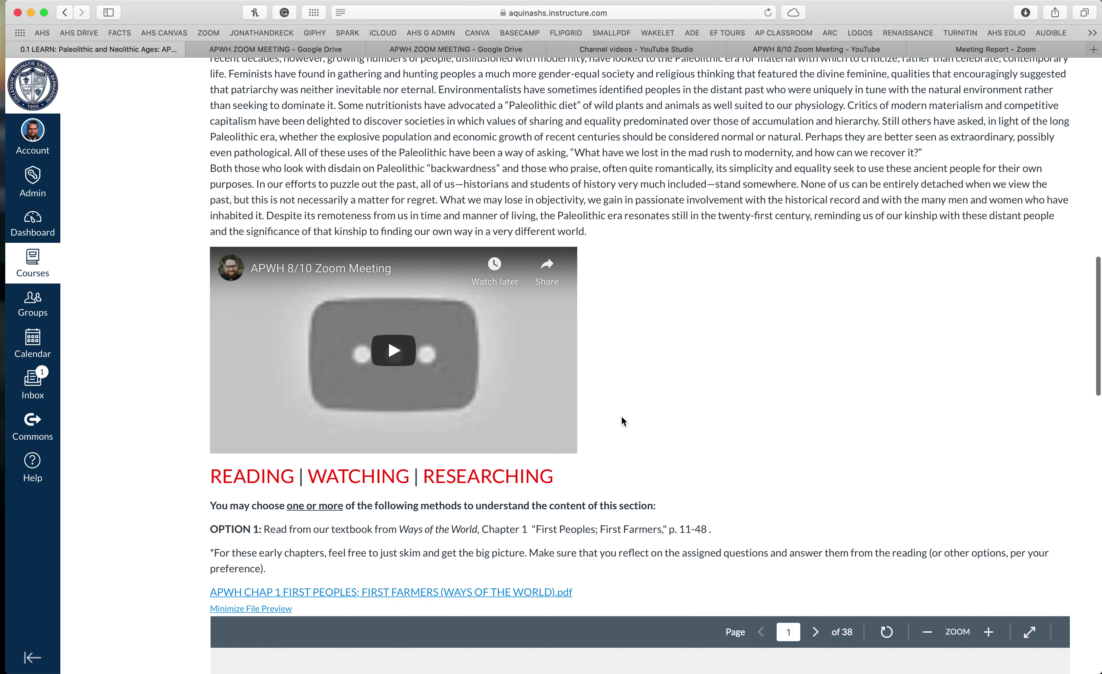
{"action": "scroll", "coordinate": [622, 421], "scroll_direction": "up", "scroll_amount": 15}
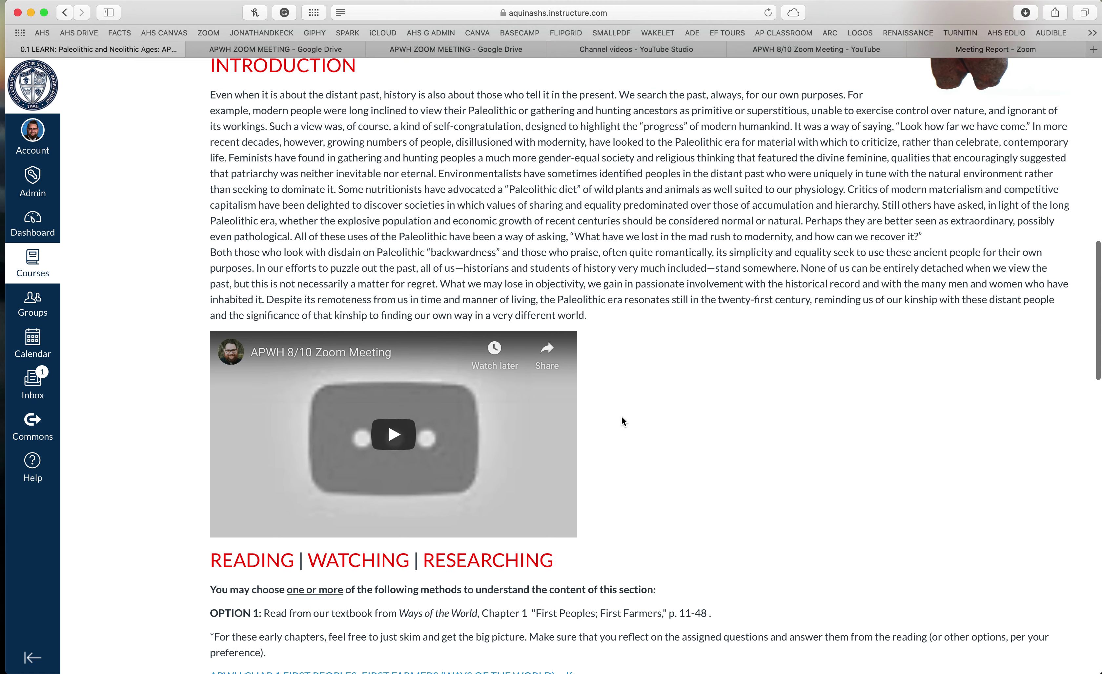